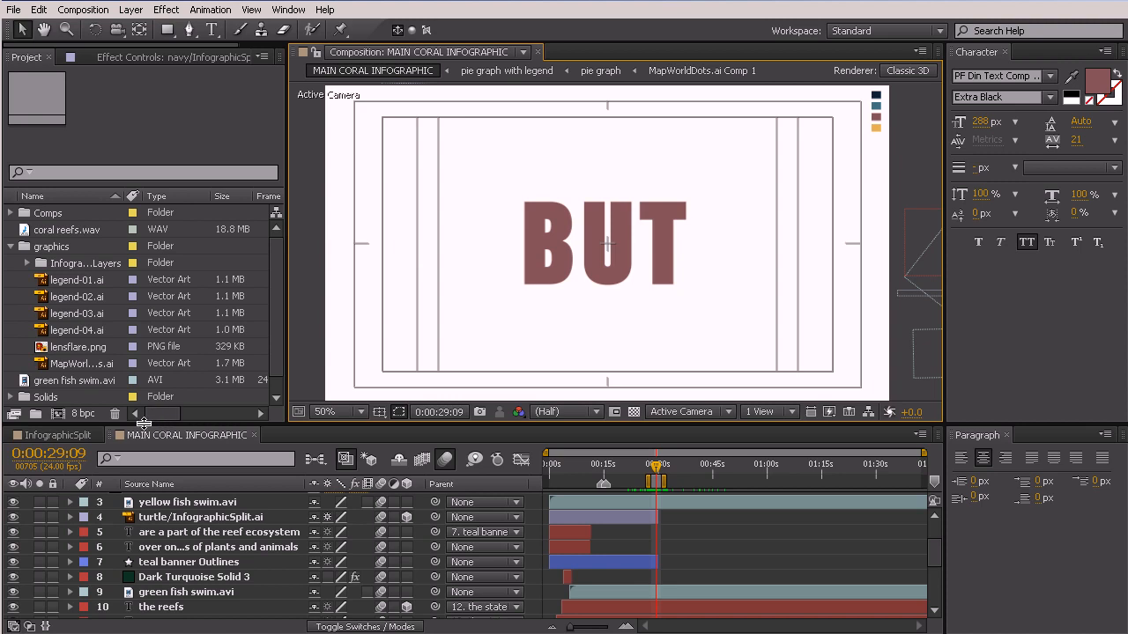
# Create a new composition named "3D Camera movements" with the default 1280 x 720, 24 fps settings
pyautogui.click(59, 412)
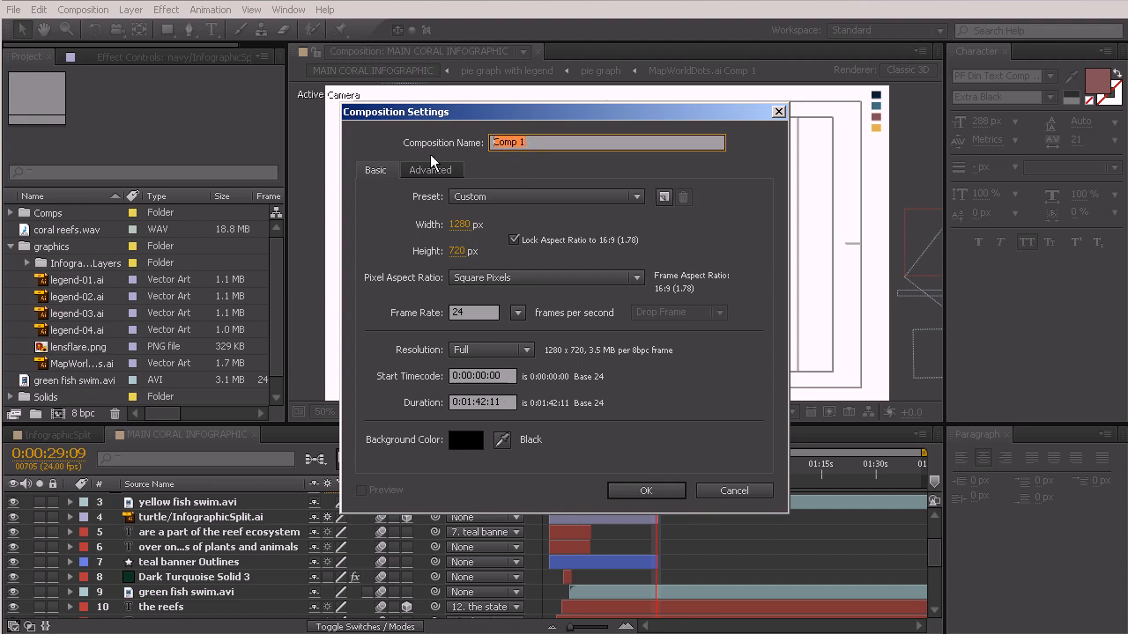
pyautogui.write('3D Camera movements')
pyautogui.click(655, 492)
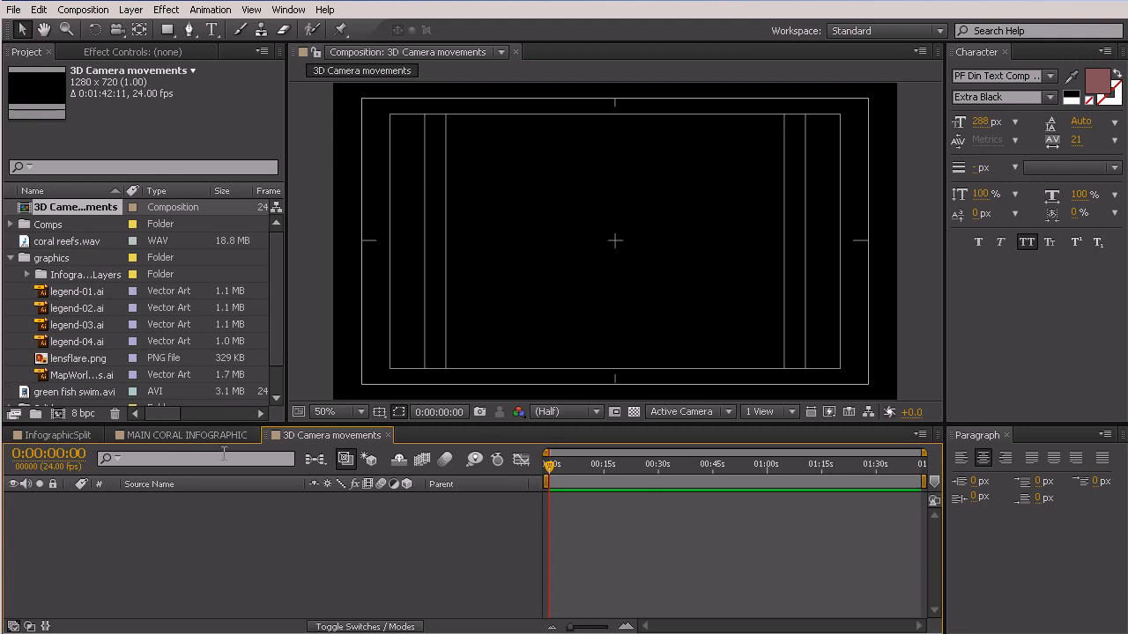
# Copy the Pale Orange Solid 1 background from MAIN CORAL INFOGRAPHIC into the 3D Camera movements composition and lock it there
pyautogui.click(199, 434)
pyautogui.scroll(-3, 234, 555)
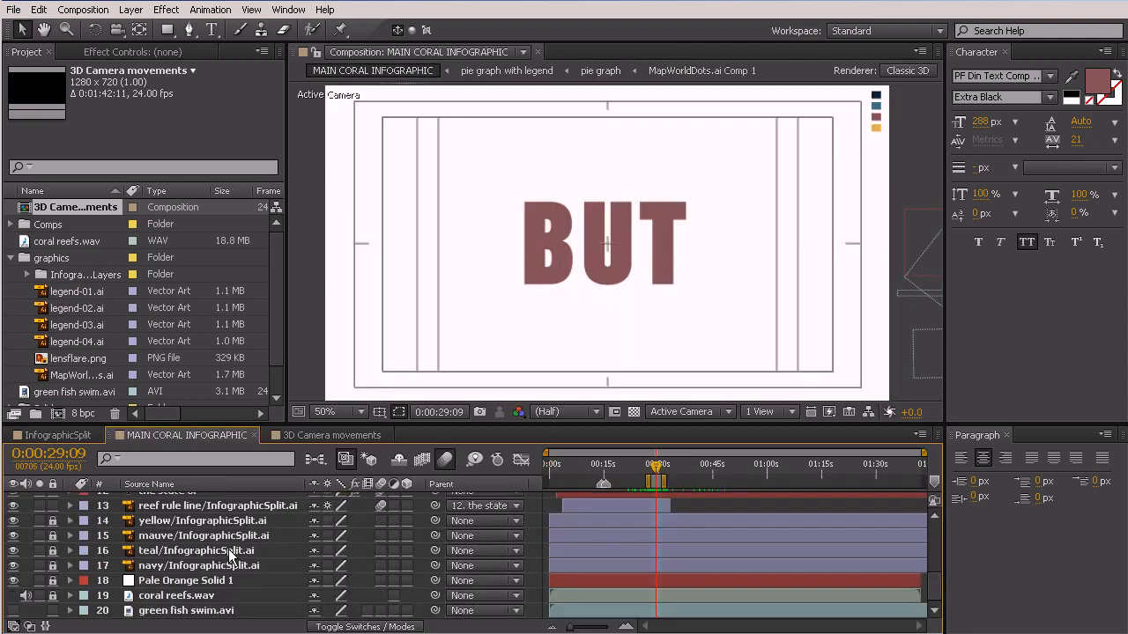
pyautogui.click(153, 583)
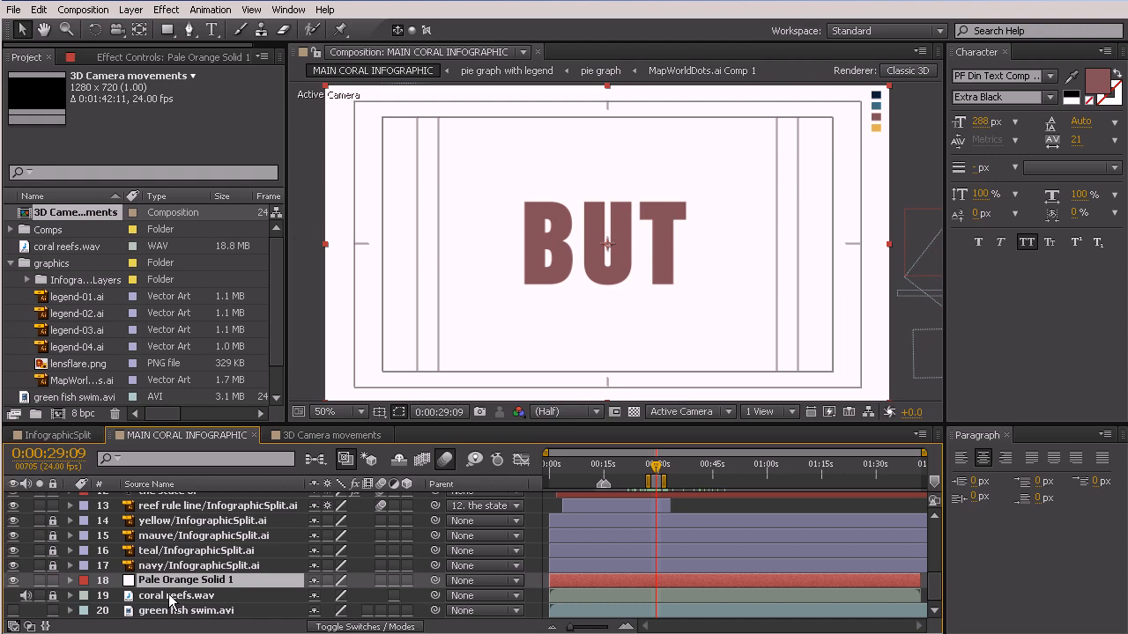
pyautogui.click(307, 435)
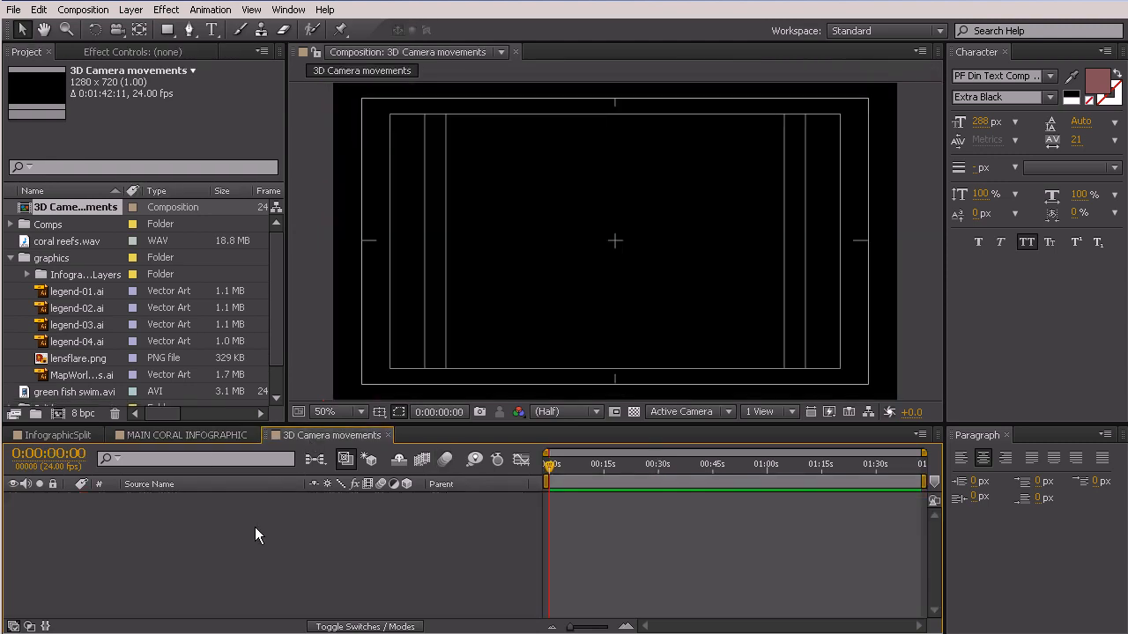
pyautogui.hotkey('ctrl', 'v')
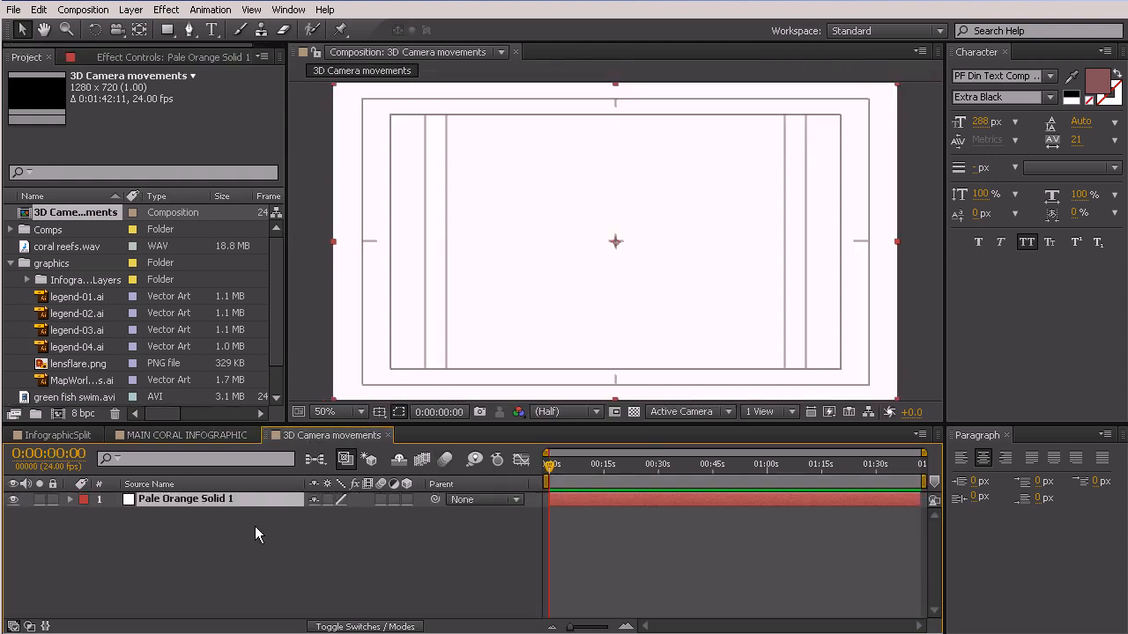
pyautogui.click(52, 499)
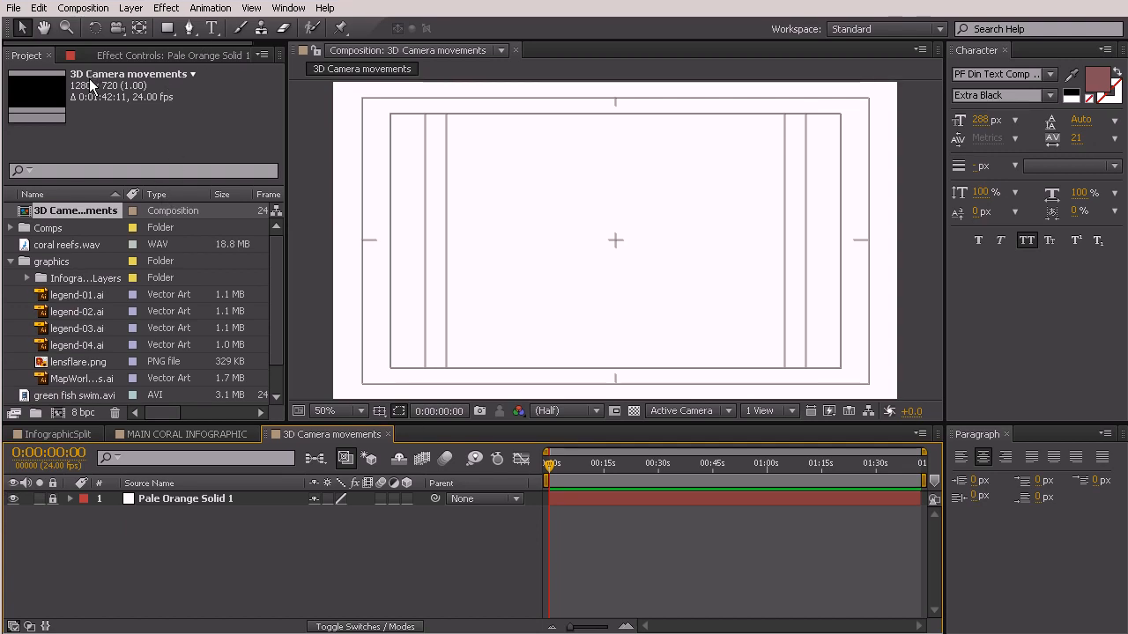
# Add a text layer reading "HUMANS" in the upper part of the composition
pyautogui.click(211, 28)
pyautogui.click(454, 201)
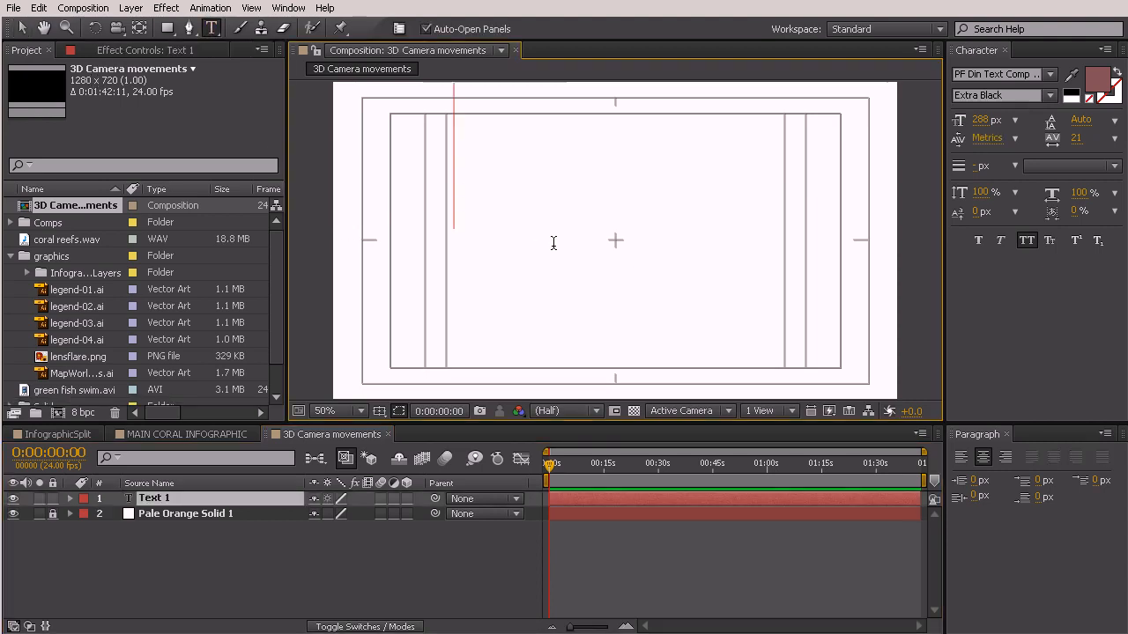
pyautogui.write('HUMANS')
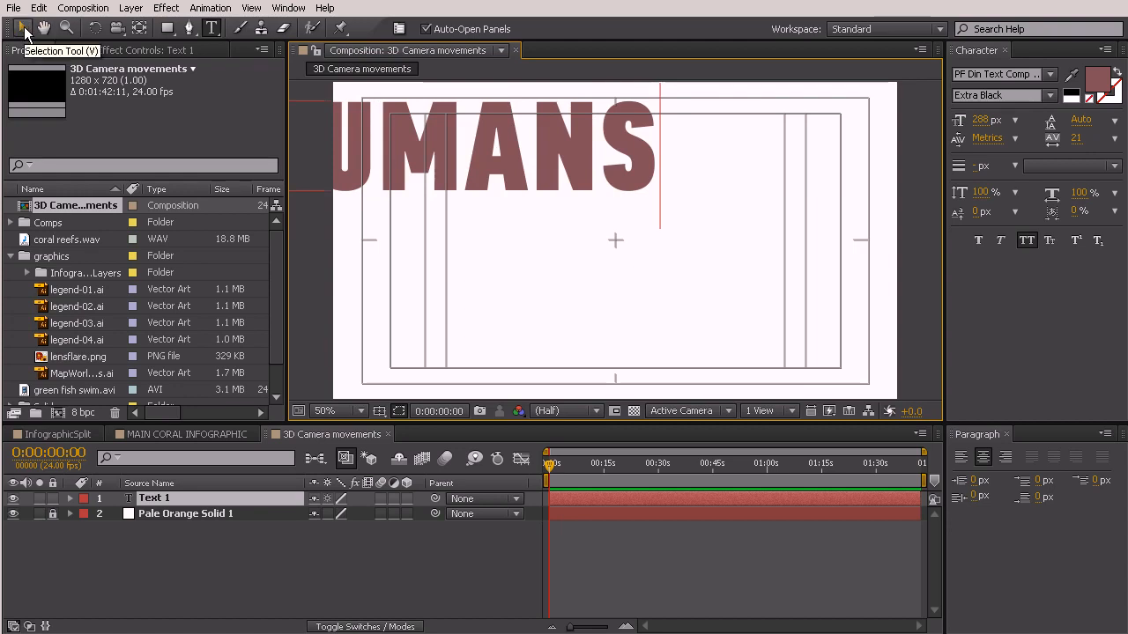
pyautogui.press('KP_Enter')
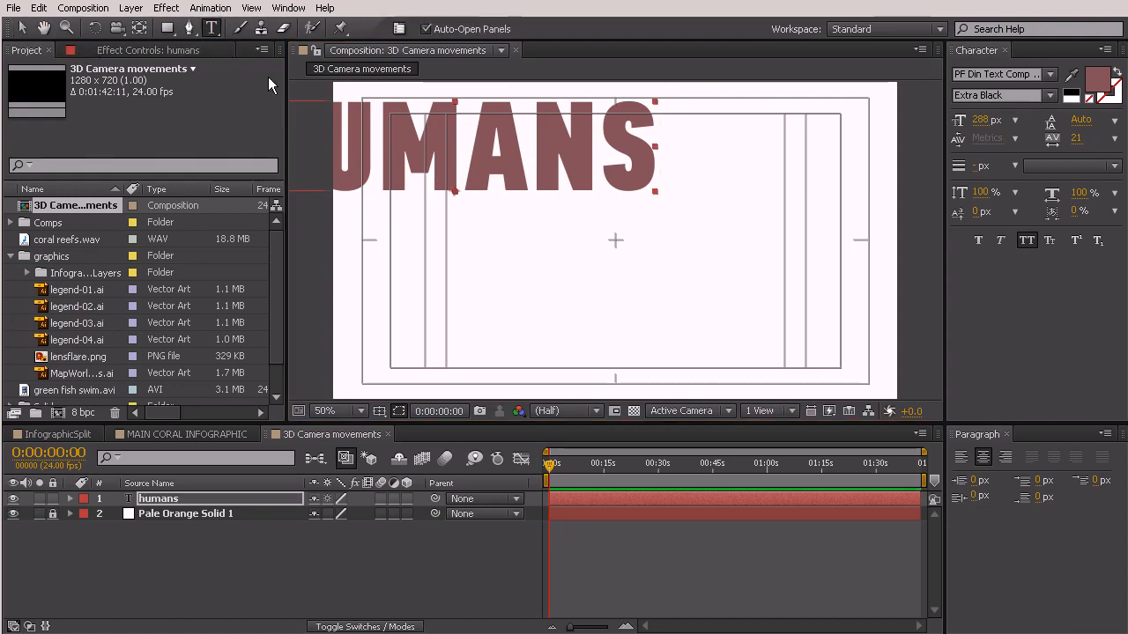
# Add a second text layer reading "& OUR ACTIVITES" below the HUMANS title
pyautogui.click(430, 271)
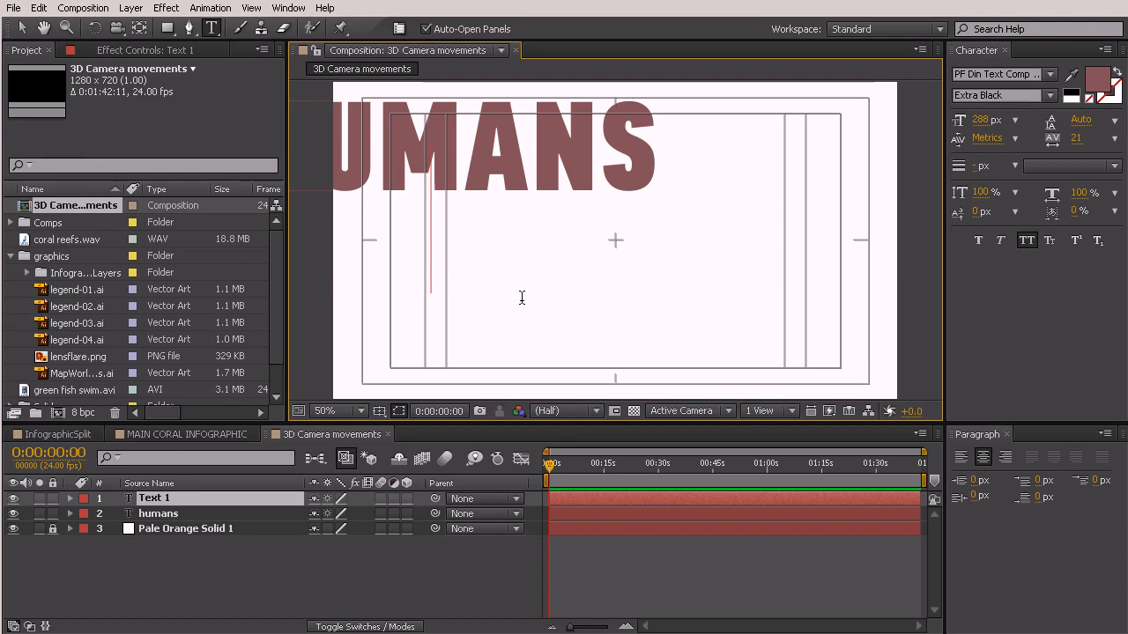
pyautogui.write('&')
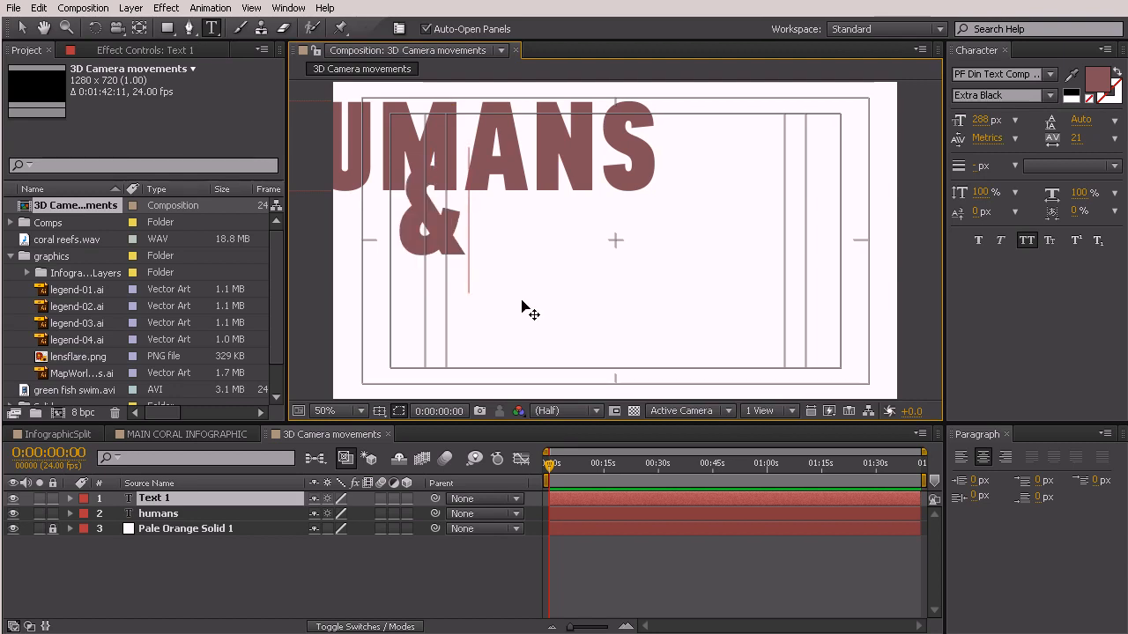
pyautogui.write(' YOUR AC')
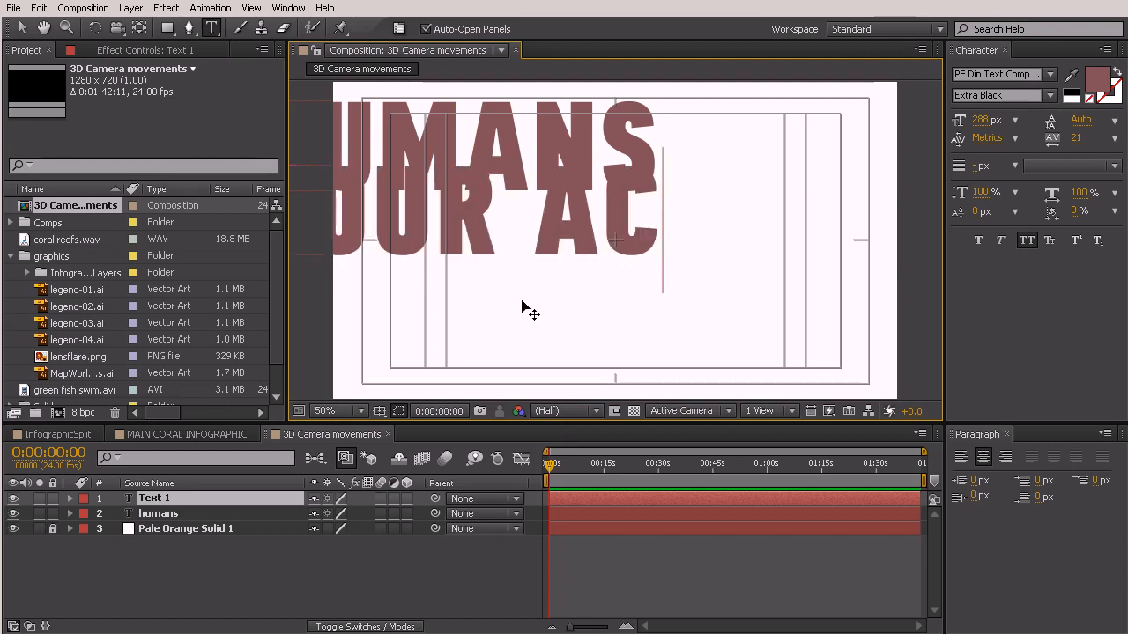
pyautogui.write('TIVITES')
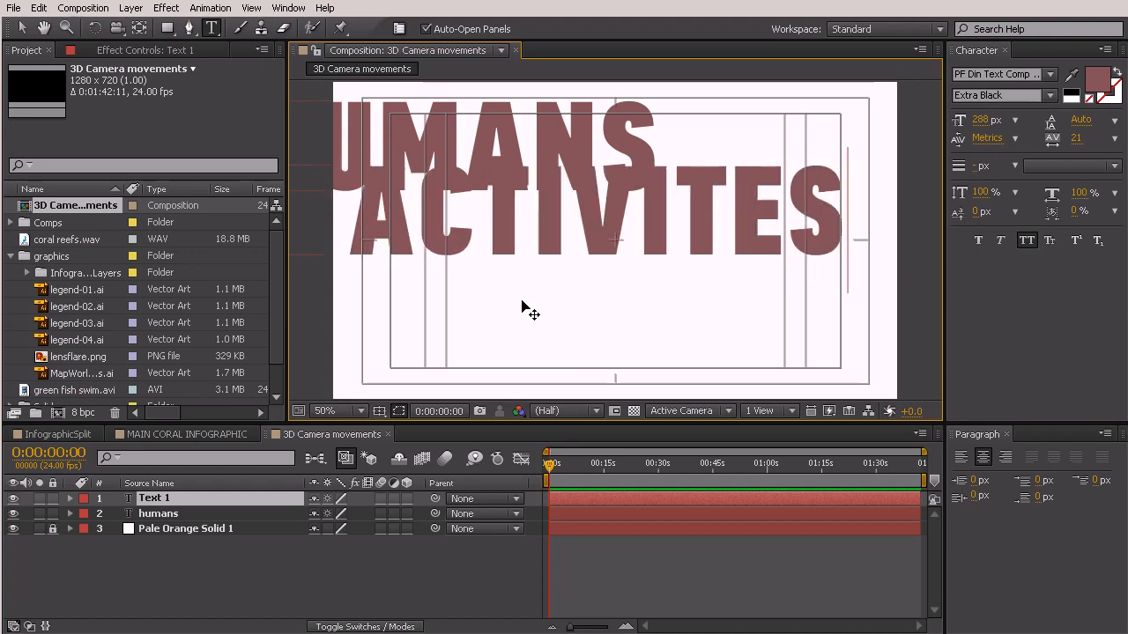
# Format all of the "& OUR ACTIVITES" text in Adobe Garamond Regular at 68 px
pyautogui.hotkey('ctrl', 'a')
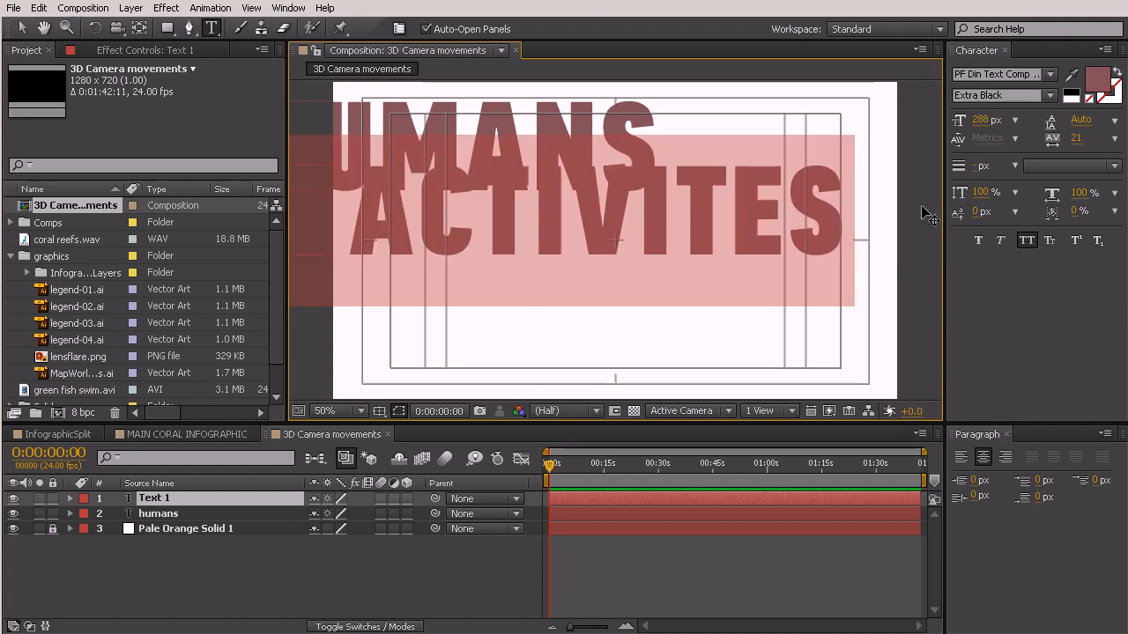
pyautogui.click(991, 78)
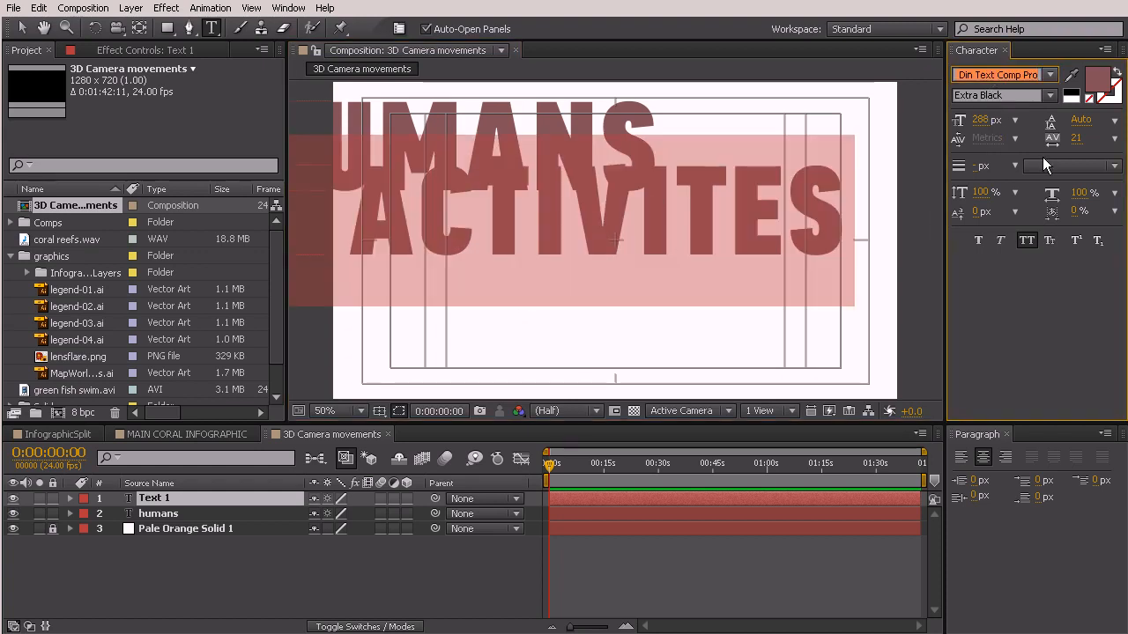
pyautogui.write('a')
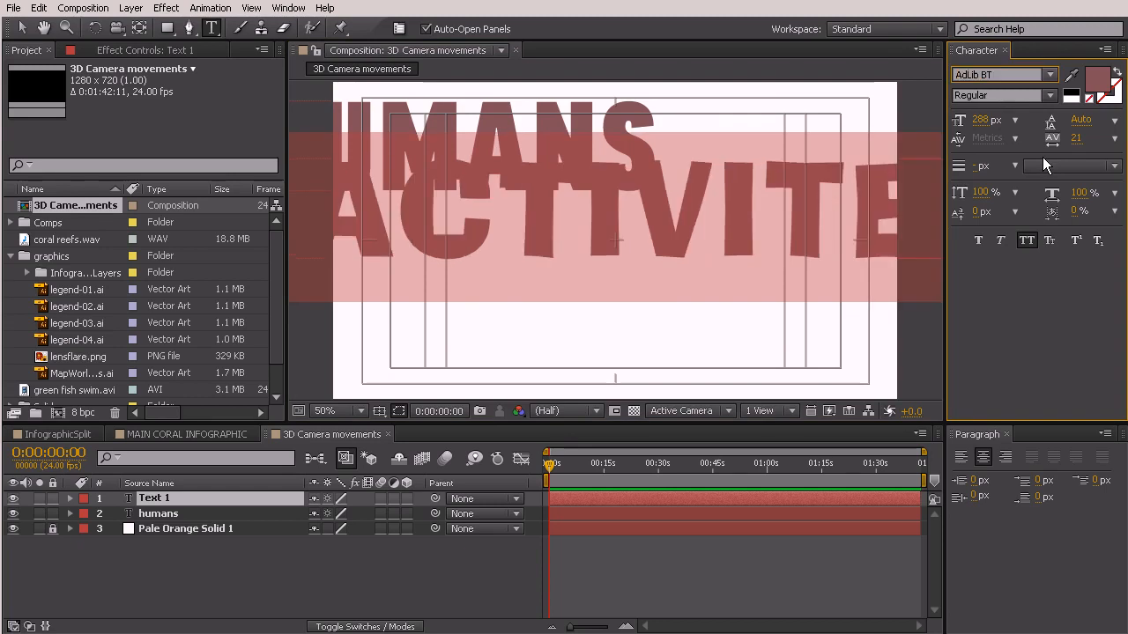
pyautogui.write('dobe garamond ...')
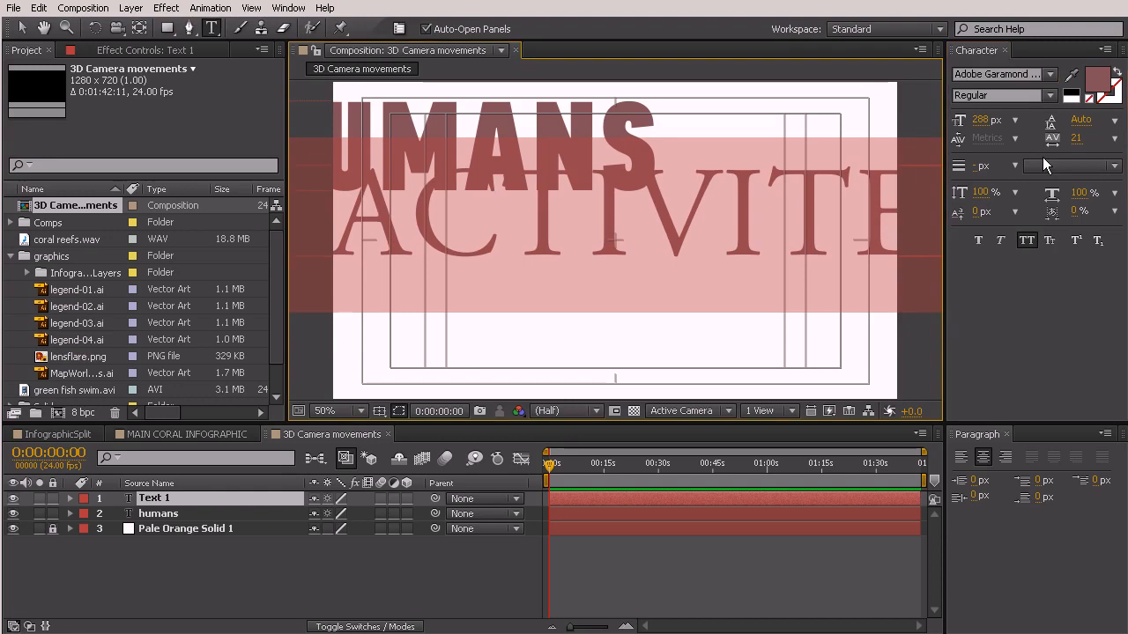
pyautogui.click(985, 119)
pyautogui.moveTo(984, 120); pyautogui.dragTo(825, 151)
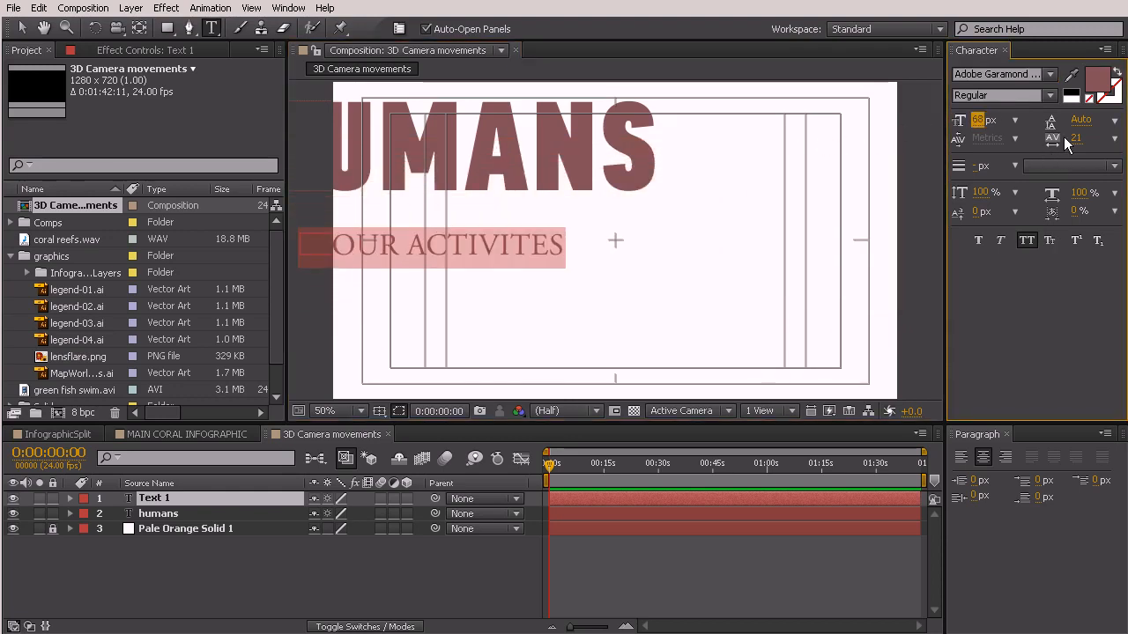
# Set the tracking of the "& OUR ACTIVITES" text to 400 and finish editing it
pyautogui.click(1090, 138)
pyautogui.write('40')
pyautogui.press('Return')
pyautogui.write('0')
pyautogui.press('Return')
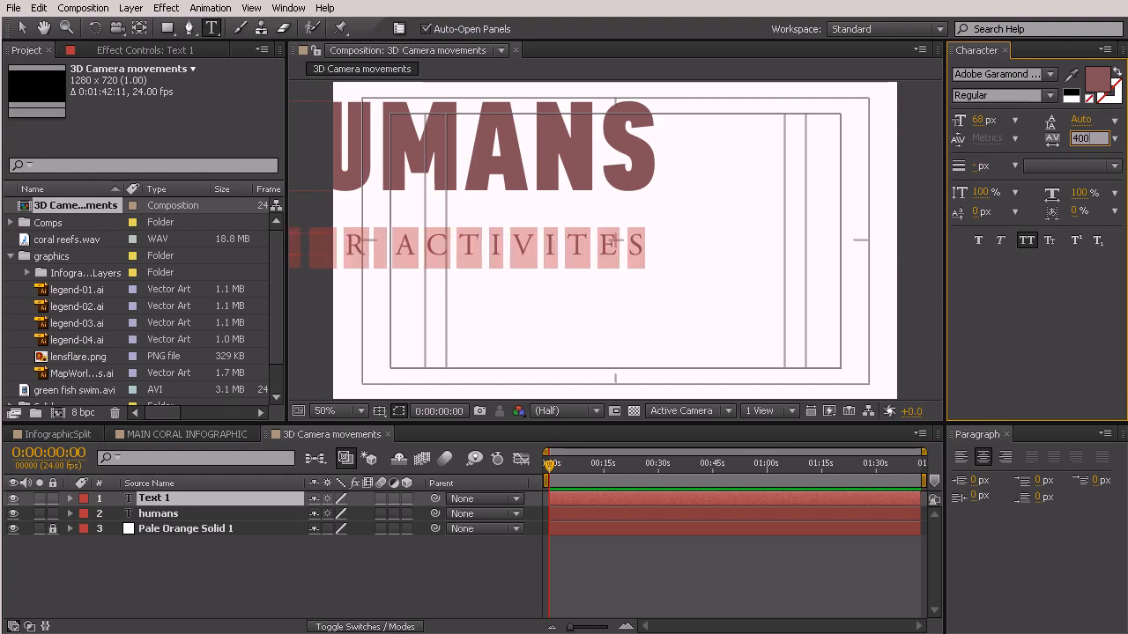
pyautogui.click(374, 529)
# Select both text layers and move them together so HUMANS is horizontally centred and fully inside the frame
pyautogui.click(196, 516)
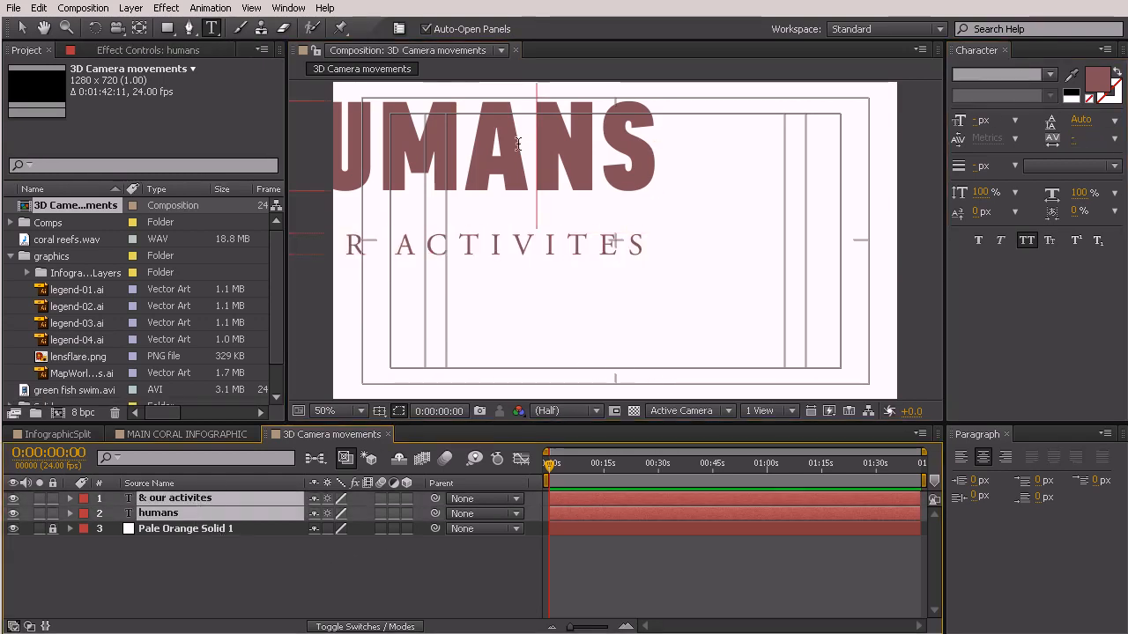
pyautogui.moveTo(605, 160); pyautogui.dragTo(526, 160)
pyautogui.click(22, 28)
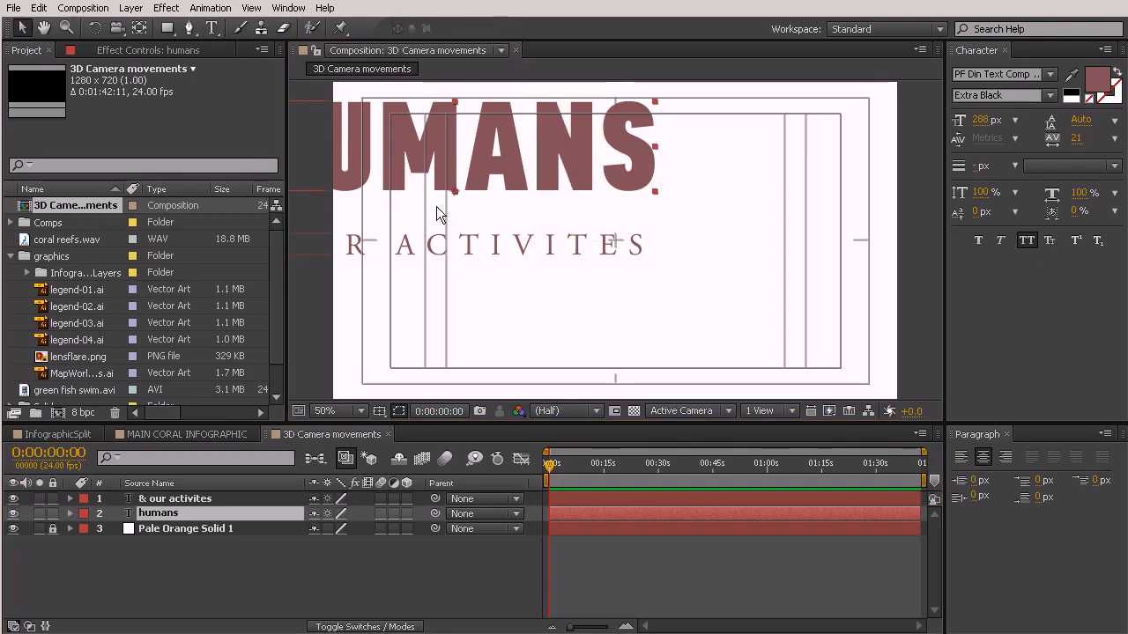
pyautogui.keyDown('shift'); pyautogui.click(438, 247); pyautogui.keyUp('shift')
pyautogui.moveTo(439, 146); pyautogui.dragTo(589, 177)
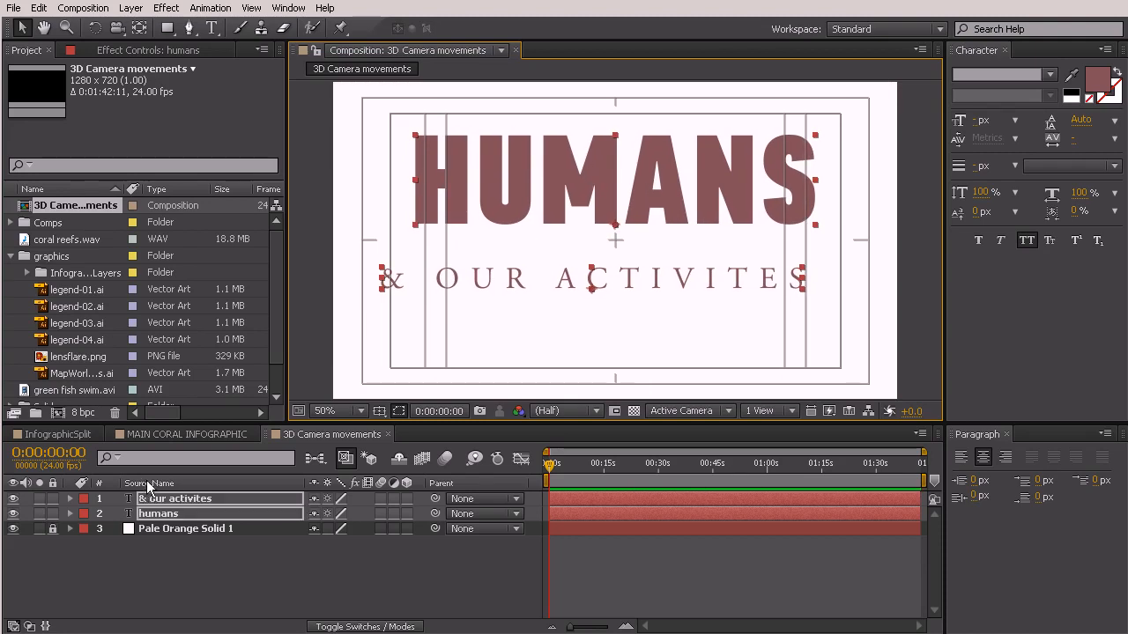
# Reduce the "& OUR ACTIVITES" text to 63 px and place it directly under HUMANS, aligned with the title's left edge
pyautogui.click(170, 498)
pyautogui.moveTo(481, 288); pyautogui.dragTo(513, 262)
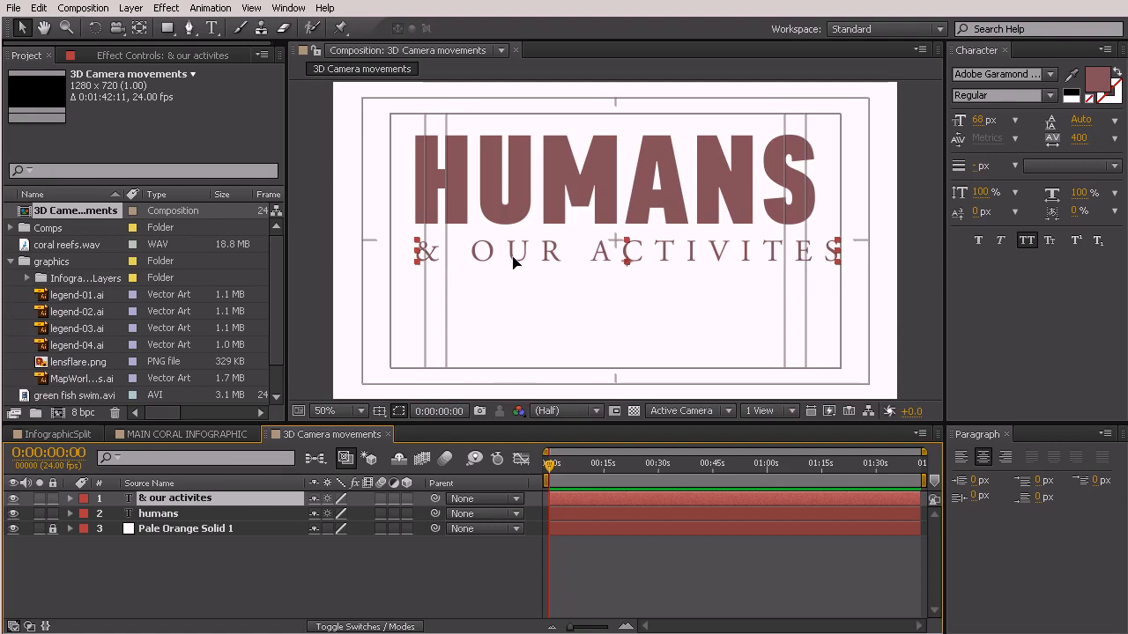
pyautogui.moveTo(980, 120); pyautogui.dragTo(965, 121)
pyautogui.moveTo(597, 257); pyautogui.dragTo(609, 253)
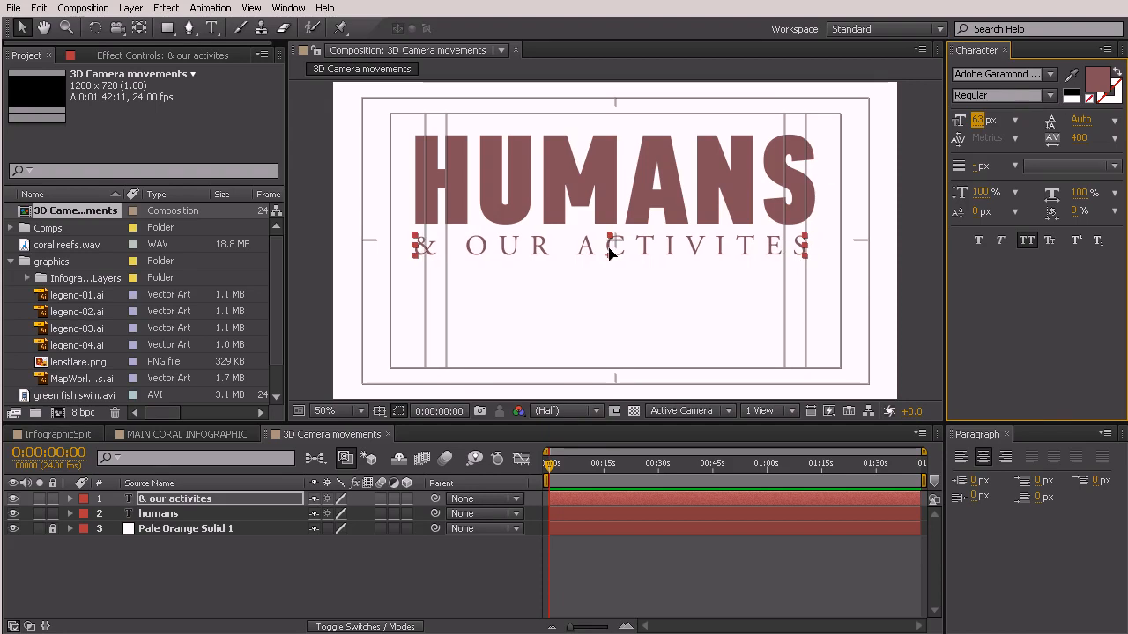
# Try font sizes of 64 px and 65 px to match the "& OUR ACTIVITES" line to the width of HUMANS
pyautogui.click(976, 121)
pyautogui.write('64')
pyautogui.press('Return')
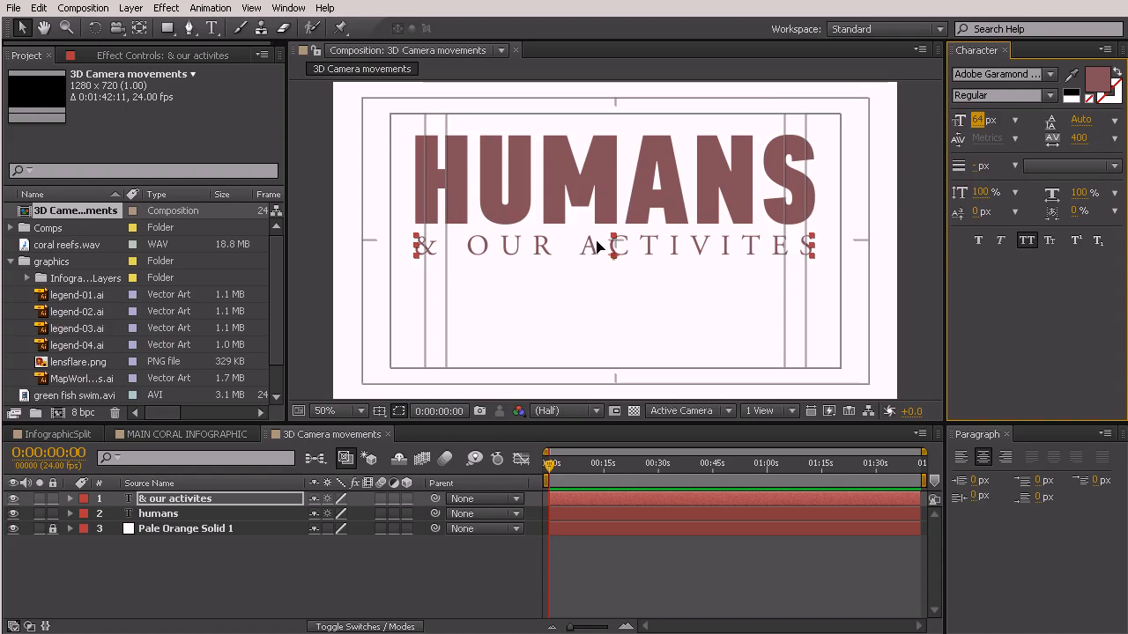
pyautogui.click(976, 121)
pyautogui.press('Up')
pyautogui.press('Up')
pyautogui.click(980, 122)
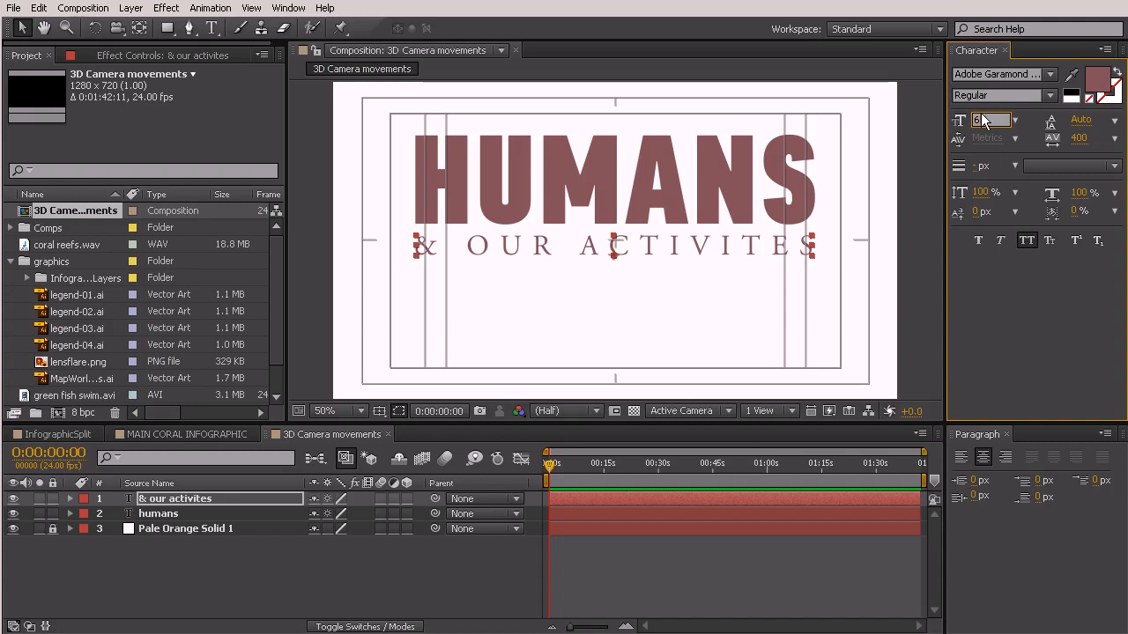
pyautogui.press('Up')
pyautogui.press('Return')
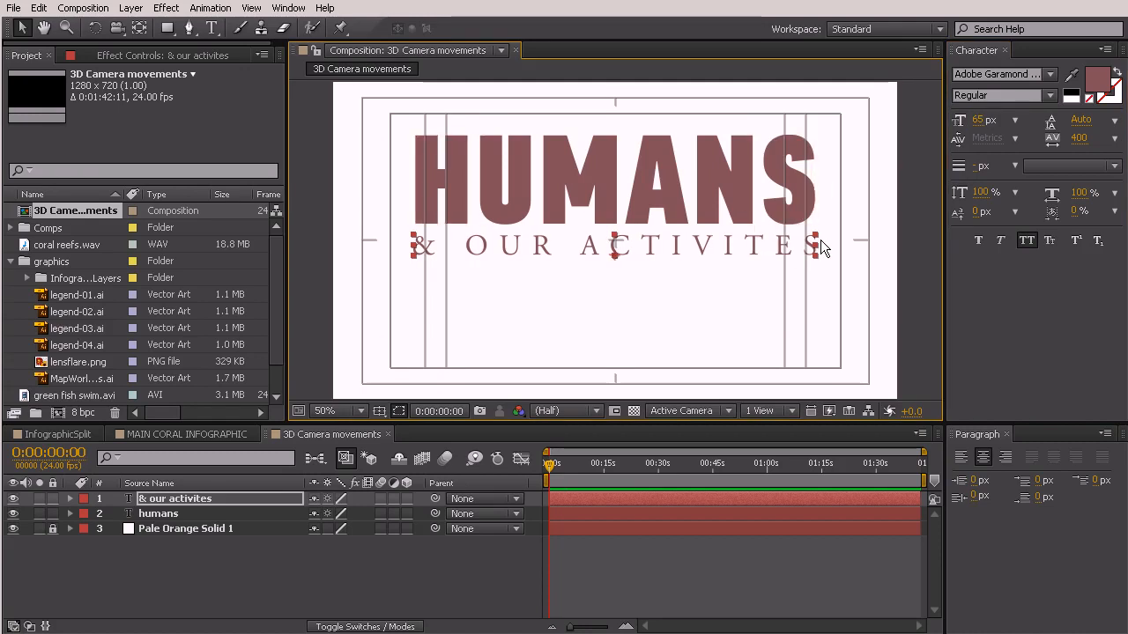
# Set the font size of "& OUR ACTIVITES" to 64.5 px and nudge the line slightly left under HUMANS
pyautogui.click(980, 120)
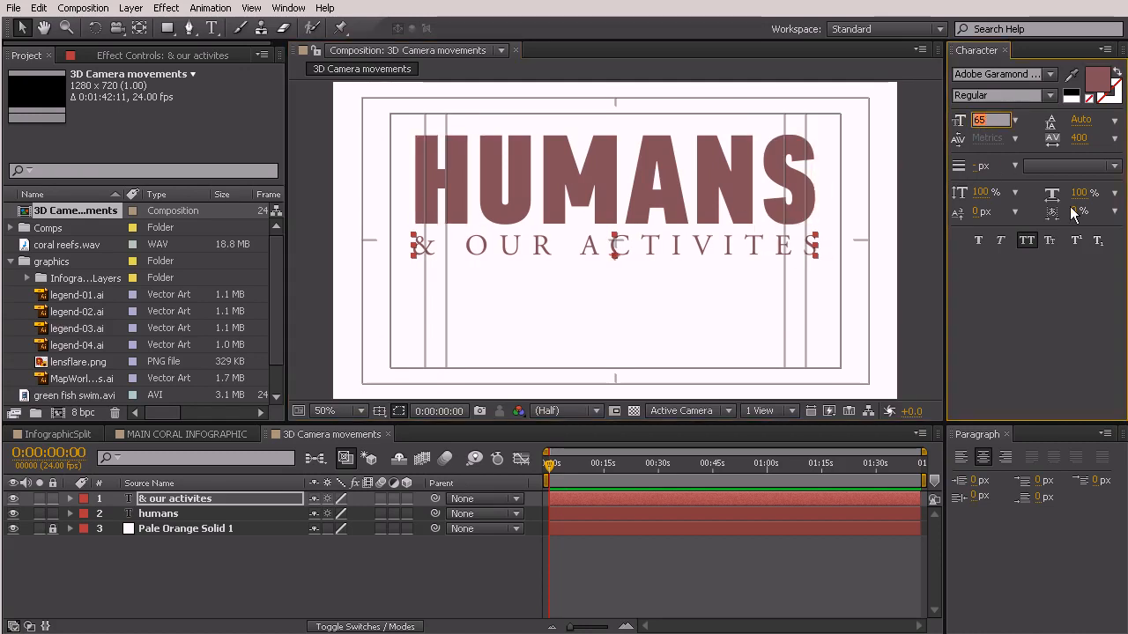
pyautogui.write('64.5')
pyautogui.press('Return')
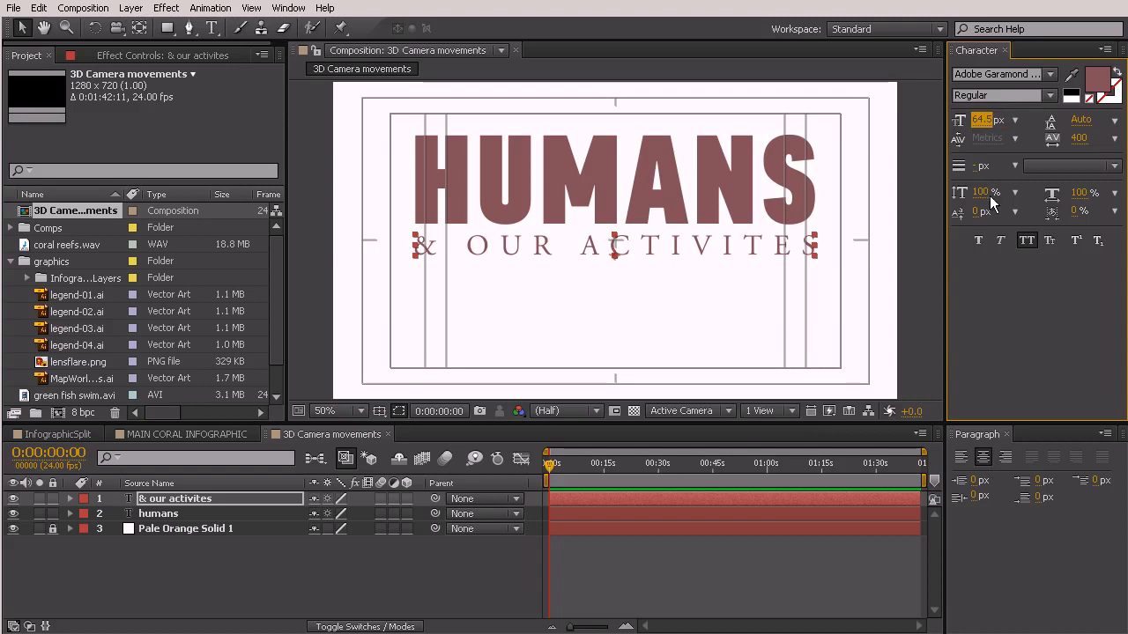
pyautogui.click(707, 252)
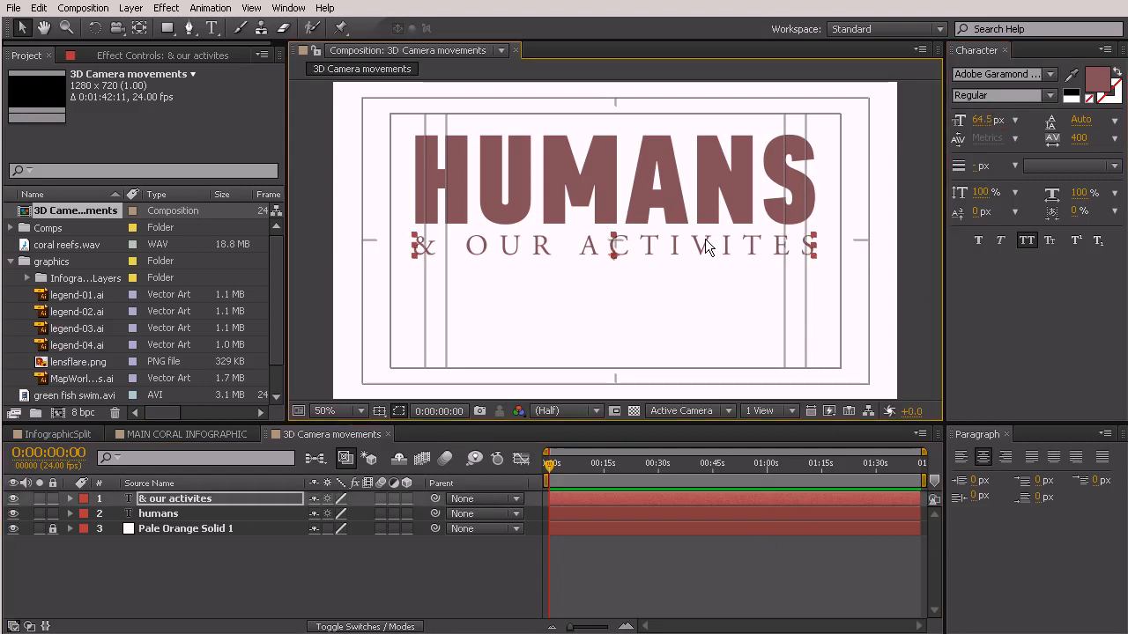
# Move both text lines down together to the vertical middle of the frame, then deselect them
pyautogui.keyDown('shift'); pyautogui.click(671, 181); pyautogui.keyUp('shift')
pyautogui.moveTo(670, 189); pyautogui.dragTo(668, 223)
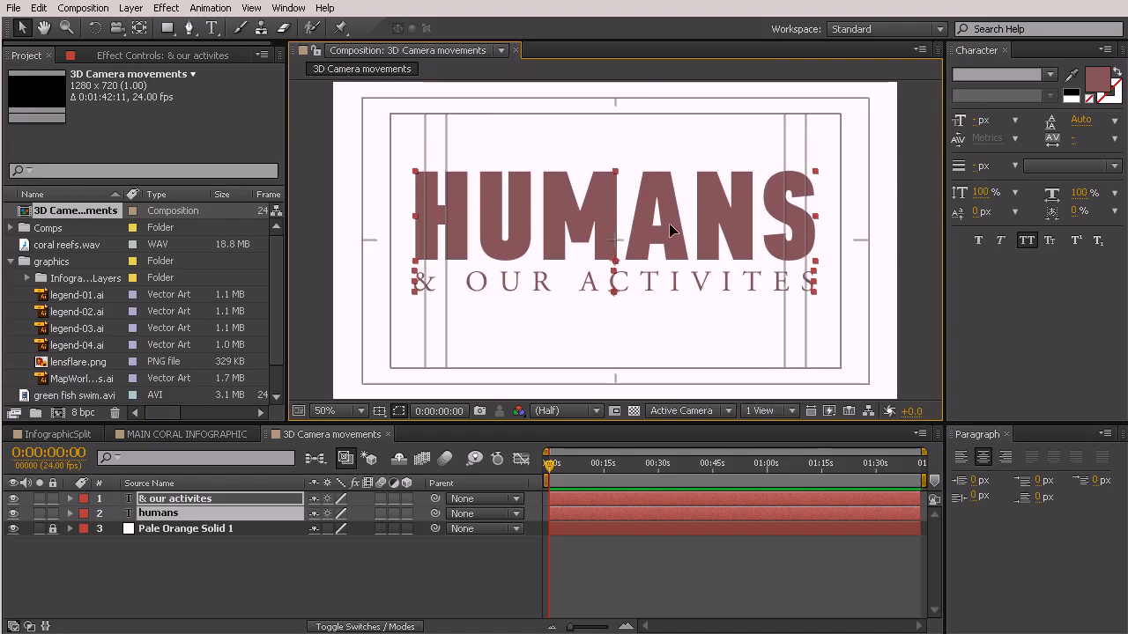
pyautogui.click(406, 599)
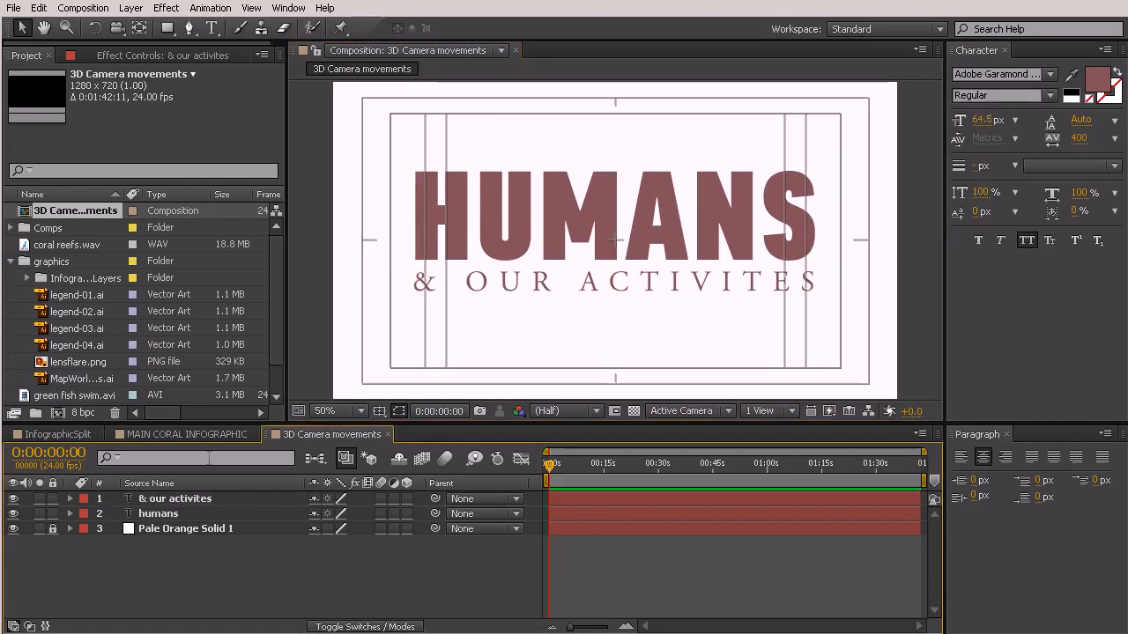
# Unlock and copy the navy, teal, mauve and yellow swatch layers in the MAIN CORAL INFOGRAPHIC composition, then relock them
pyautogui.click(173, 432)
pyautogui.moveTo(52, 525); pyautogui.dragTo(54, 563)
pyautogui.click(177, 565)
pyautogui.keyDown('shift'); pyautogui.click(173, 521); pyautogui.keyUp('shift')
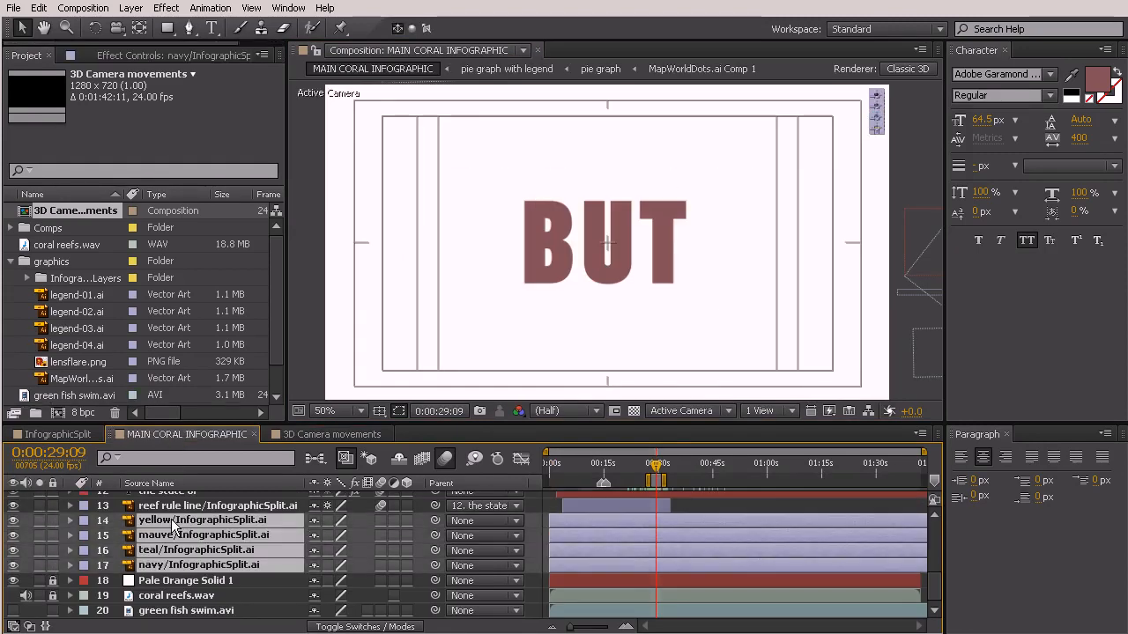
pyautogui.moveTo(53, 520); pyautogui.dragTo(55, 559)
# Paste the four swatch layers directly above Pale Orange Solid 1 in the 3D Camera movements composition and lock them with the solid
pyautogui.click(283, 435)
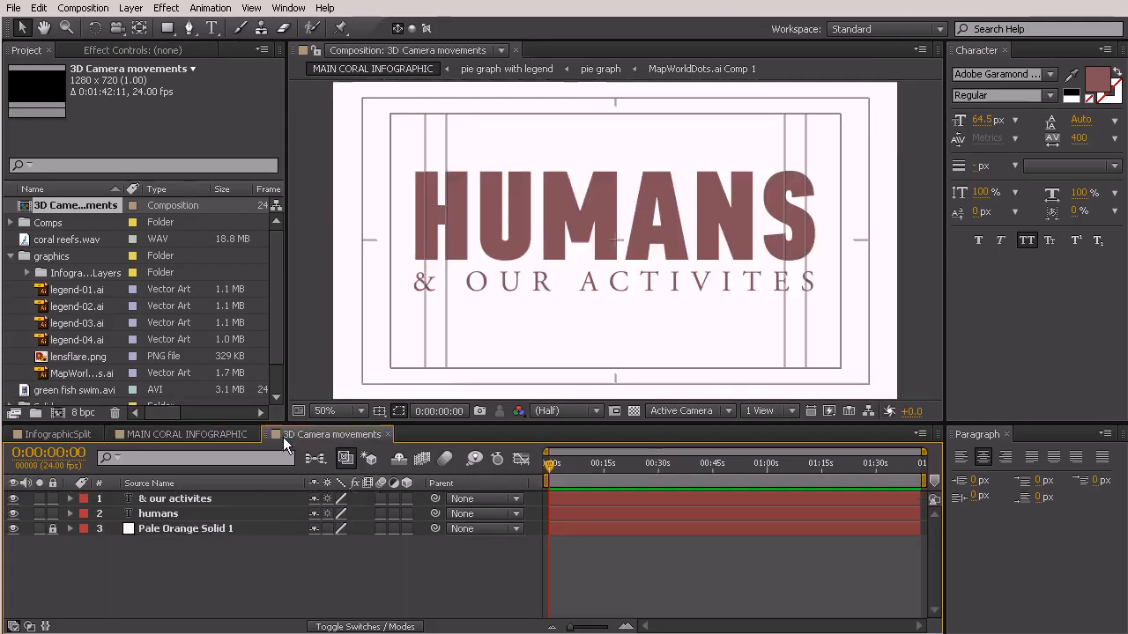
pyautogui.click(52, 528)
pyautogui.click(67, 528)
pyautogui.hotkey('ctrl', 'v')
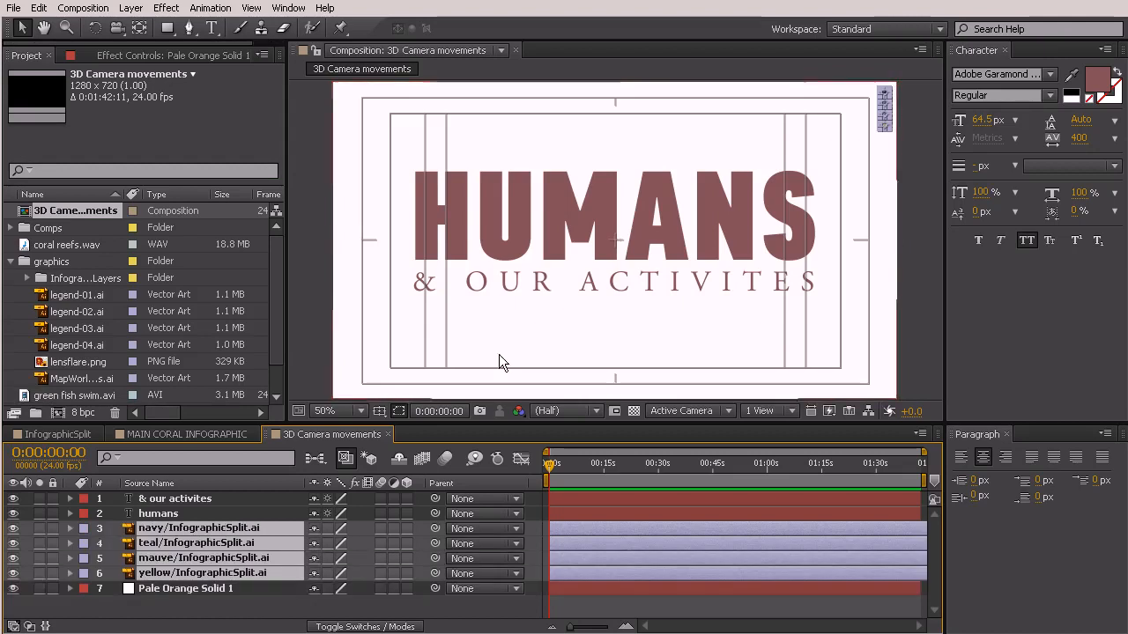
pyautogui.moveTo(58, 533); pyautogui.dragTo(55, 588)
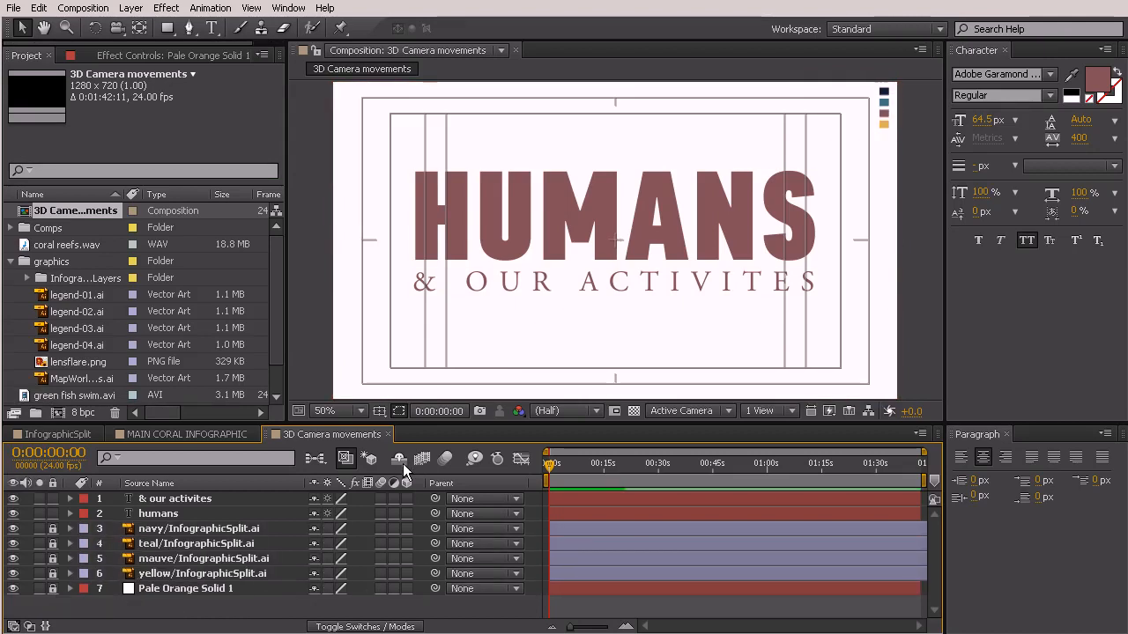
# Recolour the "humans" and "& our activites" text layers with the yellow sampled from the swatch, then deselect them
pyautogui.click(233, 512)
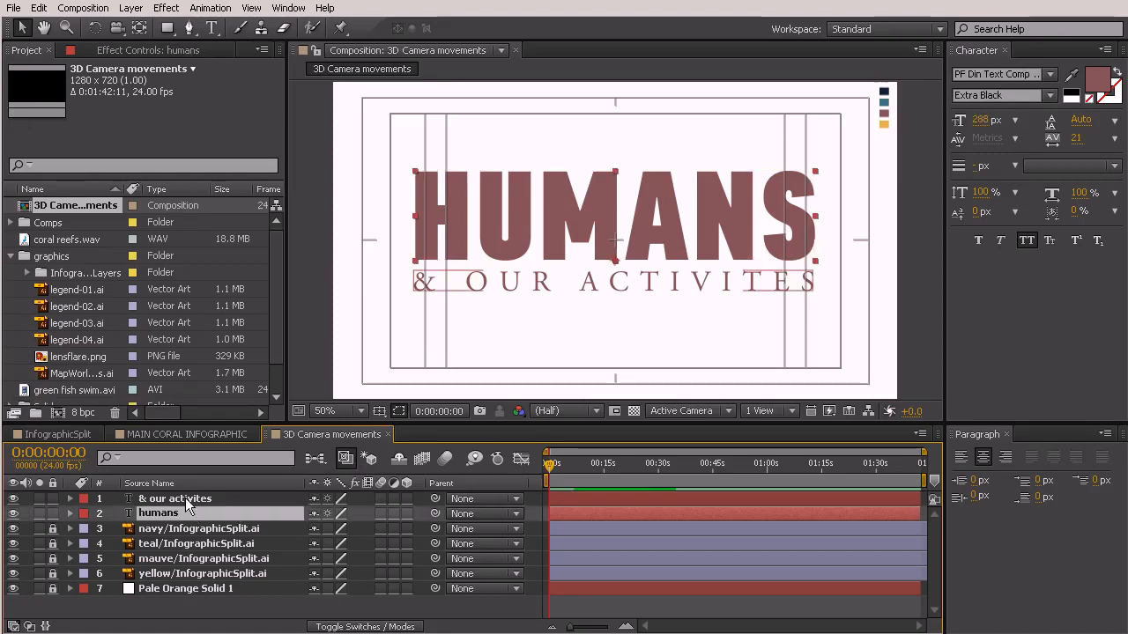
pyautogui.keyDown('shift'); pyautogui.click(202, 499); pyautogui.keyUp('shift')
pyautogui.click(1072, 75)
pyautogui.click(883, 124)
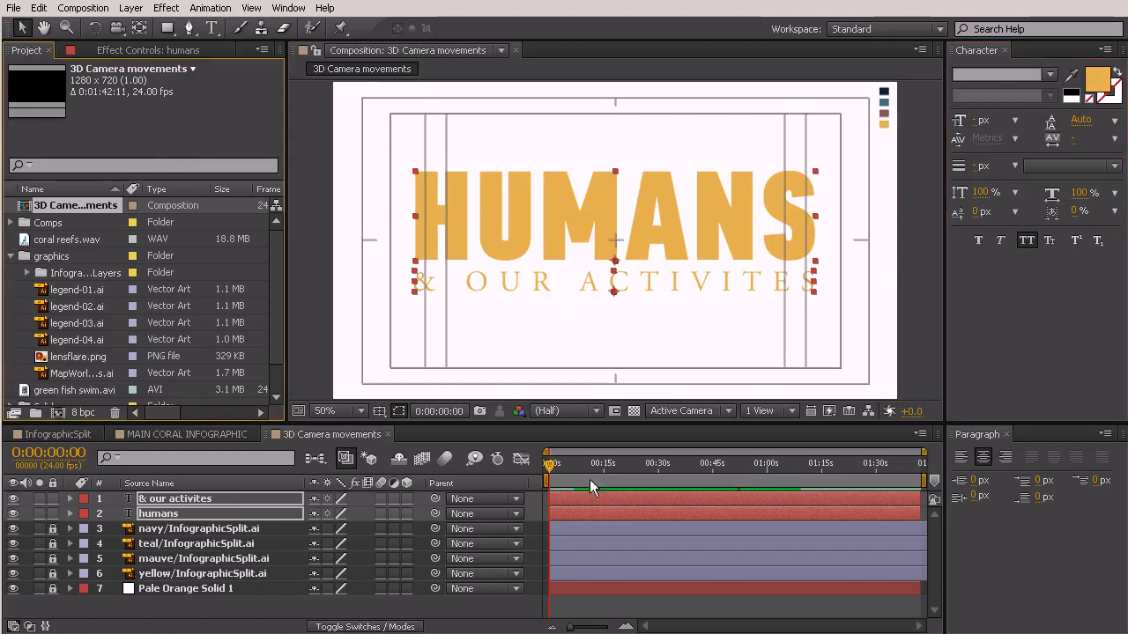
pyautogui.click(485, 608)
# Return the playhead to the start of the composition and make both text layers 3D layers
pyautogui.moveTo(548, 464); pyautogui.dragTo(715, 469)
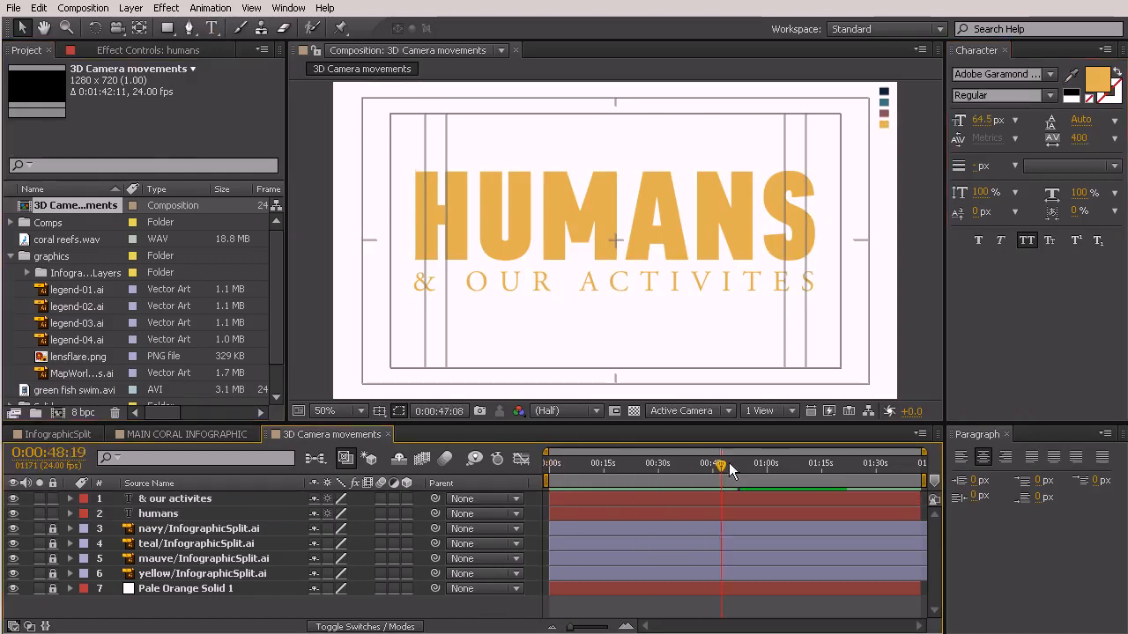
pyautogui.press('Home')
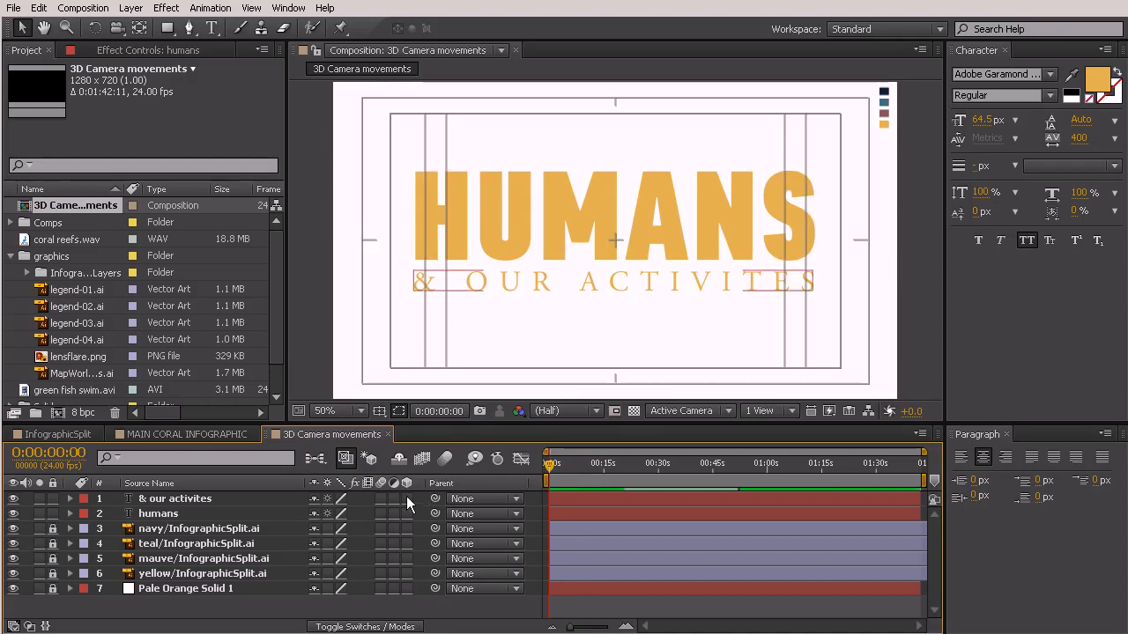
pyautogui.moveTo(406, 496); pyautogui.dragTo(406, 509)
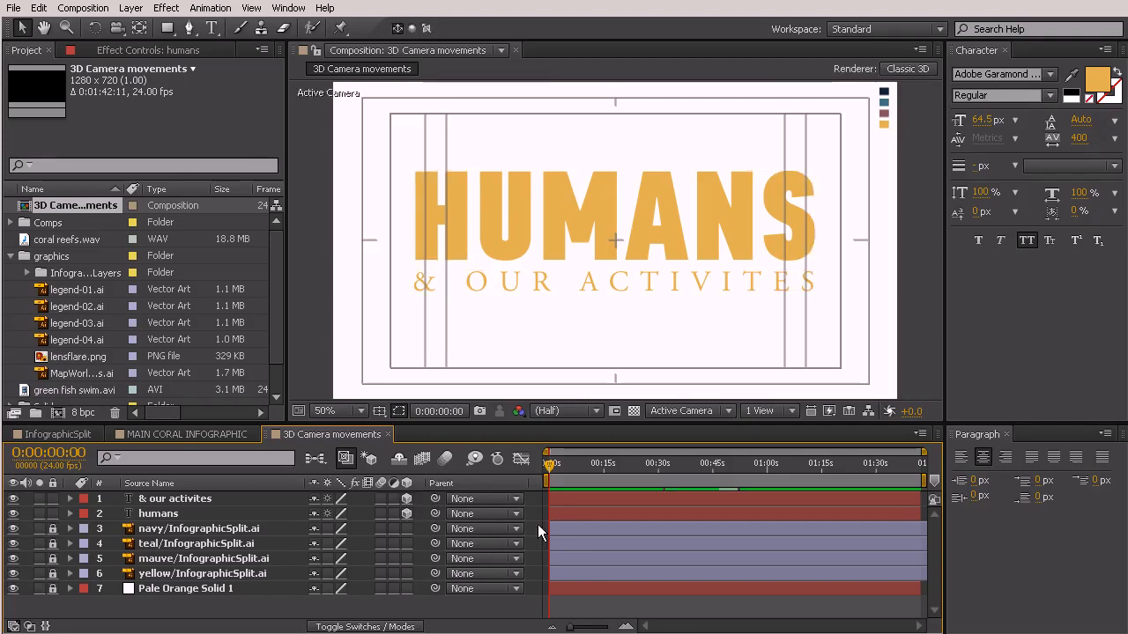
# Create a One-Node Camera named Camera 1 with the 50mm preset
pyautogui.click(132, 8)
pyautogui.moveTo(130, 26)
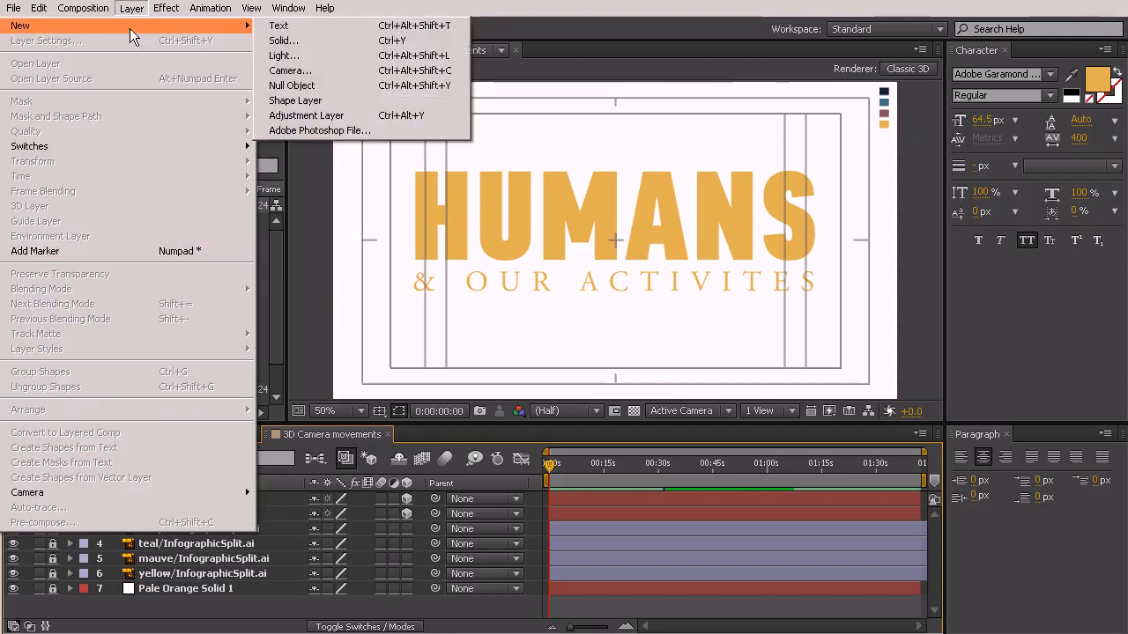
pyautogui.click(284, 70)
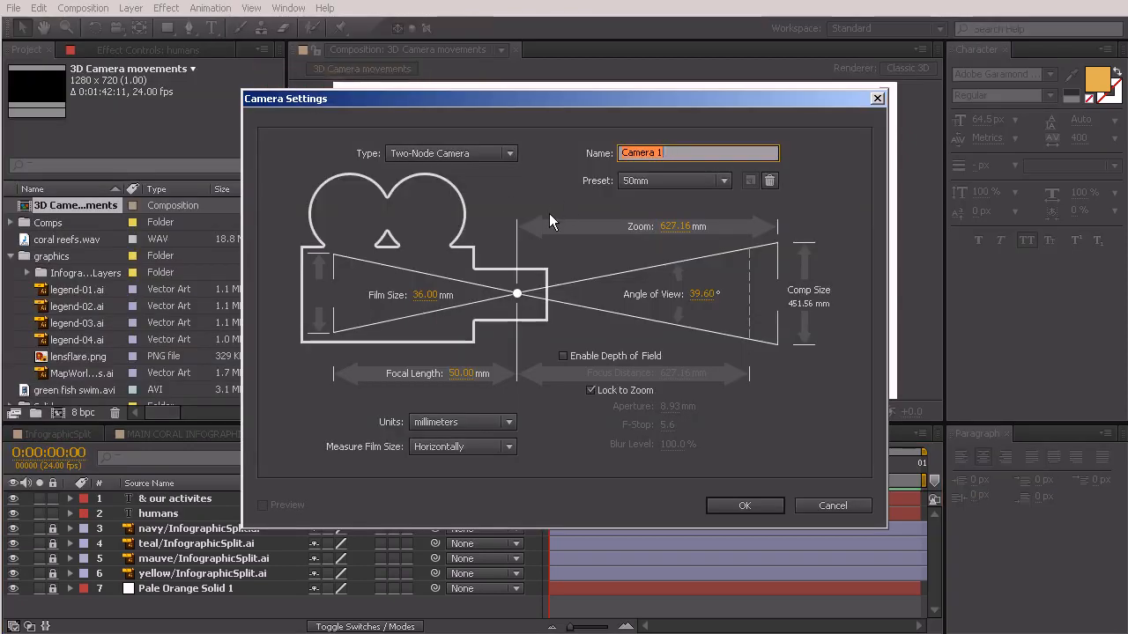
pyautogui.click(479, 155)
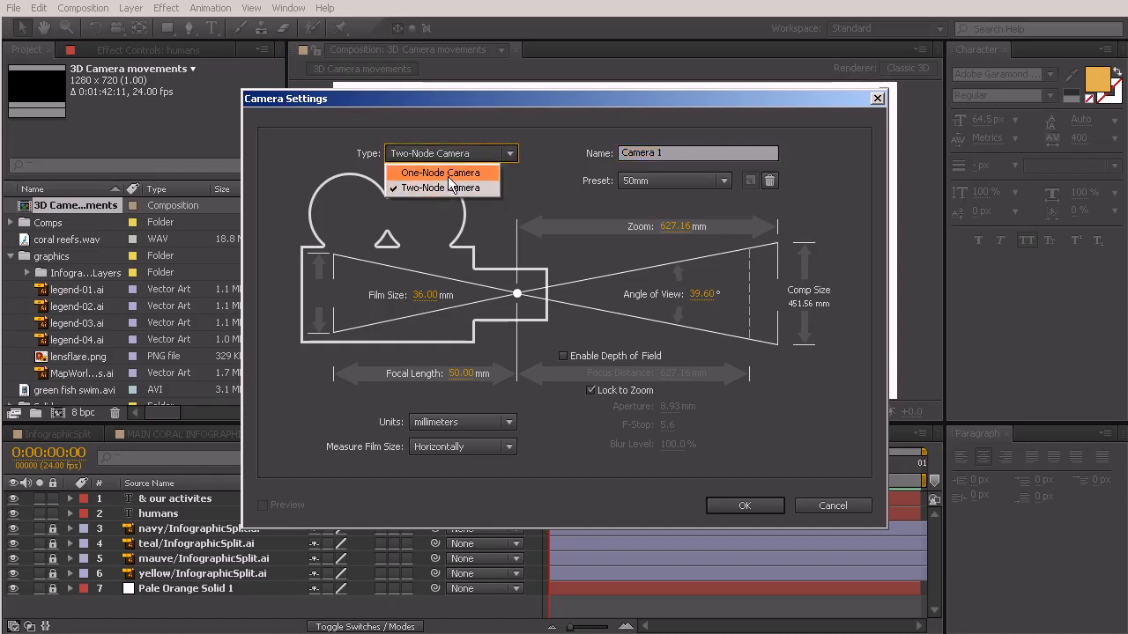
pyautogui.click(449, 176)
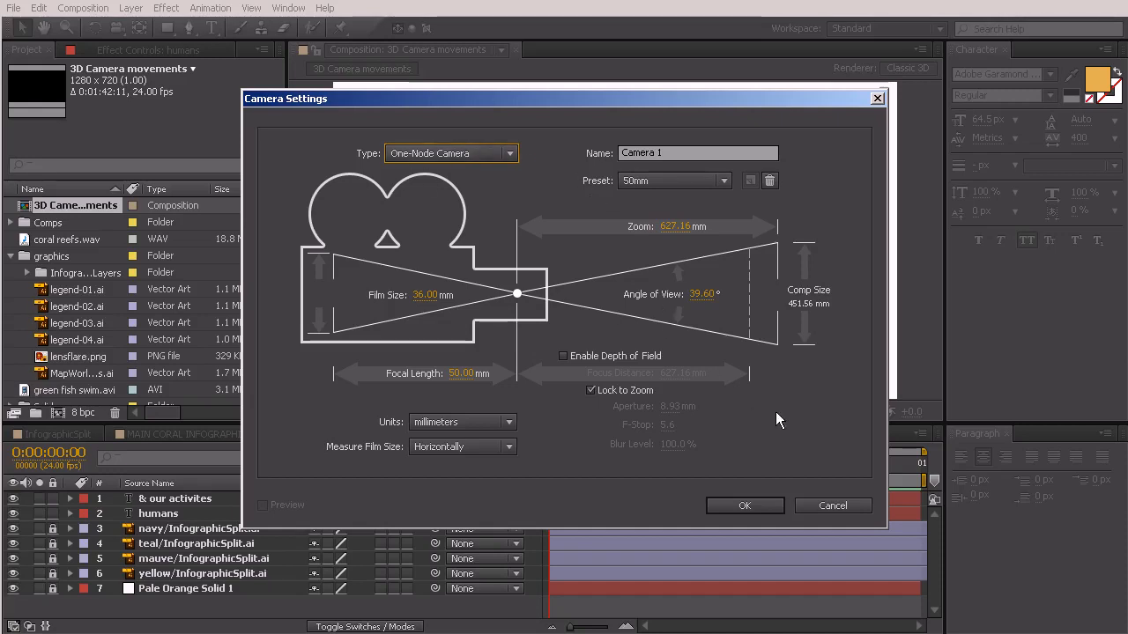
pyautogui.click(752, 505)
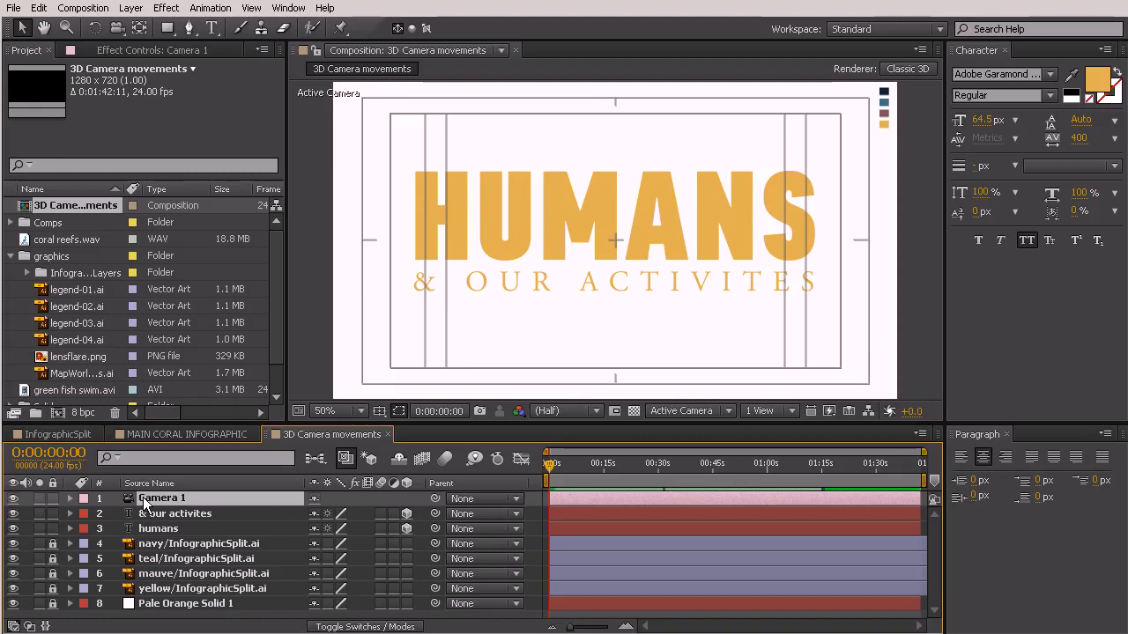
# Pull Camera 1 back to a Z position of -2094.8 and set a Position keyframe at 0:00:00:00
pyautogui.press('p')
pyautogui.moveTo(388, 514); pyautogui.dragTo(98, 512)
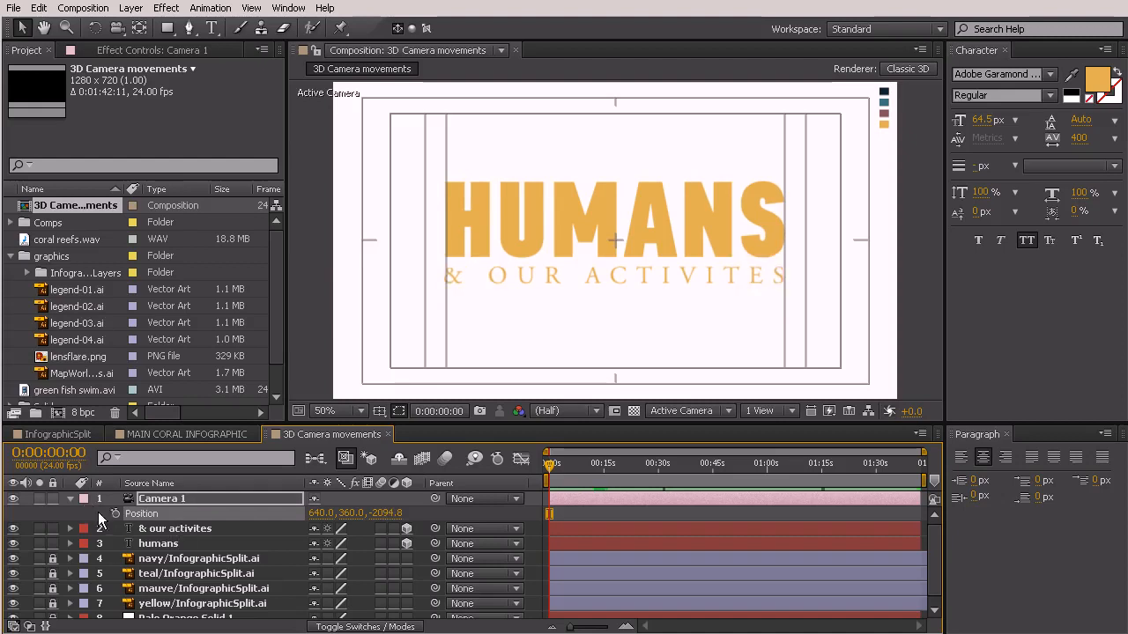
pyautogui.click(116, 513)
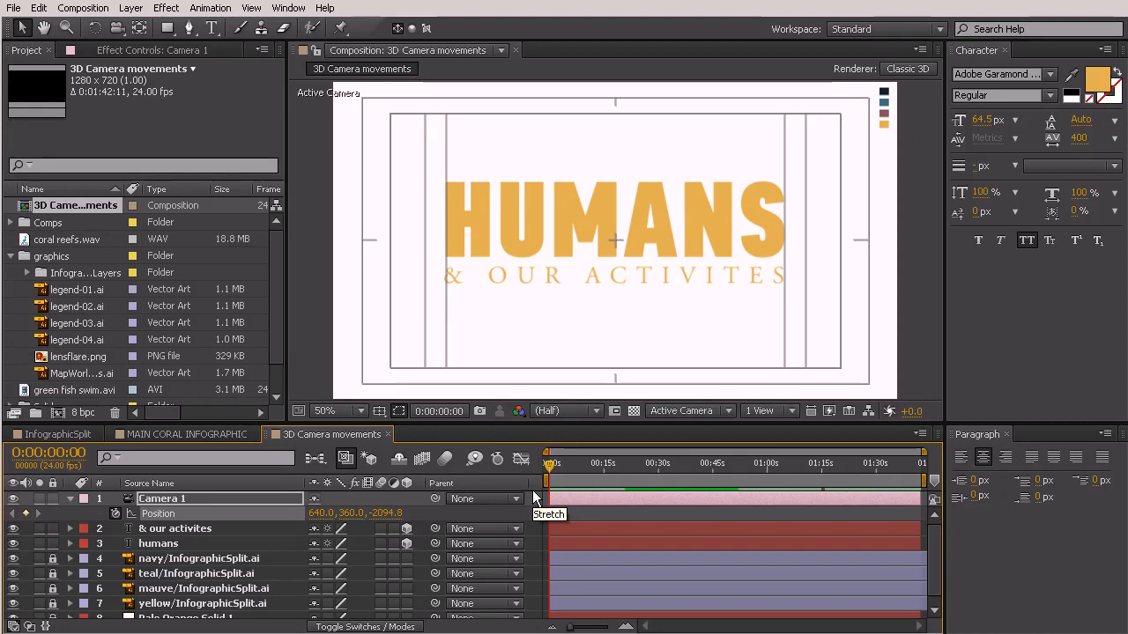
# Add the 3D Camera movements composition to MAIN CORAL INFOGRAPHIC as the top layer
pyautogui.click(172, 432)
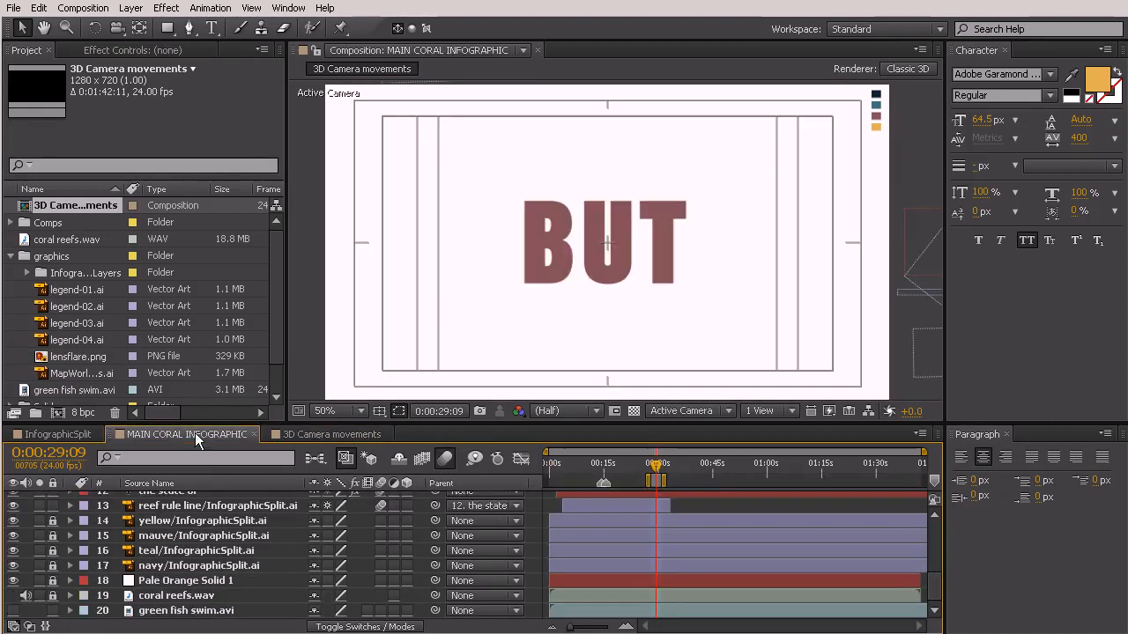
pyautogui.click(444, 458)
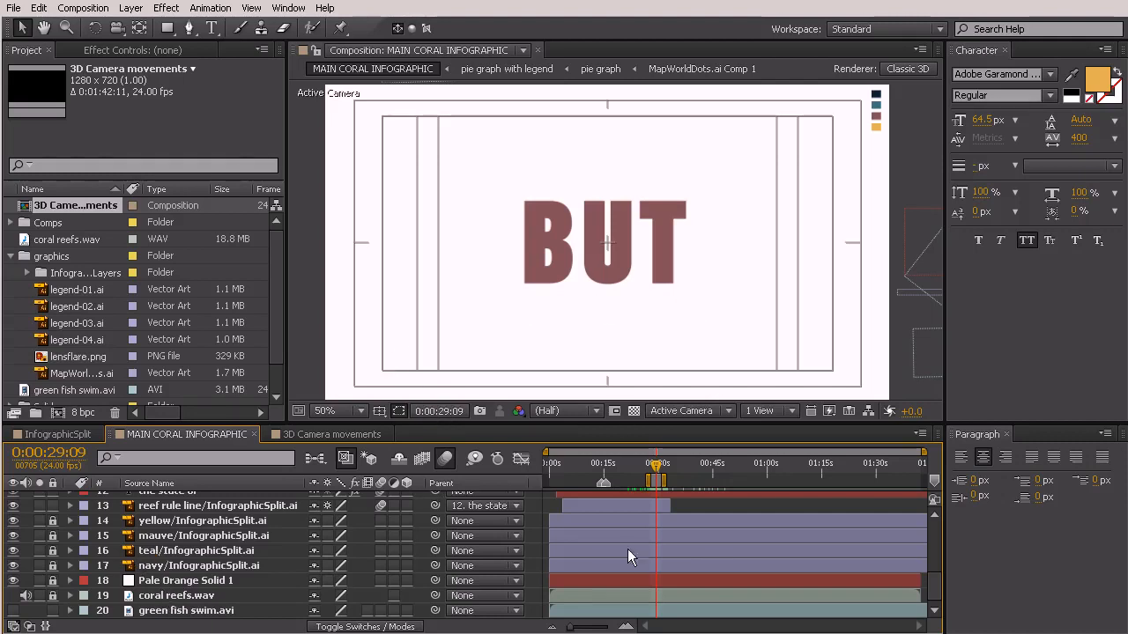
pyautogui.scroll(3, 694, 536)
pyautogui.press('u')
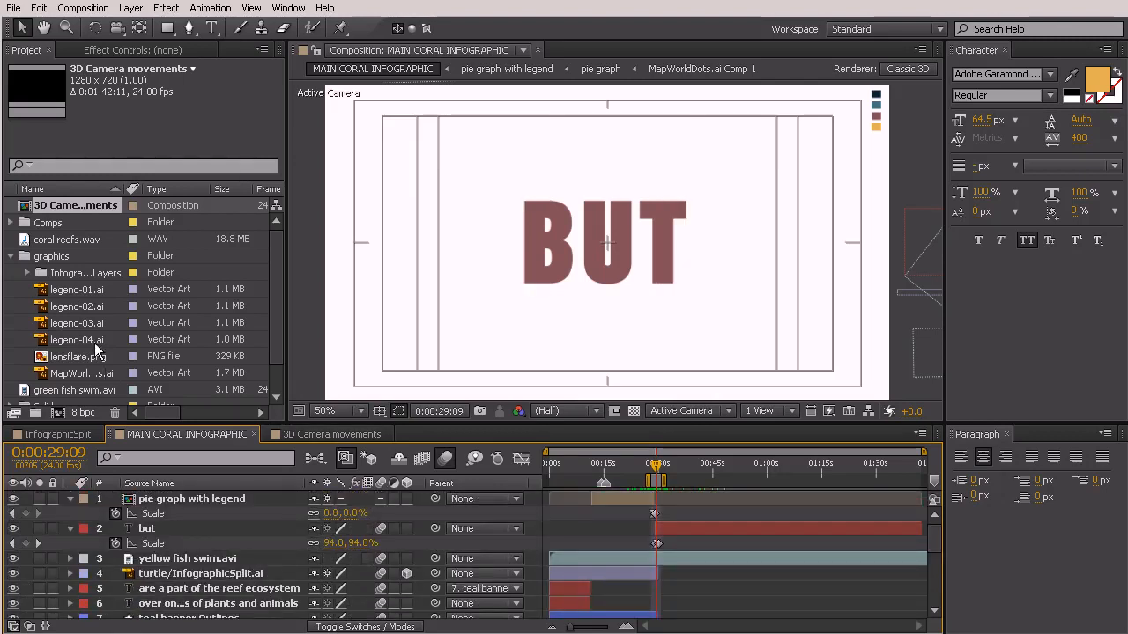
pyautogui.moveTo(75, 205); pyautogui.dragTo(93, 427)
pyautogui.moveTo(100, 491); pyautogui.dragTo(102, 496)
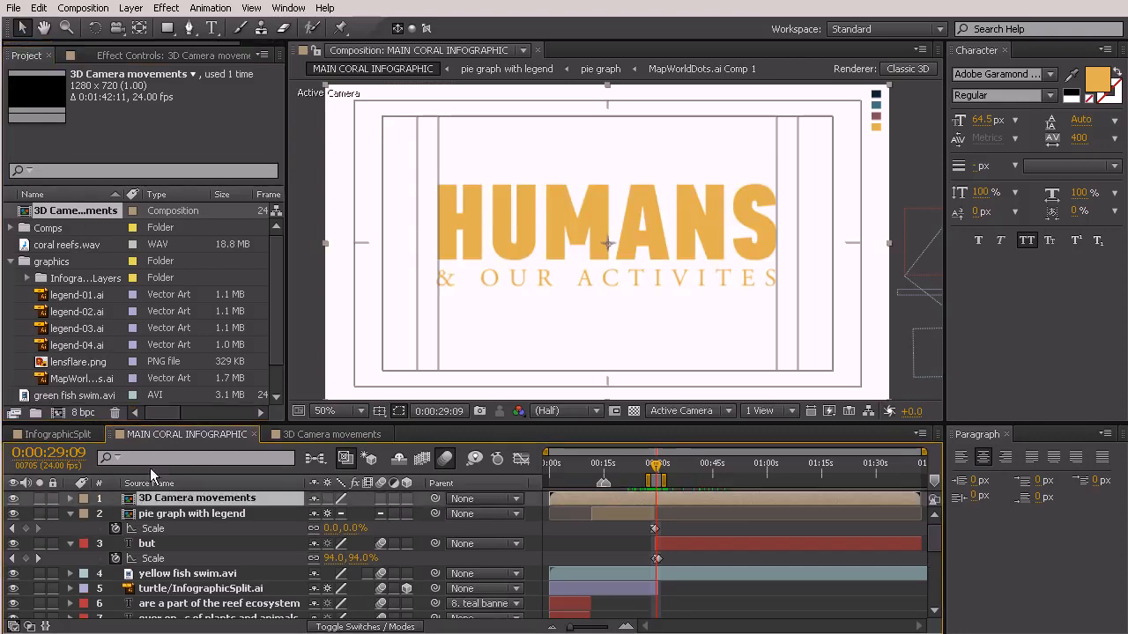
# Slide the 3D Camera movements layer along the timeline so that it starts at 0:00:29:12
pyautogui.moveTo(657, 466); pyautogui.dragTo(649, 463)
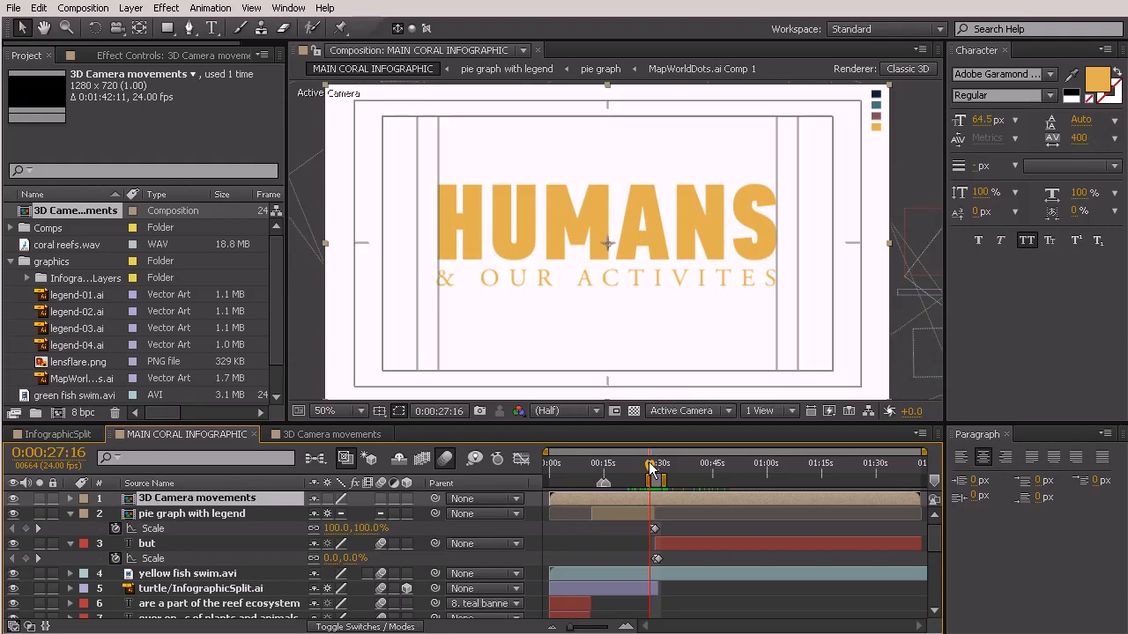
pyautogui.moveTo(650, 468); pyautogui.dragTo(655, 469)
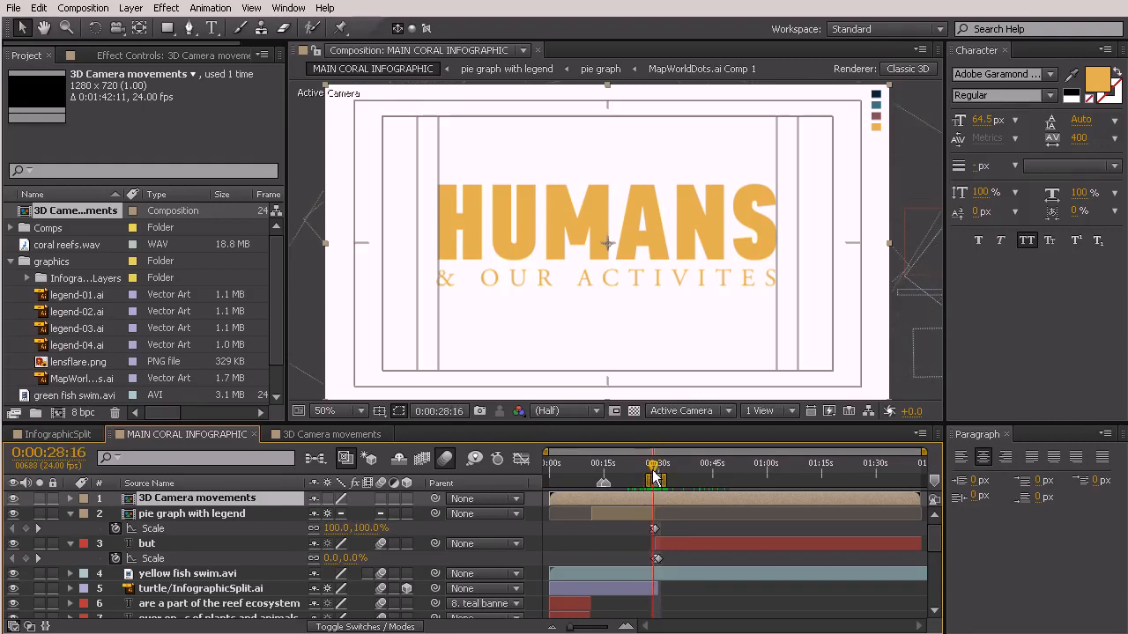
pyautogui.scroll(4, 625, 591)
pyautogui.moveTo(729, 469); pyautogui.dragTo(760, 529)
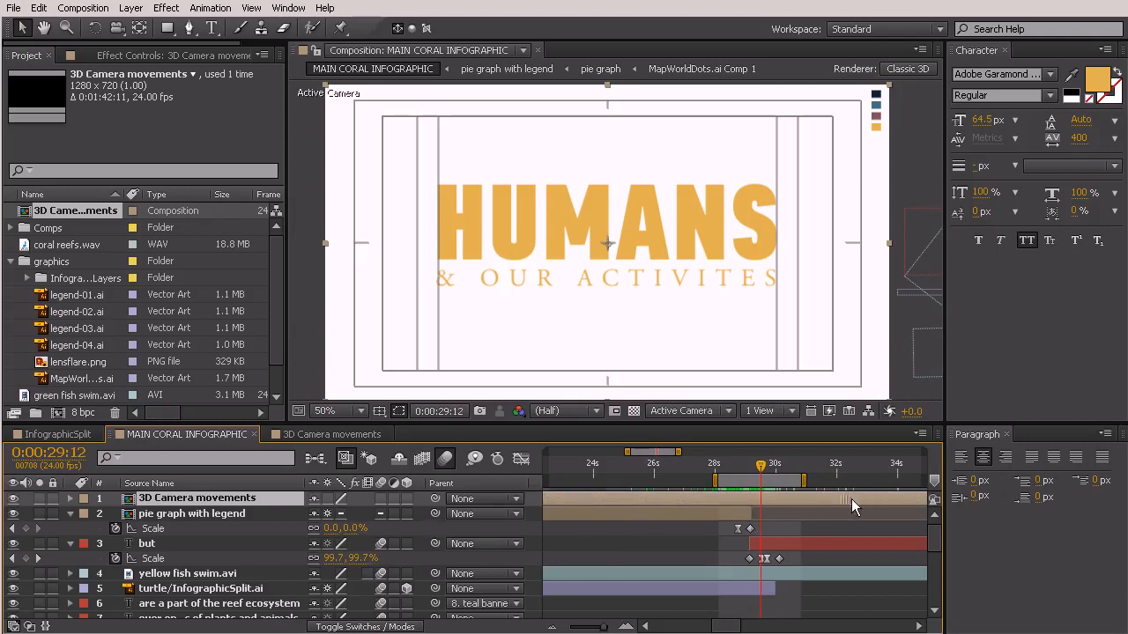
pyautogui.moveTo(613, 499); pyautogui.dragTo(708, 497)
pyautogui.moveTo(785, 497)
pyautogui.mouseDown()
pyautogui.moveTo(805, 497)
pyautogui.moveTo(794, 496)
pyautogui.mouseUp()
pyautogui.moveTo(762, 461)
pyautogui.mouseDown()
pyautogui.moveTo(782, 491)
pyautogui.moveTo(758, 474)
pyautogui.mouseUp()
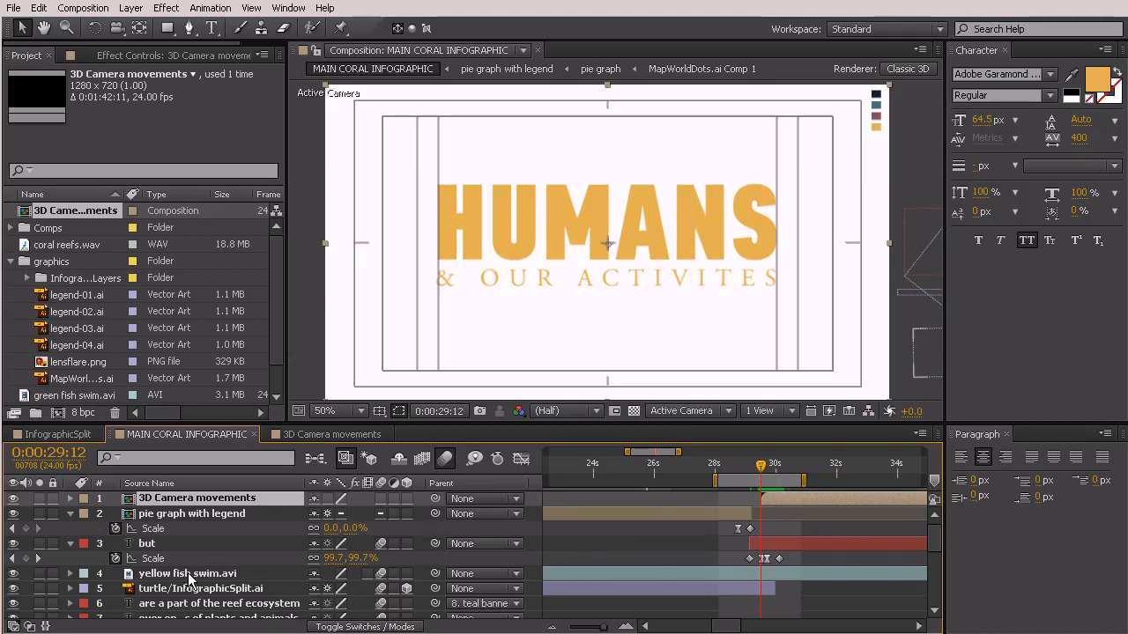
# Unlock and duplicate the coral reefs.wav layer, and trim the duplicate's in point to 0:00:29:12
pyautogui.scroll(-4, 195, 563)
pyautogui.scroll(-1, 196, 563)
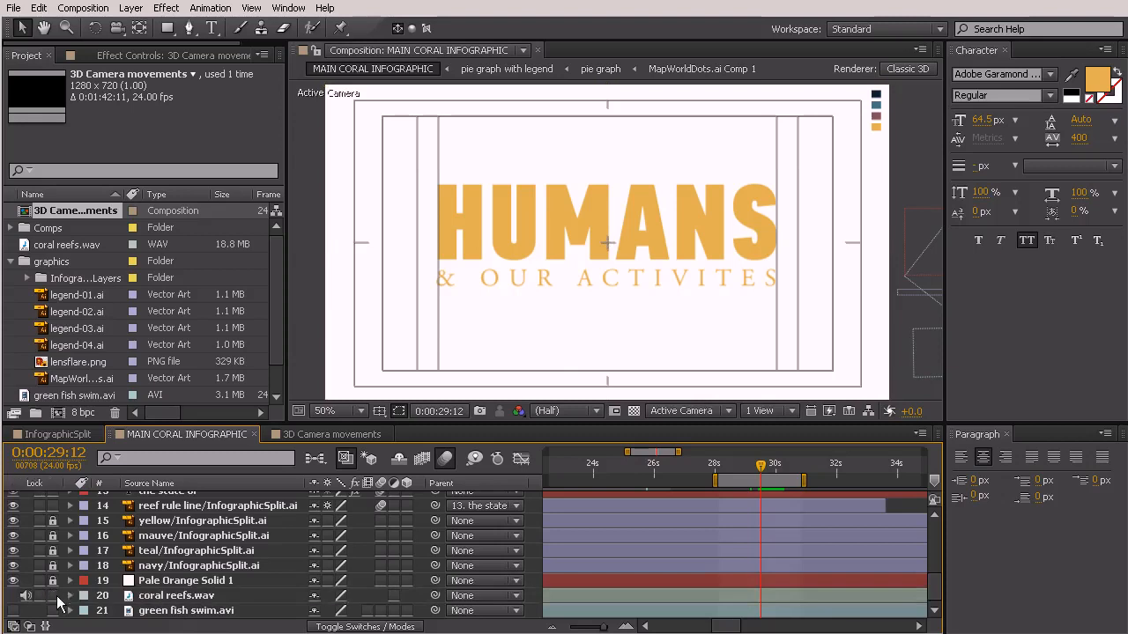
pyautogui.click(209, 597)
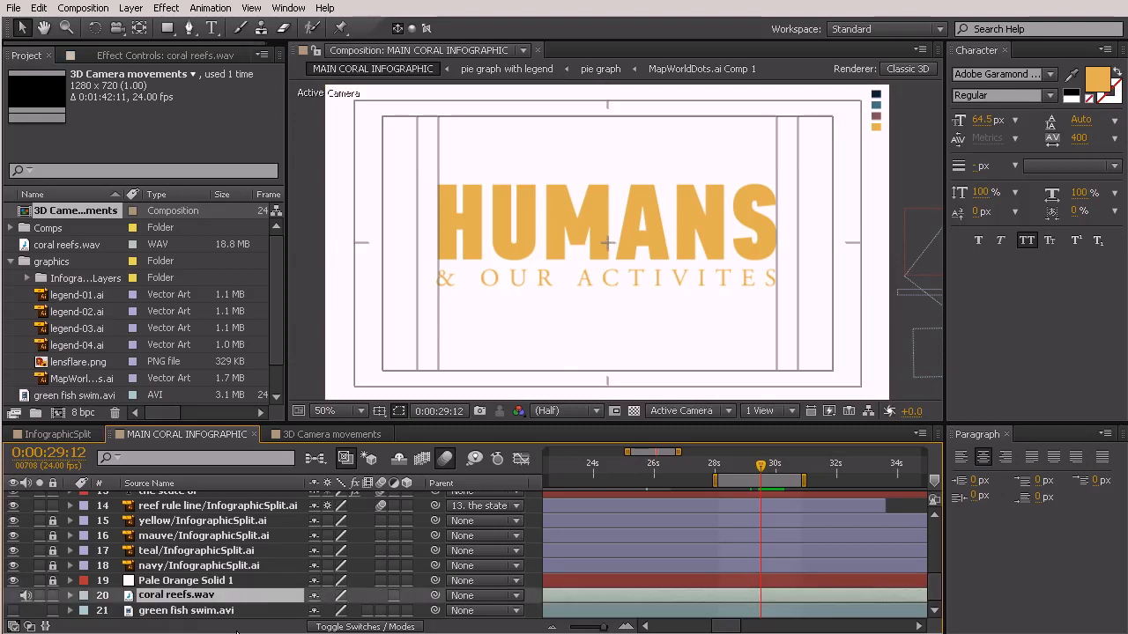
pyautogui.hotkey('ctrl', 'd')
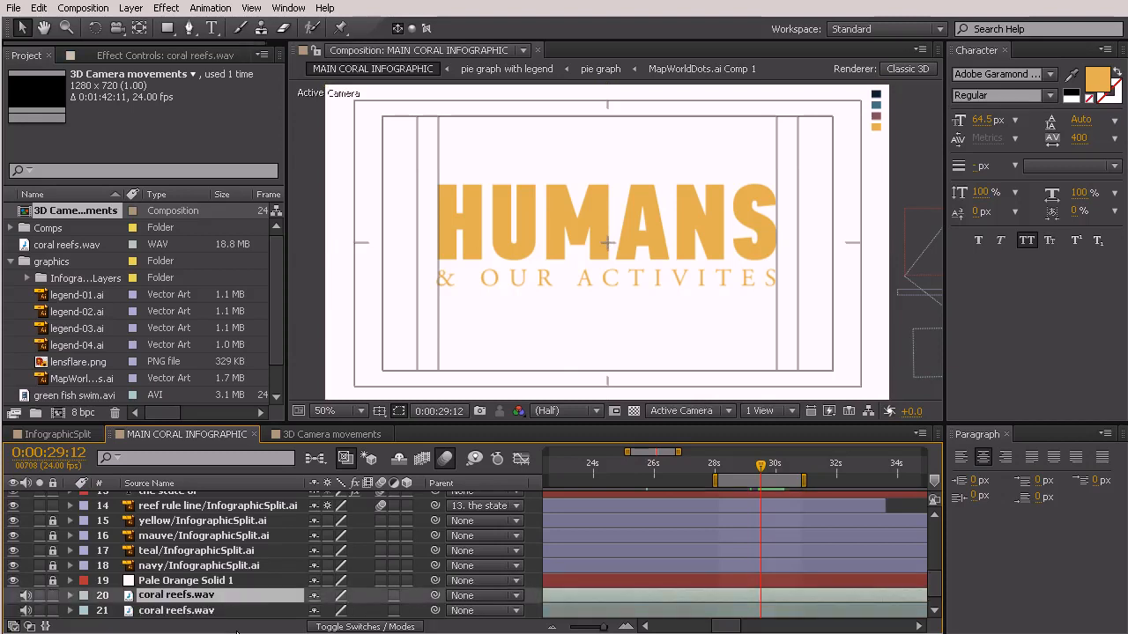
pyautogui.scroll(-1, 635, 546)
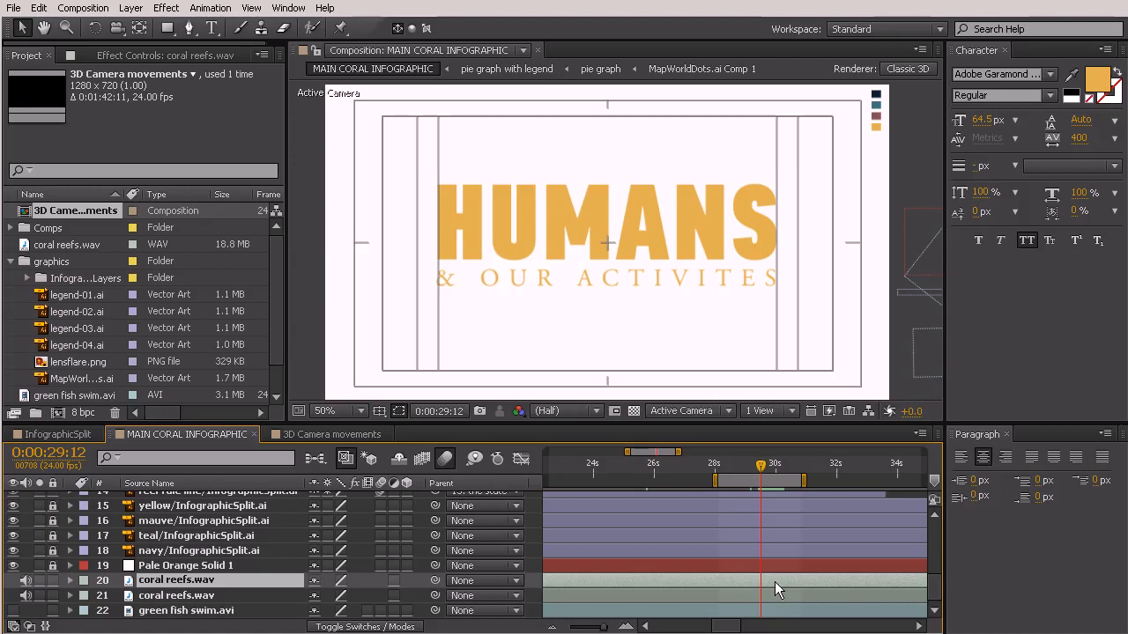
pyautogui.hotkey('alt', '[')
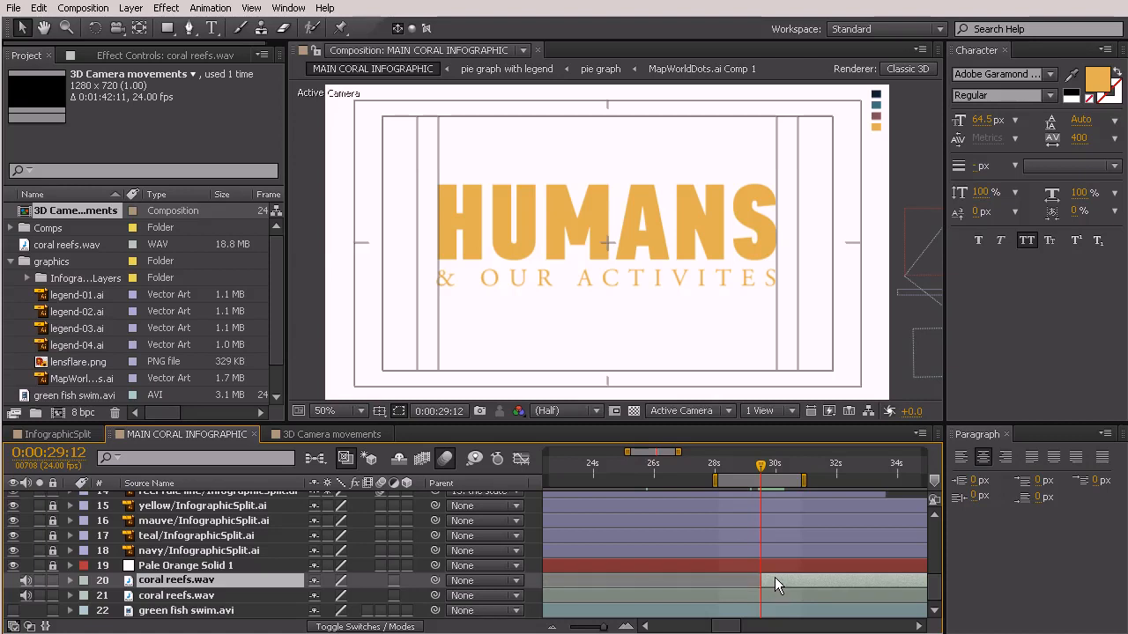
# Slide the trimmed coral reefs.wav duplicate to the start of the timeline and cut it from the composition
pyautogui.moveTo(725, 626); pyautogui.dragTo(696, 626)
pyautogui.moveTo(603, 627); pyautogui.dragTo(564, 628)
pyautogui.moveTo(674, 577); pyautogui.dragTo(589, 579)
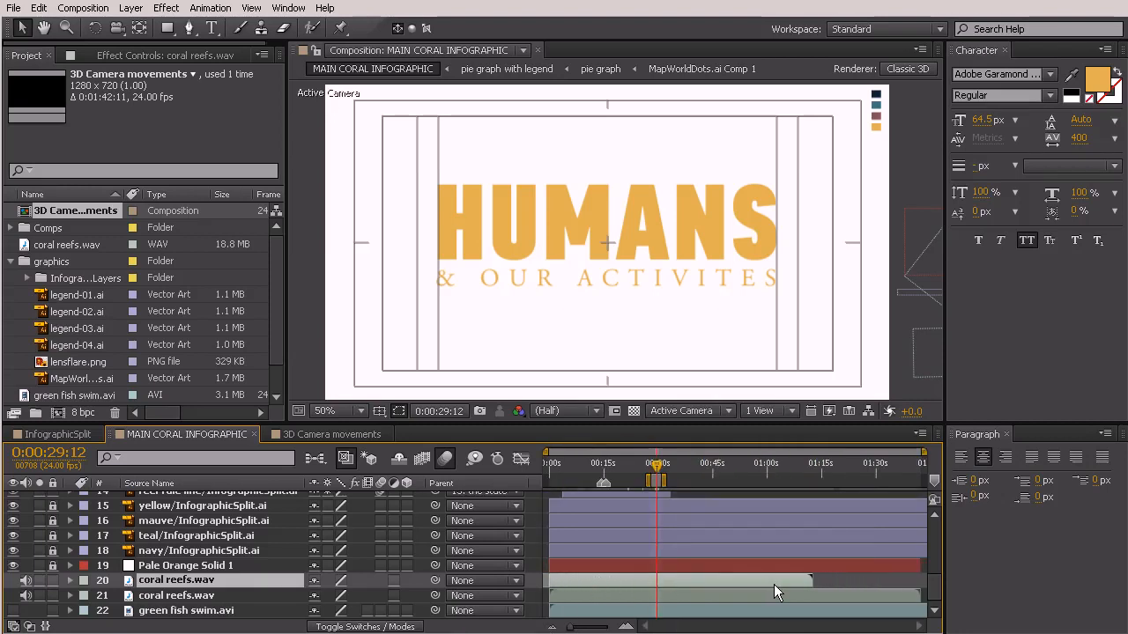
pyautogui.press('Delete')
# Paste the trimmed coral reefs.wav into the 3D Camera movements composition and send it to the bottom of the layer stack
pyautogui.scroll(6, 781, 581)
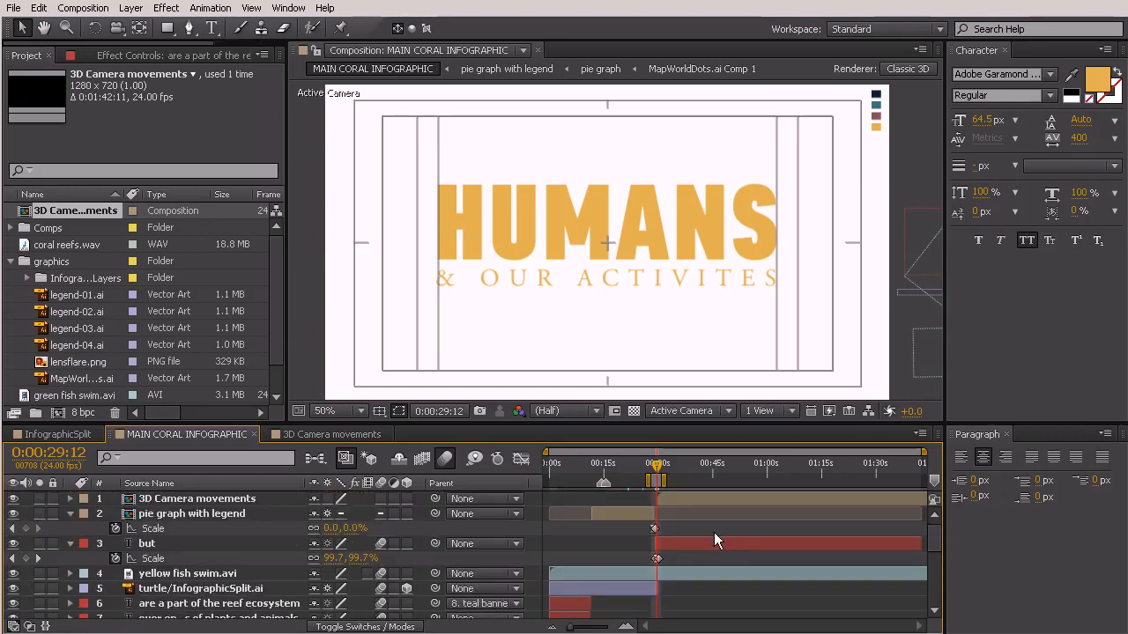
pyautogui.doubleClick(672, 504)
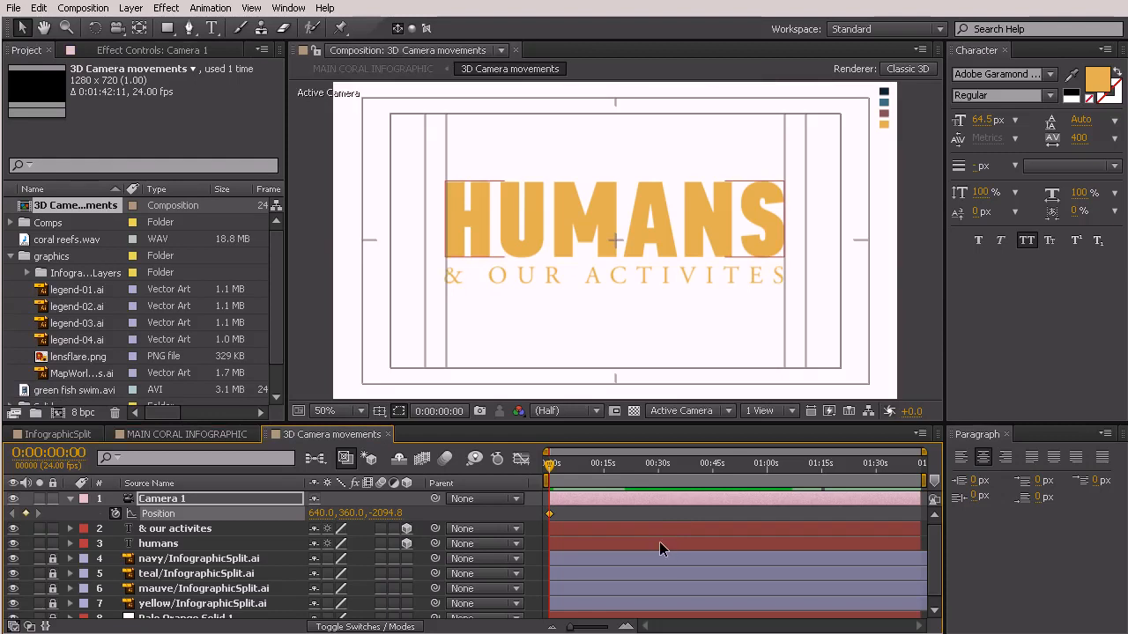
pyautogui.hotkey('ctrl', 'v')
pyautogui.moveTo(550, 467); pyautogui.dragTo(595, 516)
pyautogui.press('Home')
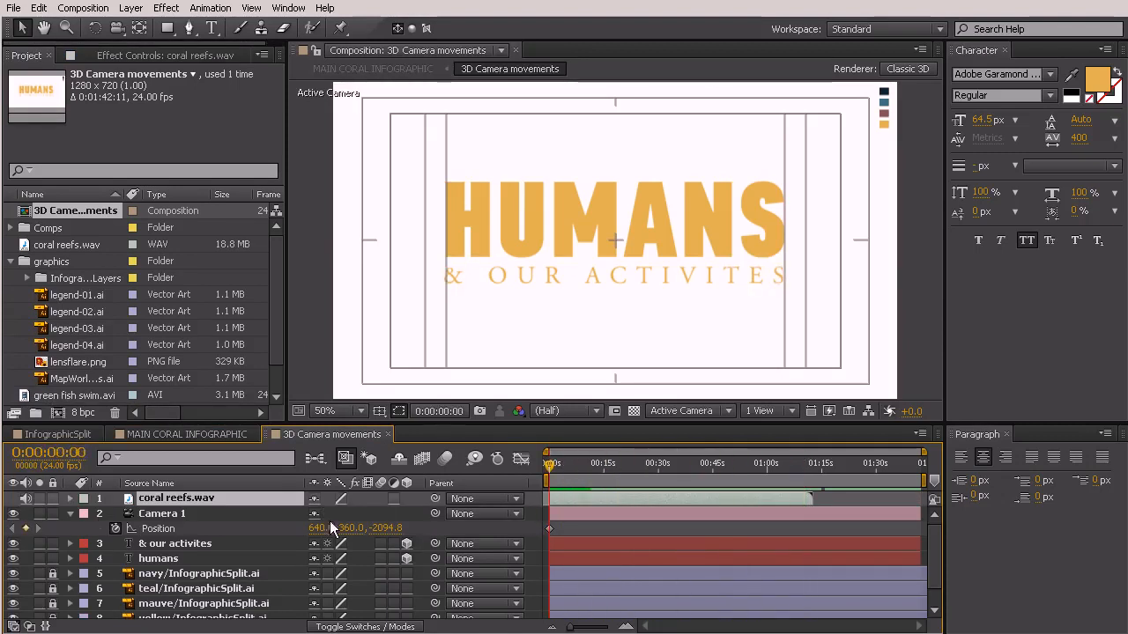
pyautogui.hotkey('ctrl', 'shift', '[')
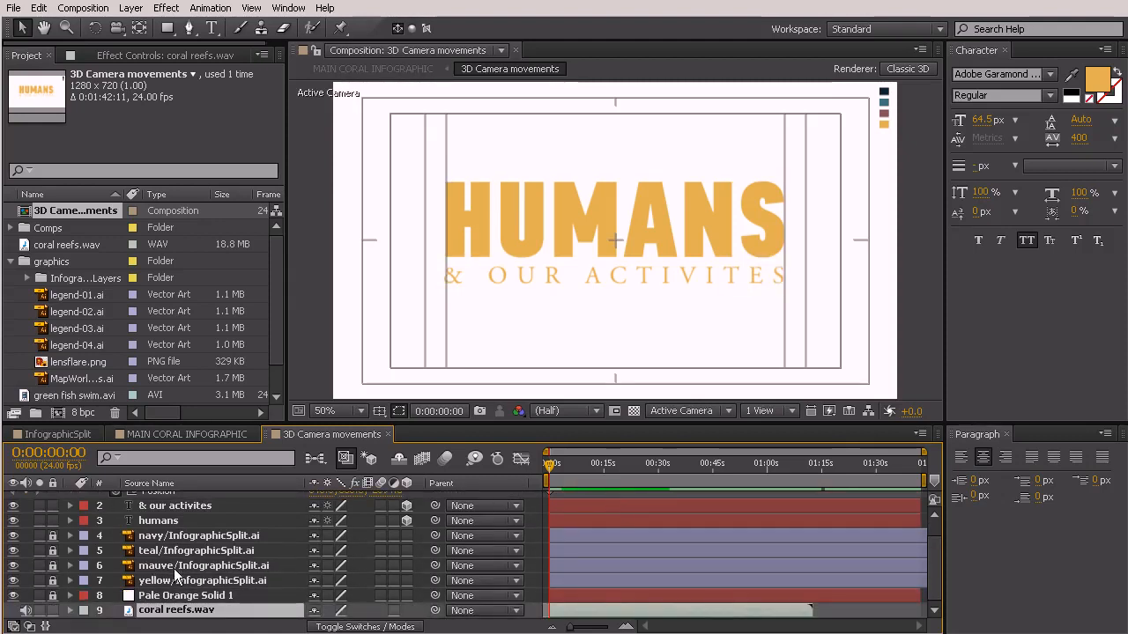
# Inspect the 3D Camera movements layer in the MAIN CORAL INFOGRAPHIC timeline, then reopen its composition and preview the narration
pyautogui.click(182, 434)
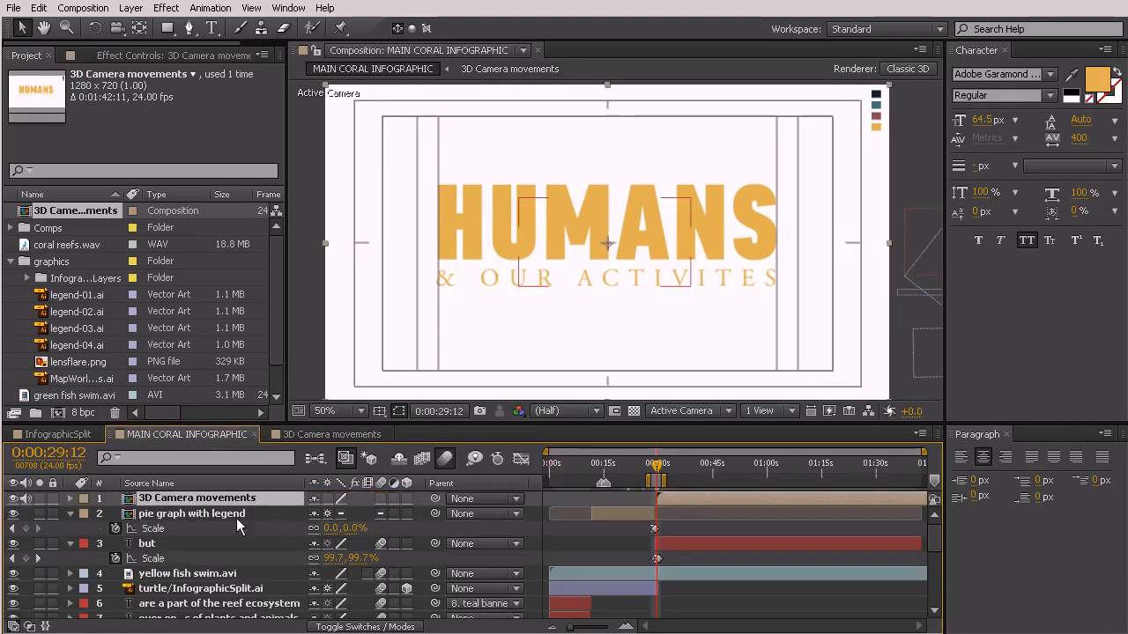
pyautogui.hotkey('ctrl', '`')
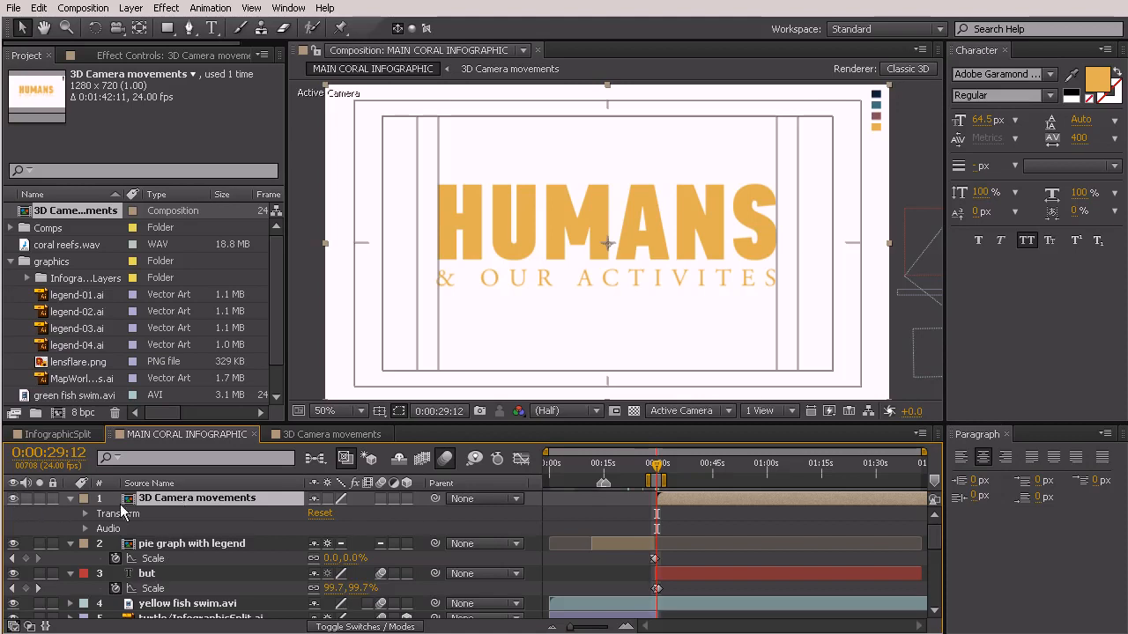
pyautogui.doubleClick(198, 499)
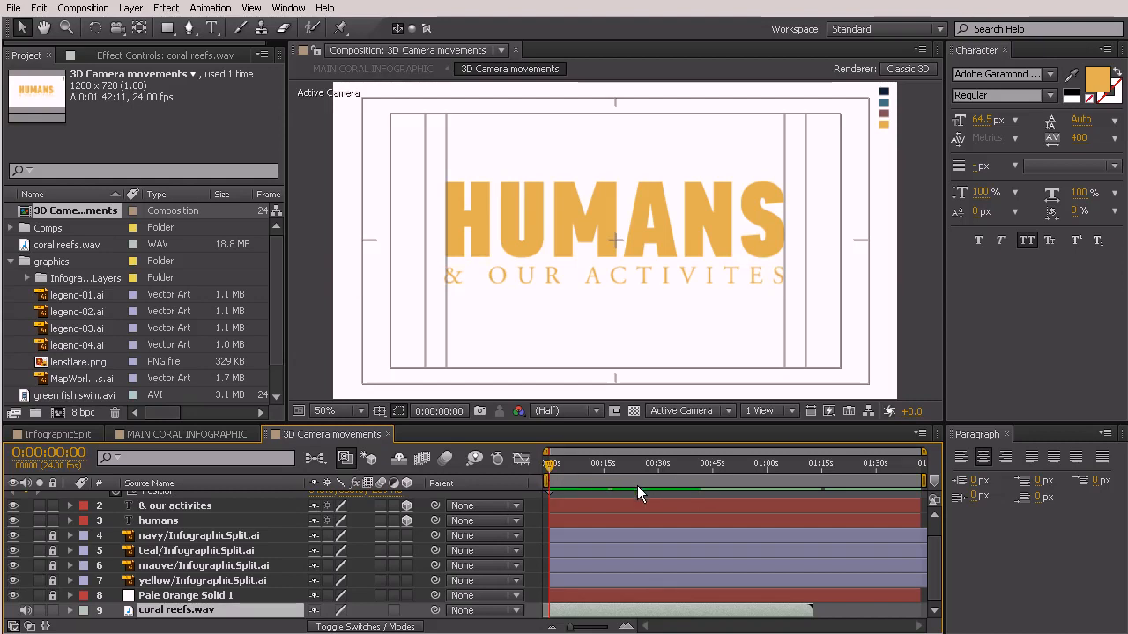
pyautogui.press('space')
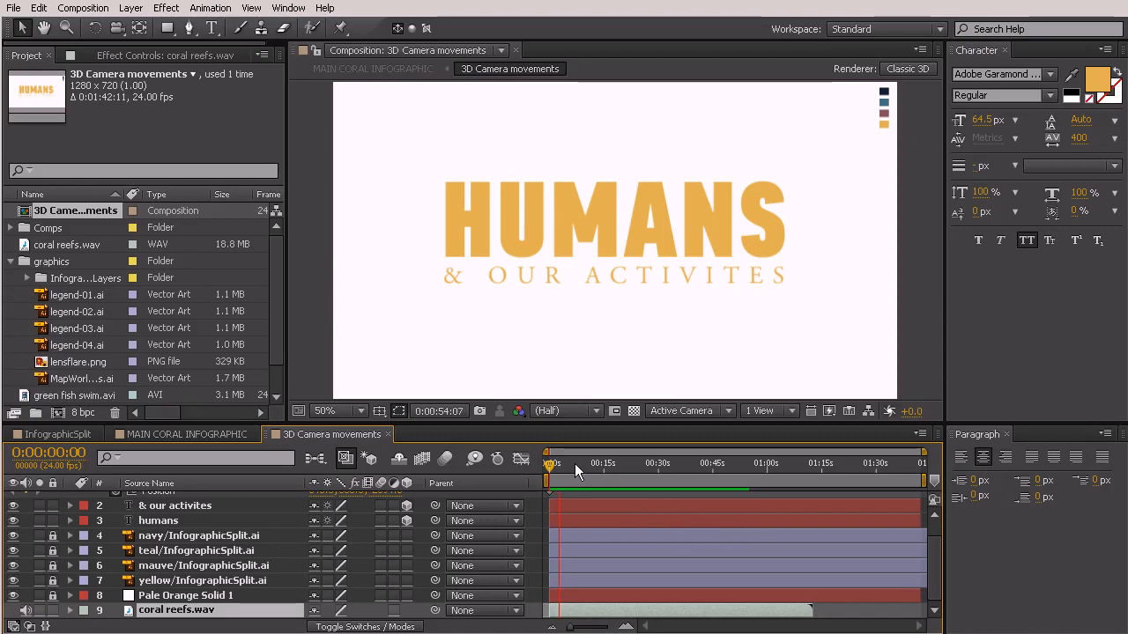
pyautogui.press('space')
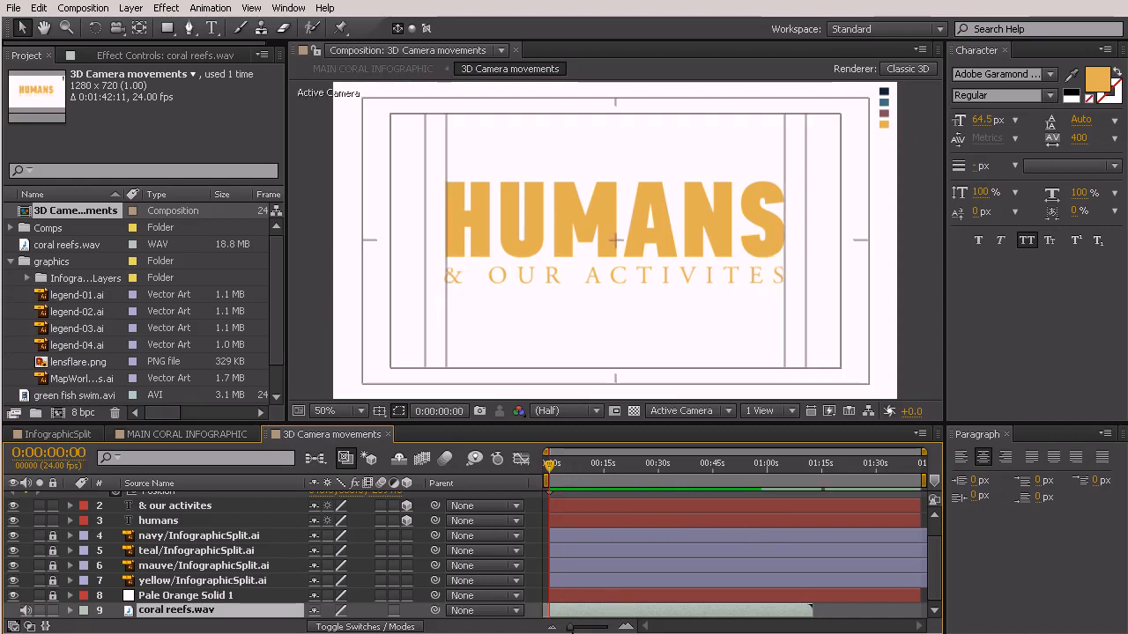
# Keyframe Camera 1's Z position at -1692.8 at 0:00:01:19 so the camera pushes in on the title
pyautogui.moveTo(571, 627); pyautogui.dragTo(594, 627)
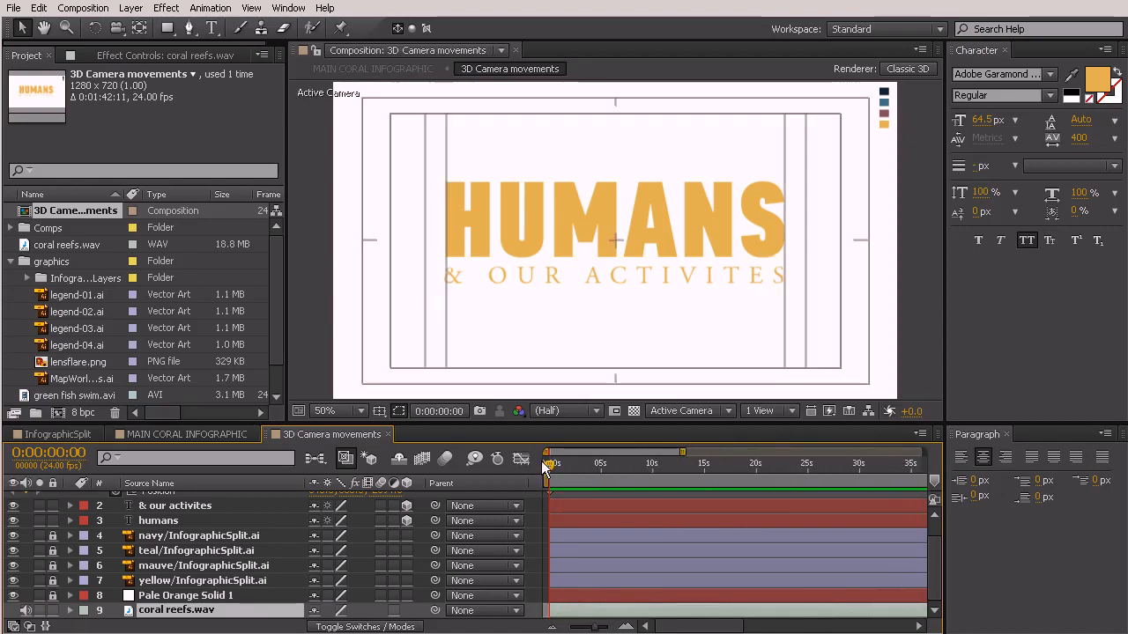
pyautogui.moveTo(545, 465); pyautogui.dragTo(568, 476)
pyautogui.scroll(1, 267, 532)
pyautogui.click(575, 499)
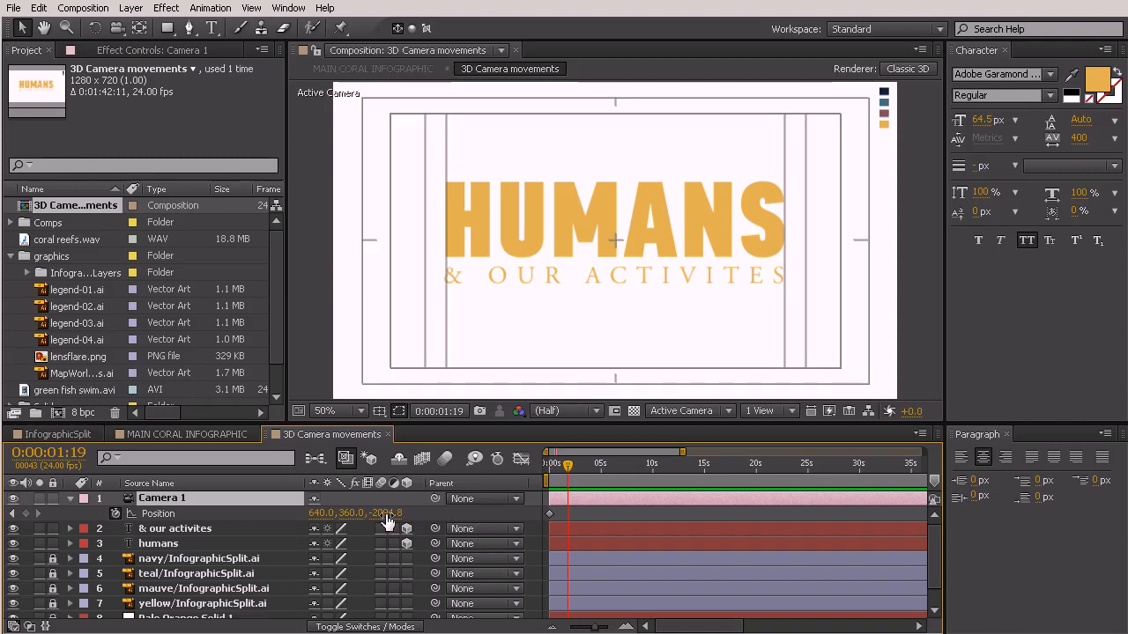
pyautogui.moveTo(388, 514); pyautogui.dragTo(718, 499)
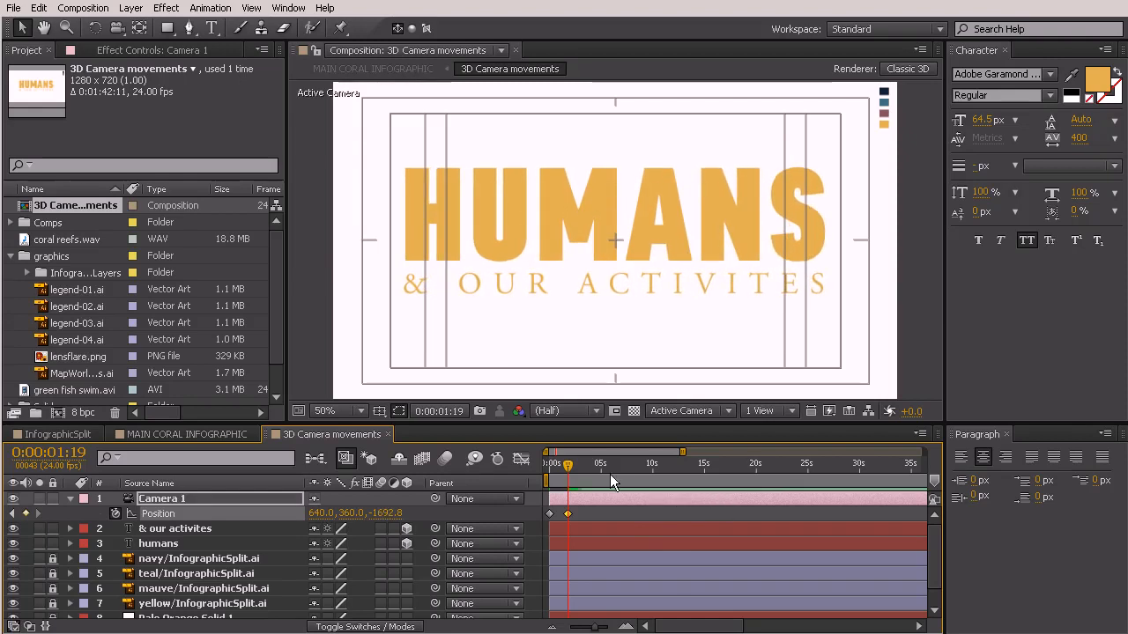
# Return to 0:00:00:00, reveal the opacity of both title text layers and place the humans layer above & our activites
pyautogui.moveTo(568, 480); pyautogui.dragTo(548, 481)
pyautogui.click(167, 529)
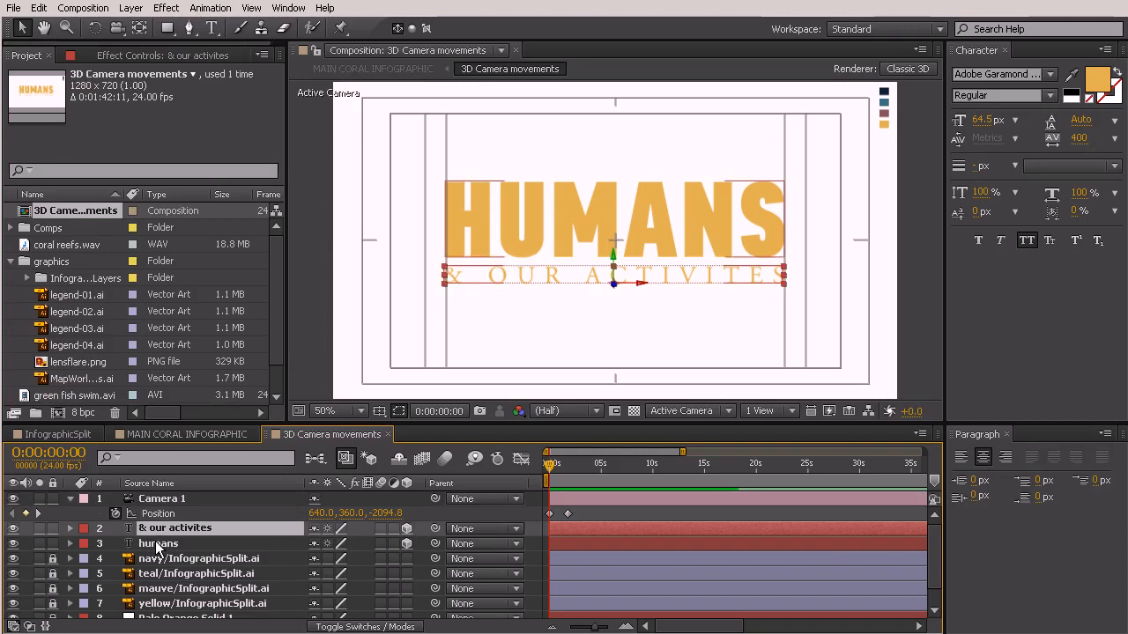
pyautogui.keyDown('shift'); pyautogui.click(158, 543); pyautogui.keyUp('shift')
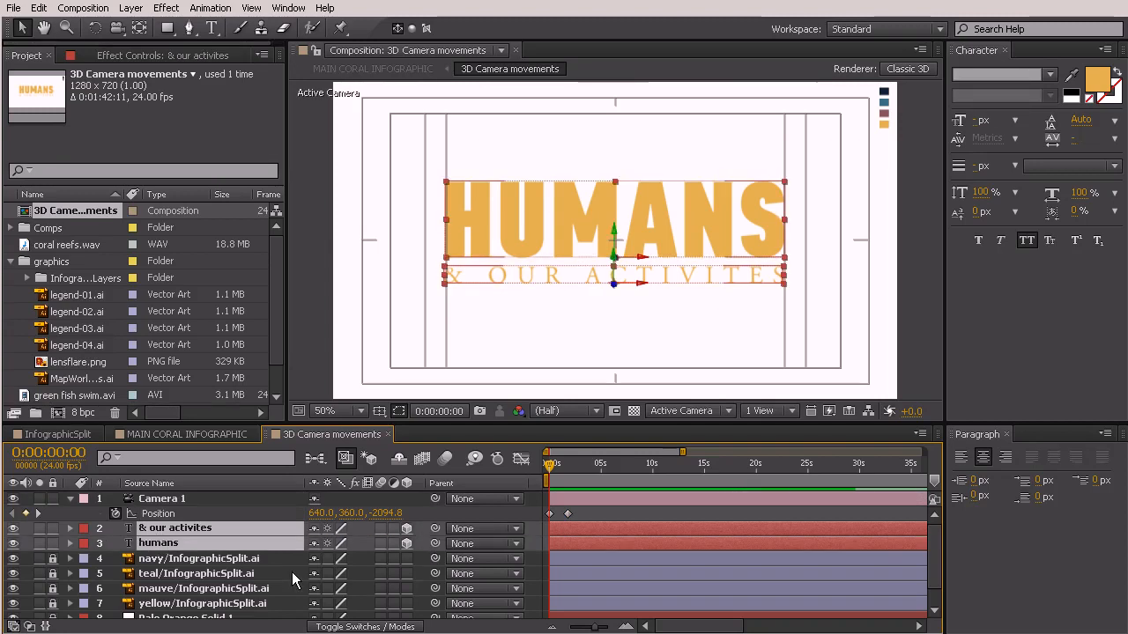
pyautogui.press('t')
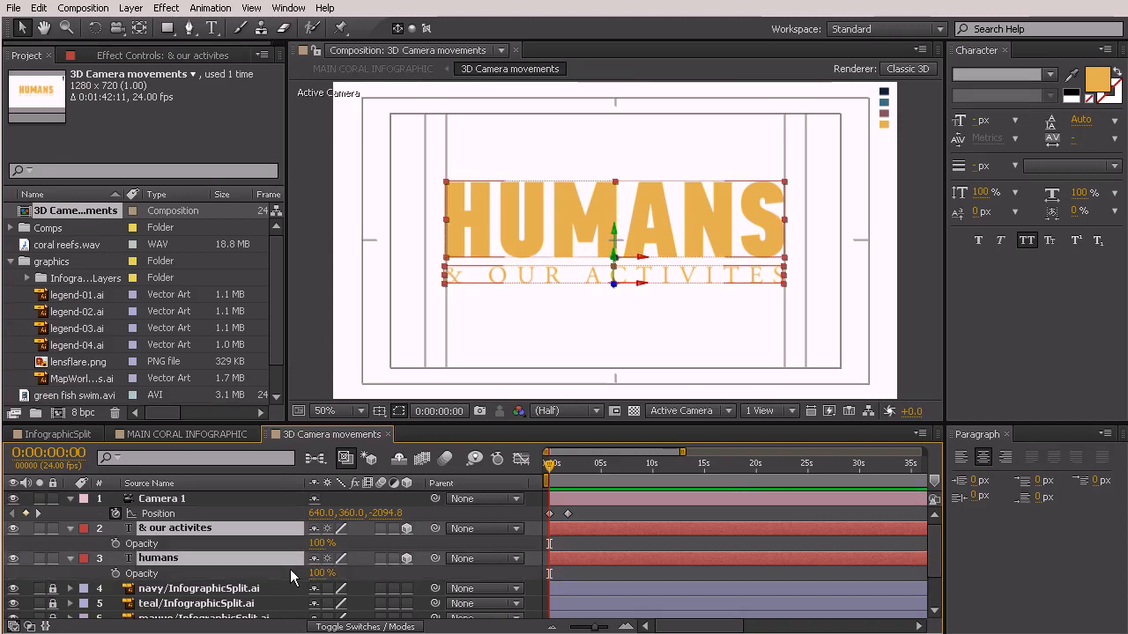
pyautogui.click(178, 574)
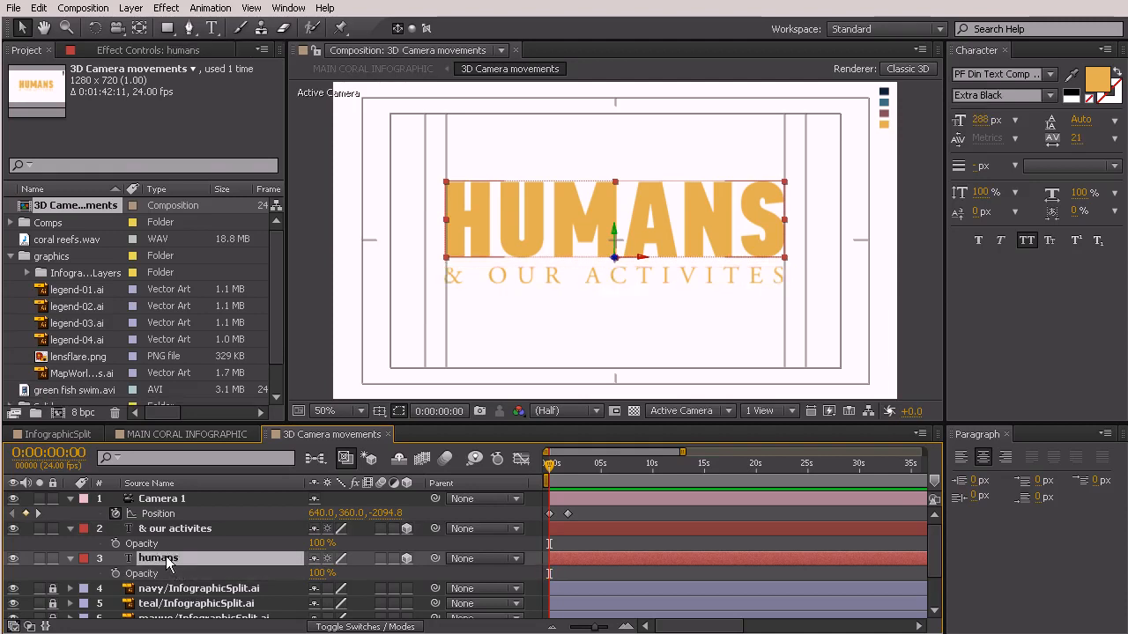
pyautogui.moveTo(167, 558); pyautogui.dragTo(176, 521)
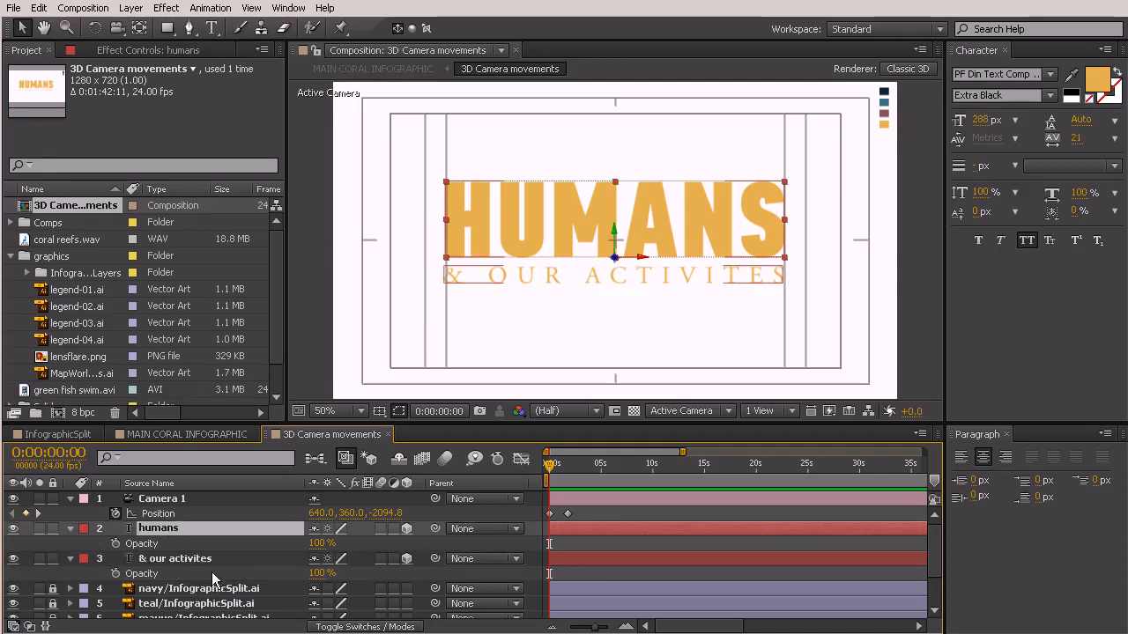
# Keyframe the opacity of the humans and & our activites layers from 0% at 0:00:00:00 to 100% at about 0:00:01:19
pyautogui.click(116, 544)
pyautogui.click(115, 573)
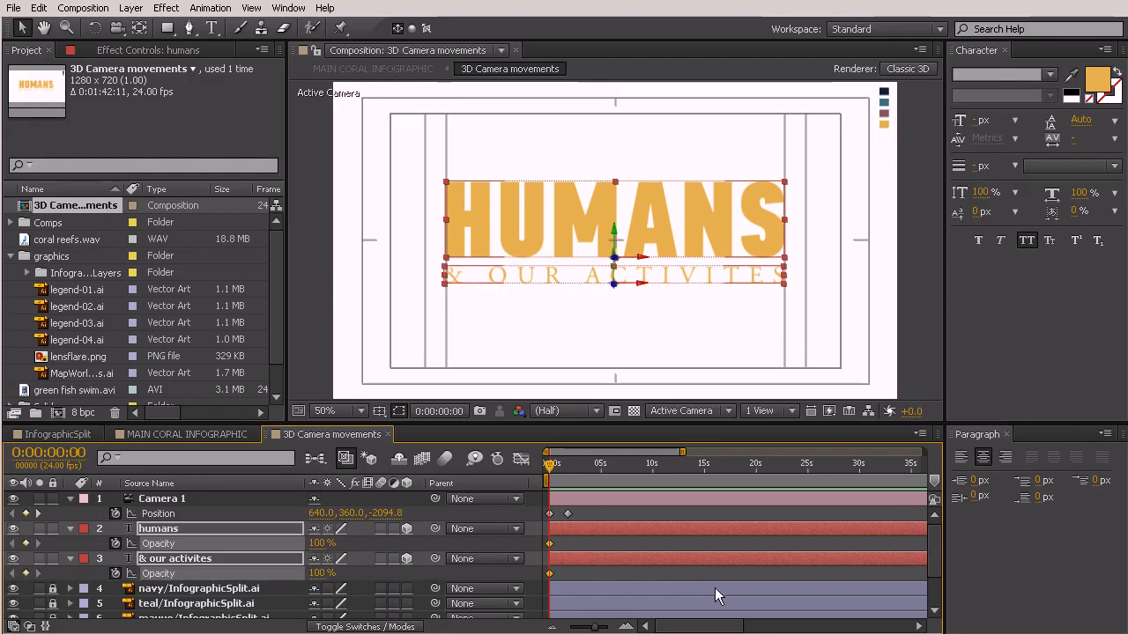
pyautogui.click(546, 541)
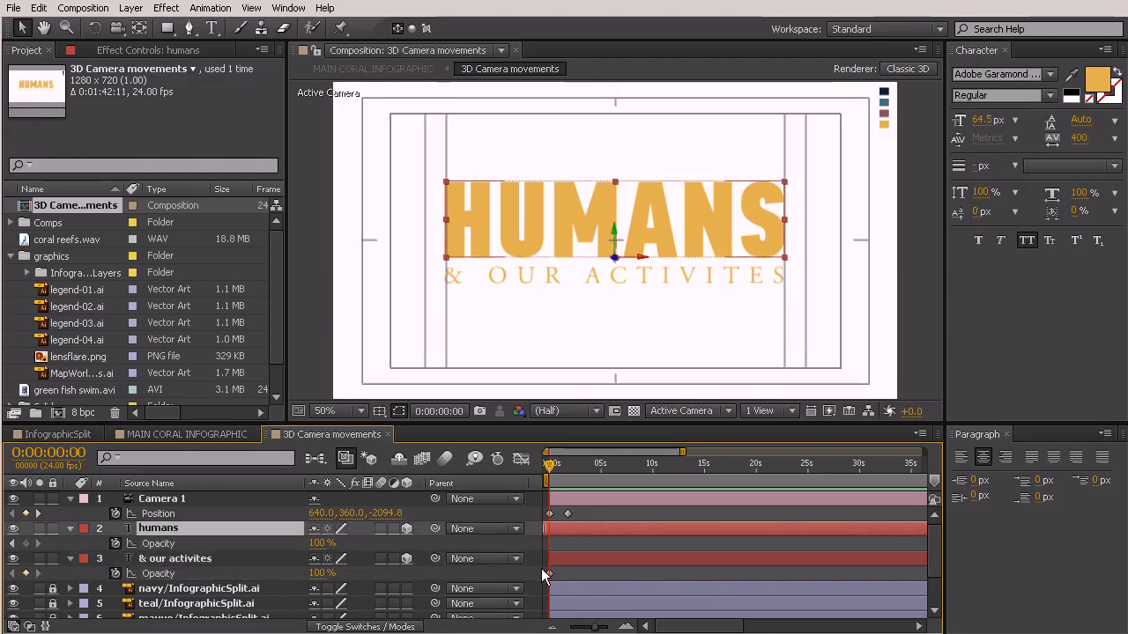
pyautogui.moveTo(563, 543)
pyautogui.mouseDown()
pyautogui.moveTo(537, 577)
pyautogui.moveTo(556, 546)
pyautogui.moveTo(567, 551)
pyautogui.mouseUp()
pyautogui.click(322, 543)
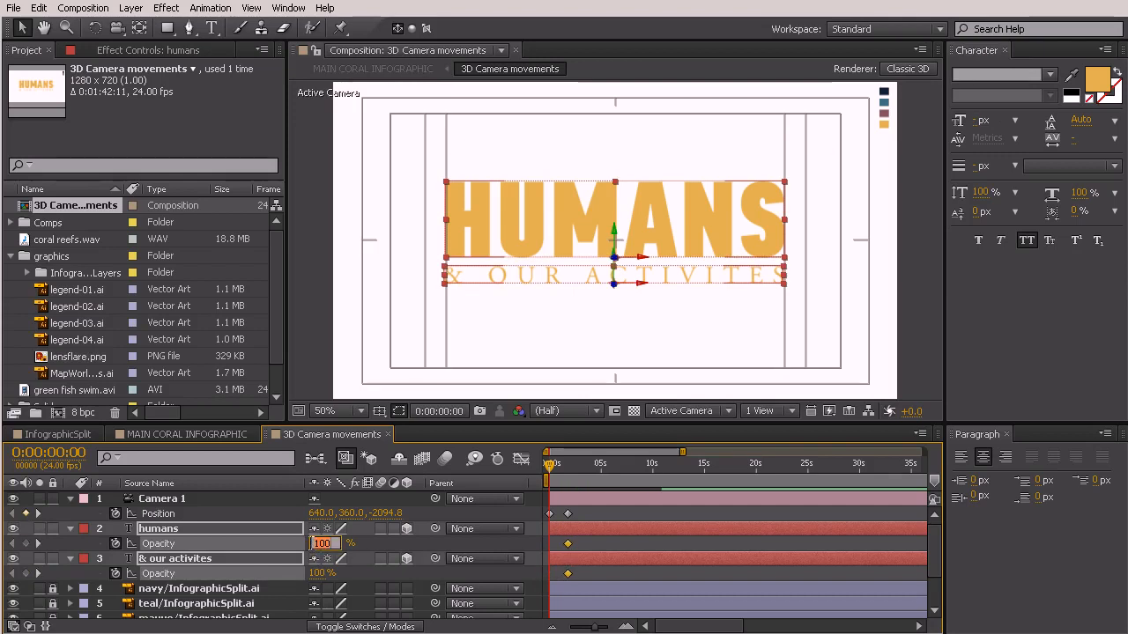
pyautogui.write('0')
pyautogui.press('Return')
pyautogui.click(645, 539)
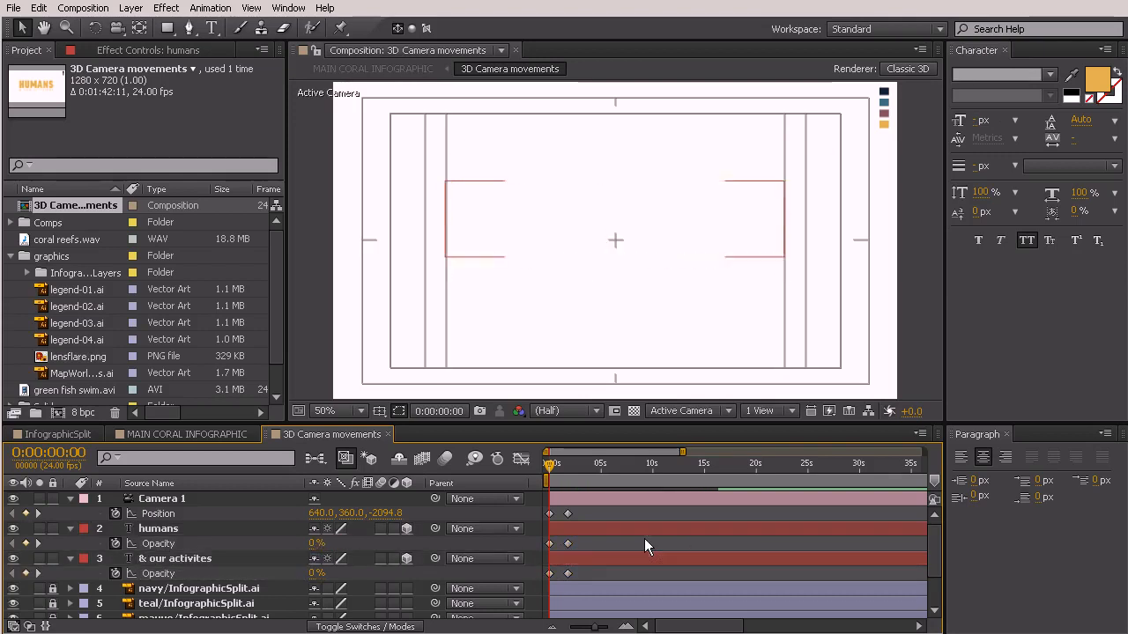
# Slide the & our activites layer slightly later and move Camera 1's second position keyframe earlier to 0:00:01:09
pyautogui.moveTo(574, 555); pyautogui.dragTo(581, 558)
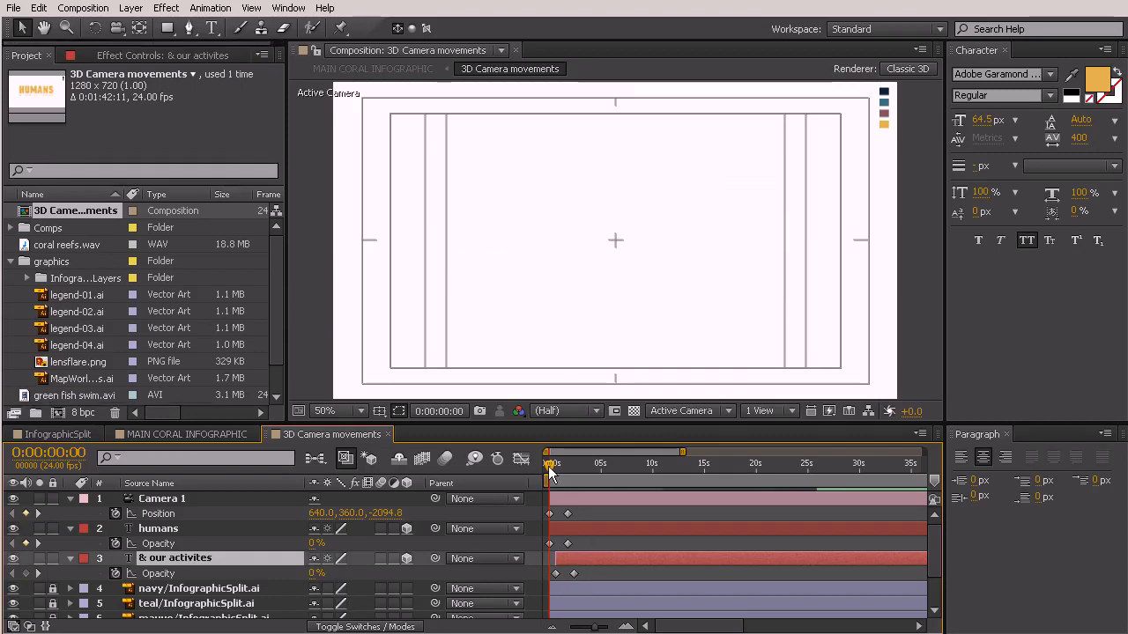
pyautogui.moveTo(550, 470); pyautogui.dragTo(567, 518)
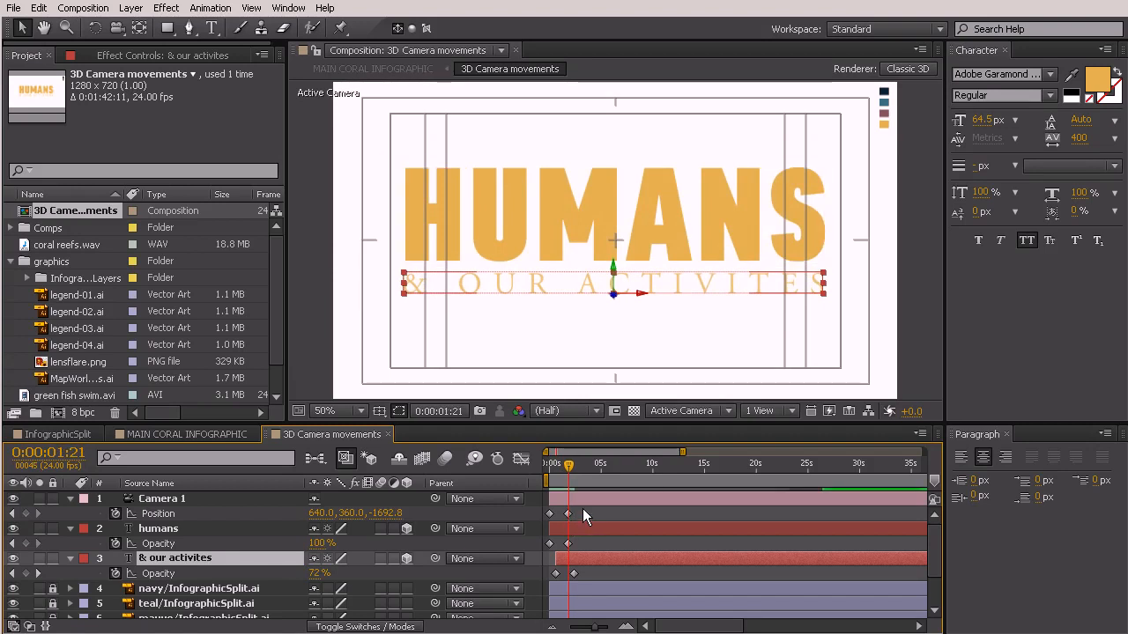
pyautogui.click(568, 512)
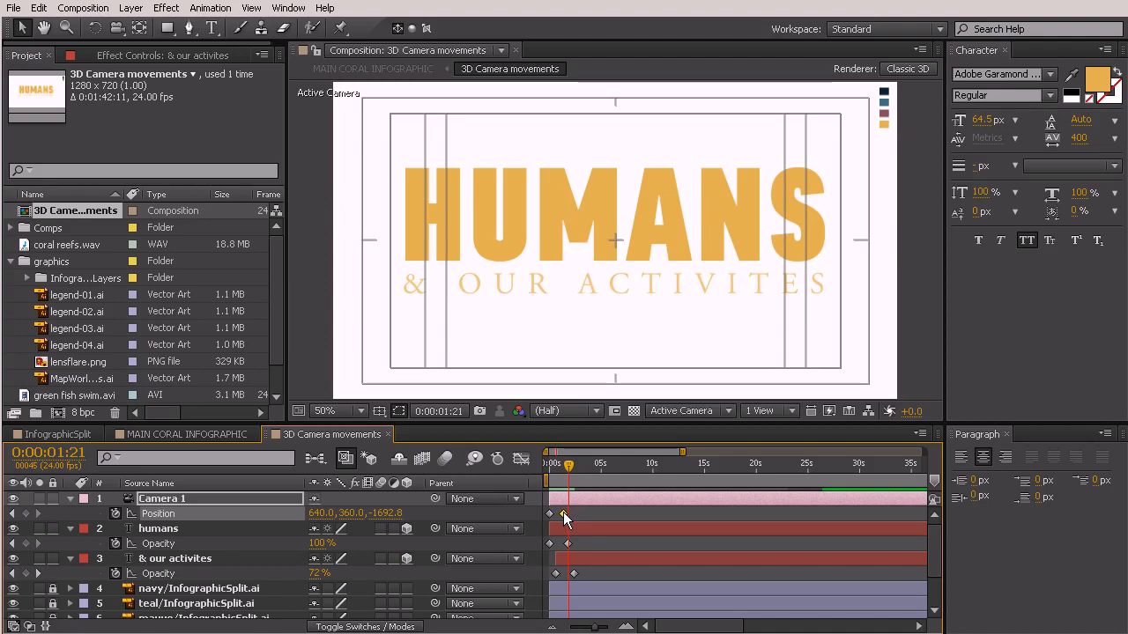
pyautogui.click(544, 466)
pyautogui.press('space')
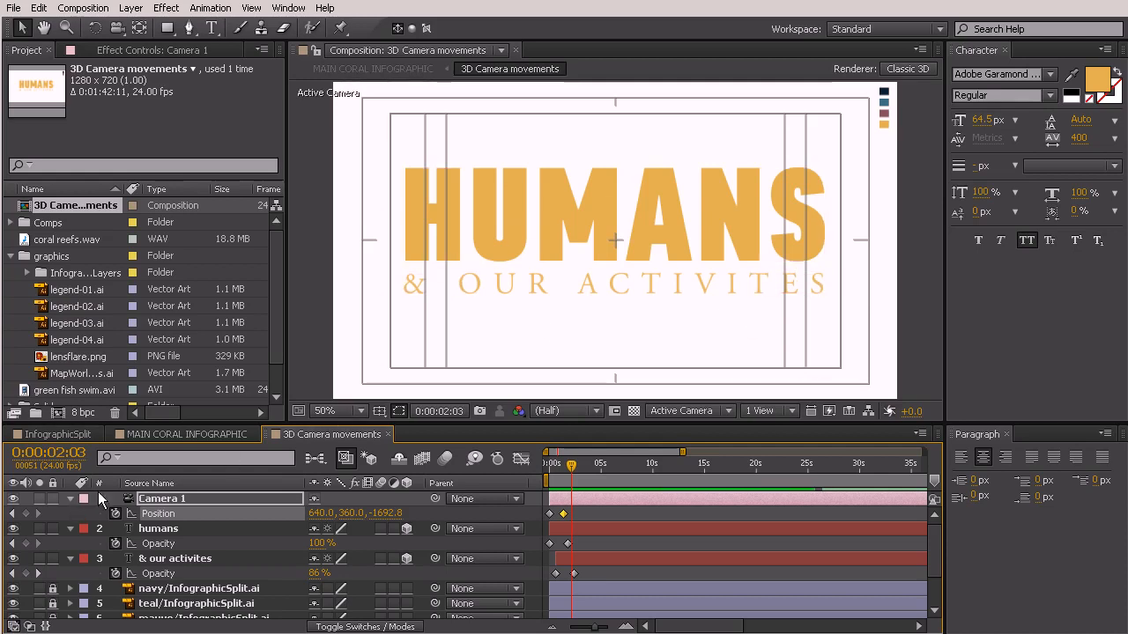
# Keyframe Camera 1's orientation at 0:00:02:03 and set its Z orientation to 90° at 0:00:02:13
pyautogui.click(152, 500)
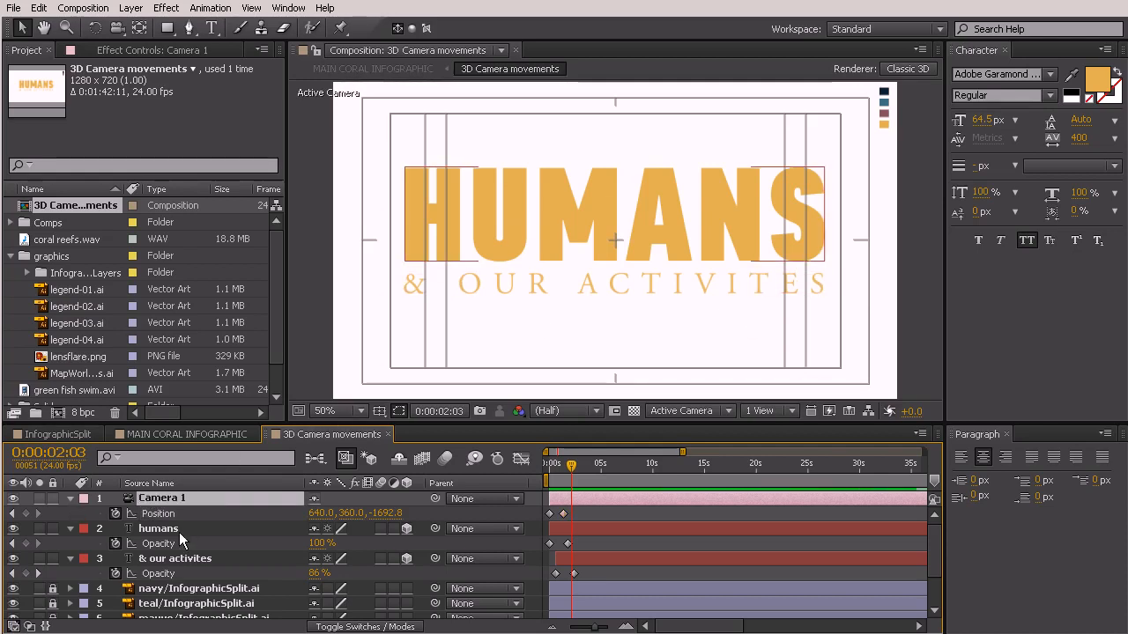
pyautogui.hotkey('shift', 'r')
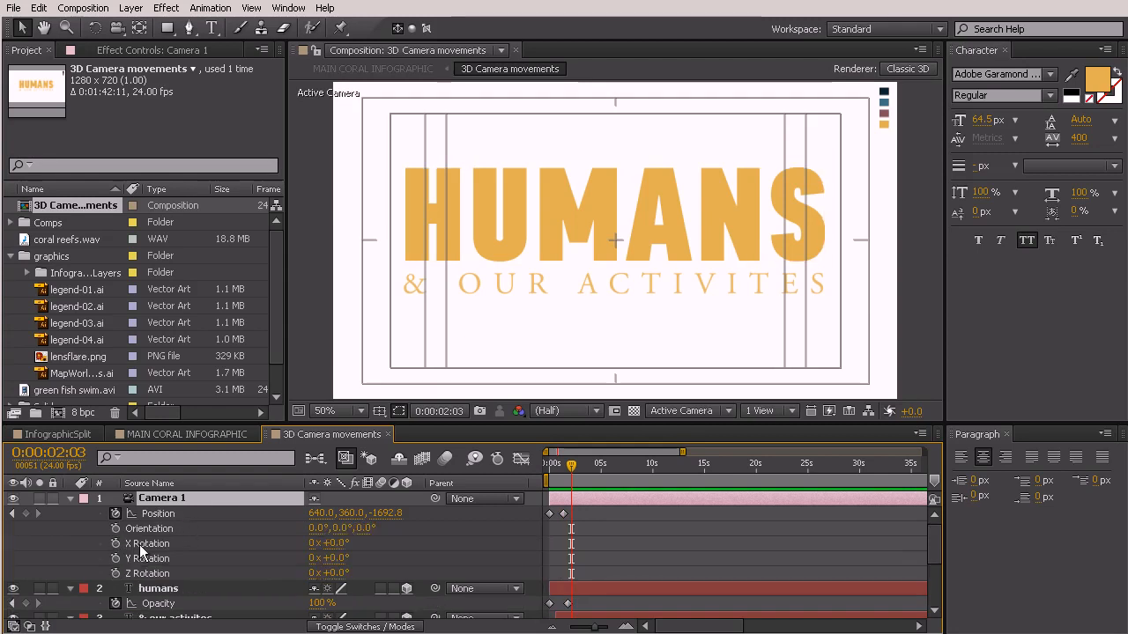
pyautogui.click(115, 529)
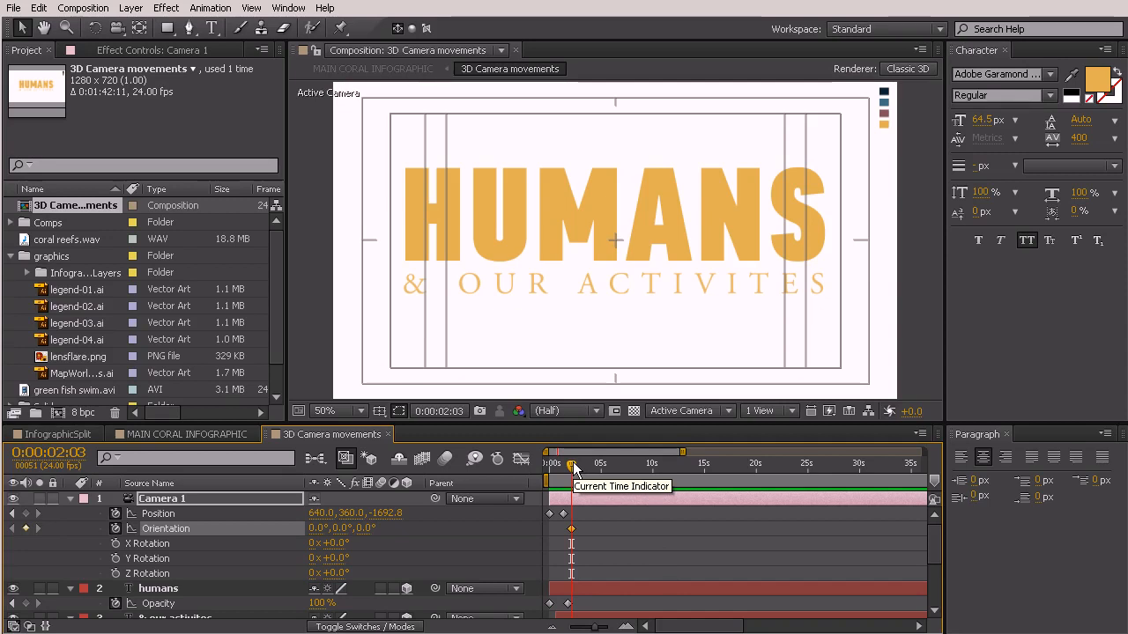
pyautogui.moveTo(573, 463); pyautogui.dragTo(576, 464)
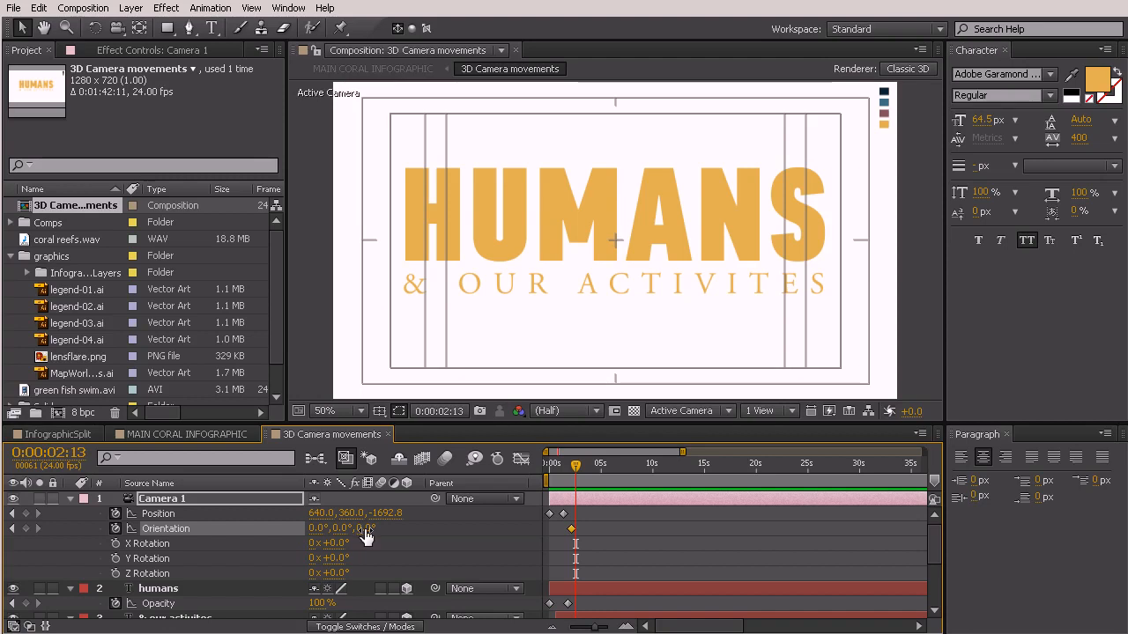
pyautogui.moveTo(365, 538); pyautogui.dragTo(449, 533)
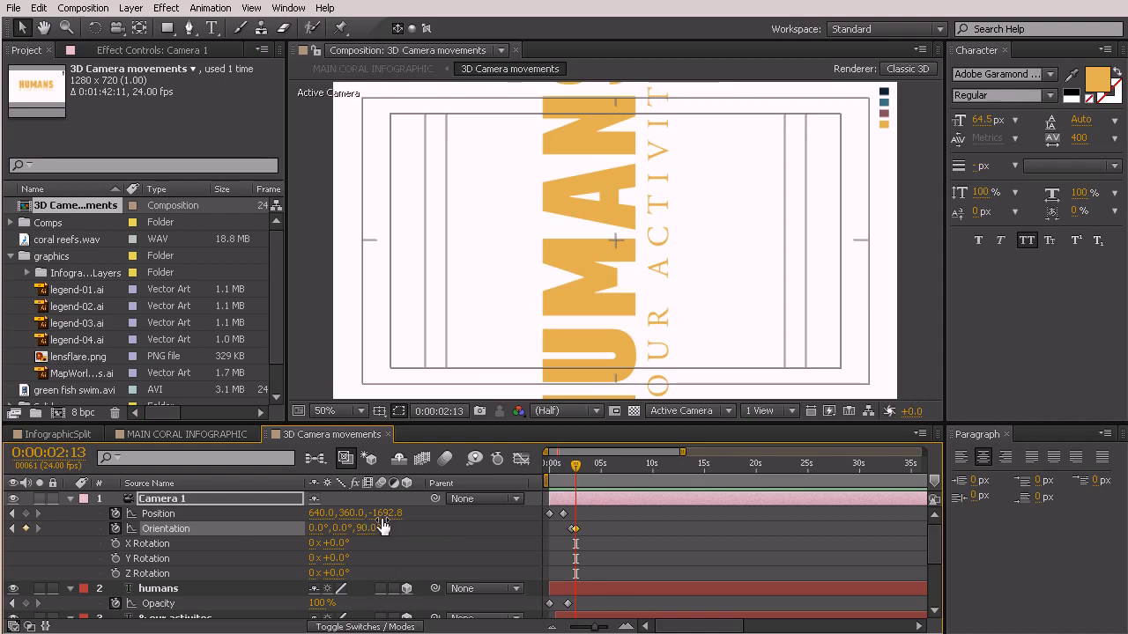
# Set Camera 1's position to 820.0, 686.0, -1692.8 at 0:00:02:13 so the rotated title sits along one edge of the frame
pyautogui.moveTo(336, 513); pyautogui.dragTo(701, 510)
pyautogui.moveTo(314, 513); pyautogui.dragTo(426, 498)
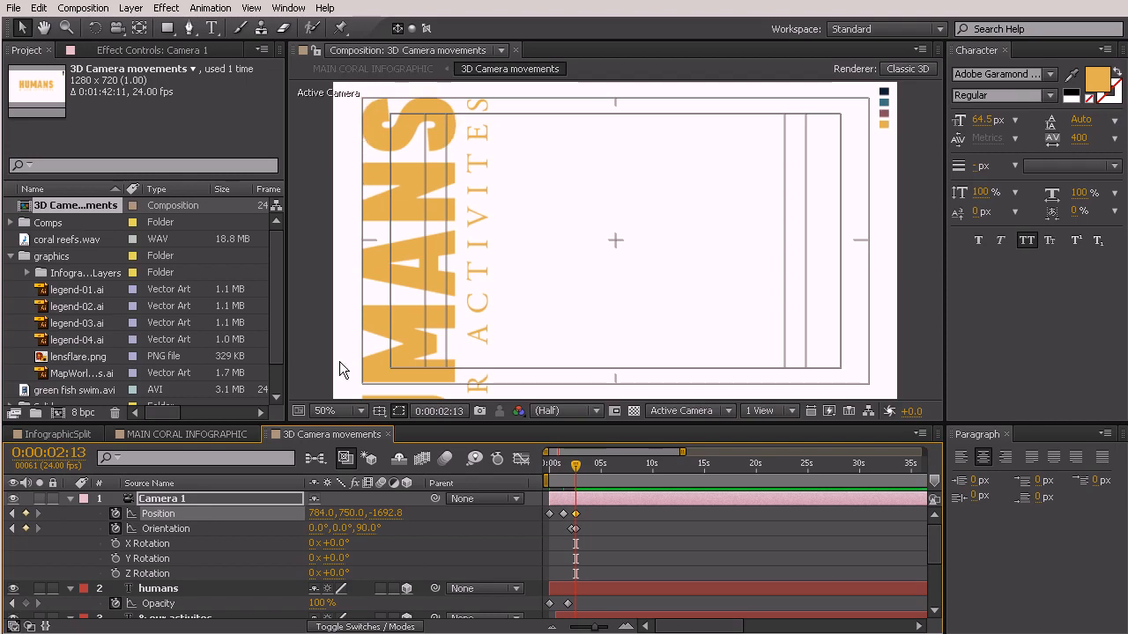
pyautogui.moveTo(329, 518); pyautogui.dragTo(349, 513)
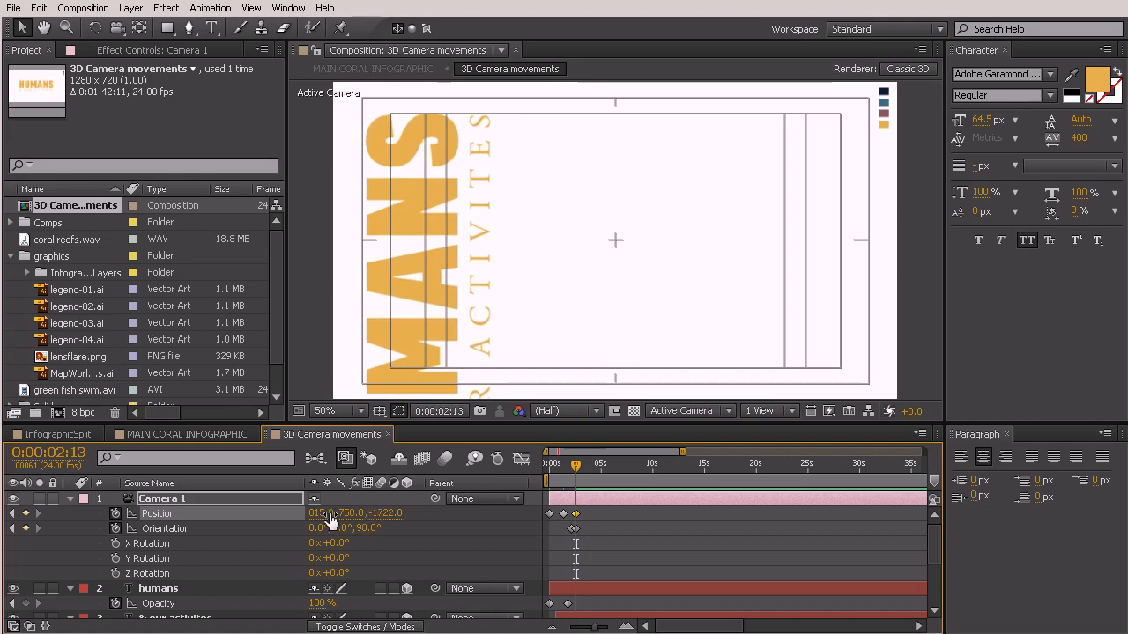
pyautogui.moveTo(315, 513)
pyautogui.mouseDown()
pyautogui.moveTo(361, 514)
pyautogui.moveTo(299, 512)
pyautogui.mouseUp()
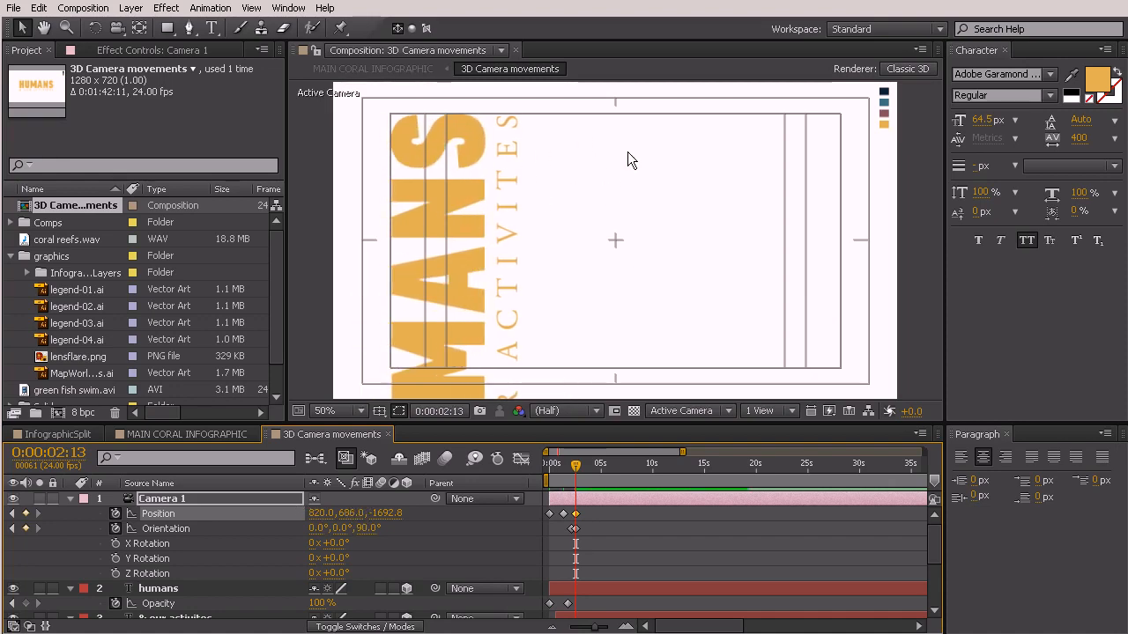
pyautogui.click(631, 316)
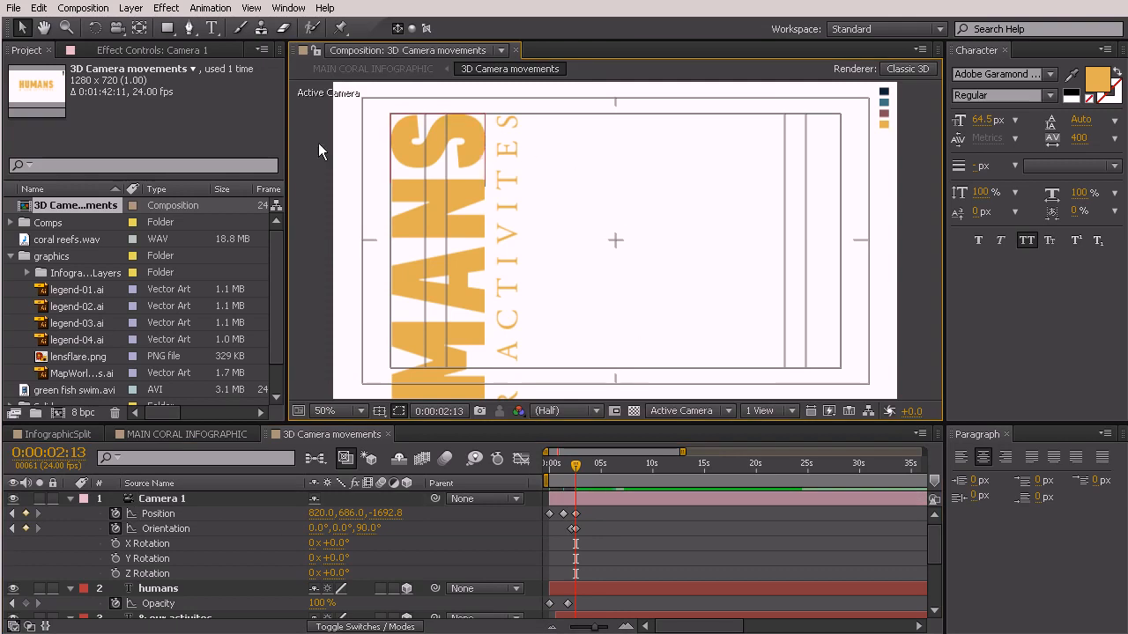
# Set the spatial interpolation of all three Camera 1 position keyframes to Linear
pyautogui.moveTo(576, 465); pyautogui.dragTo(581, 513)
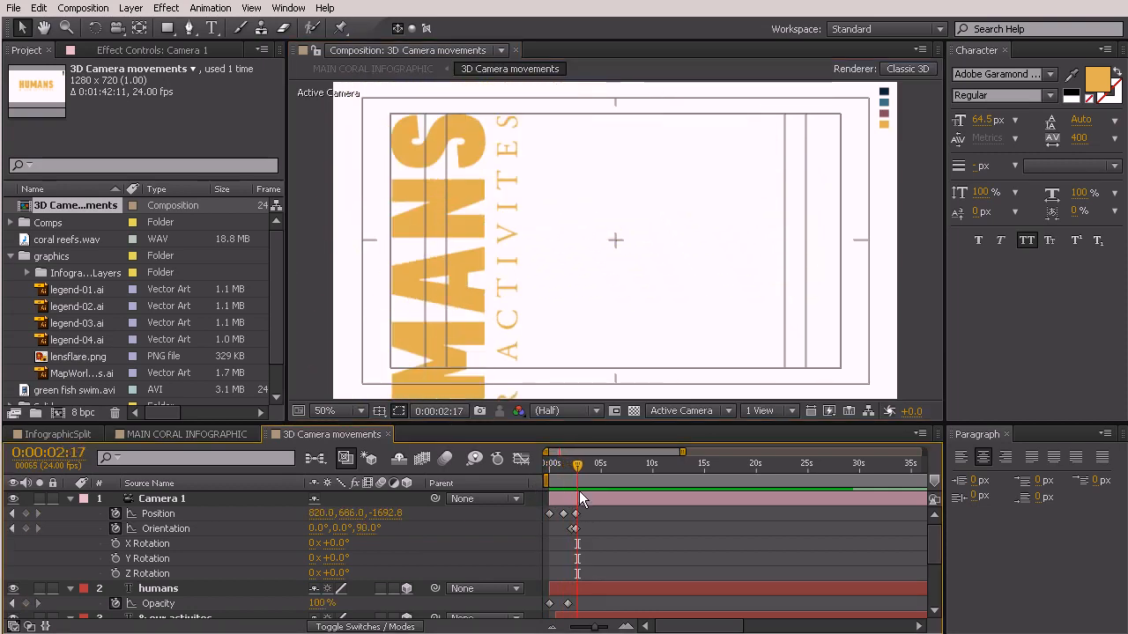
pyautogui.moveTo(596, 627); pyautogui.dragTo(603, 628)
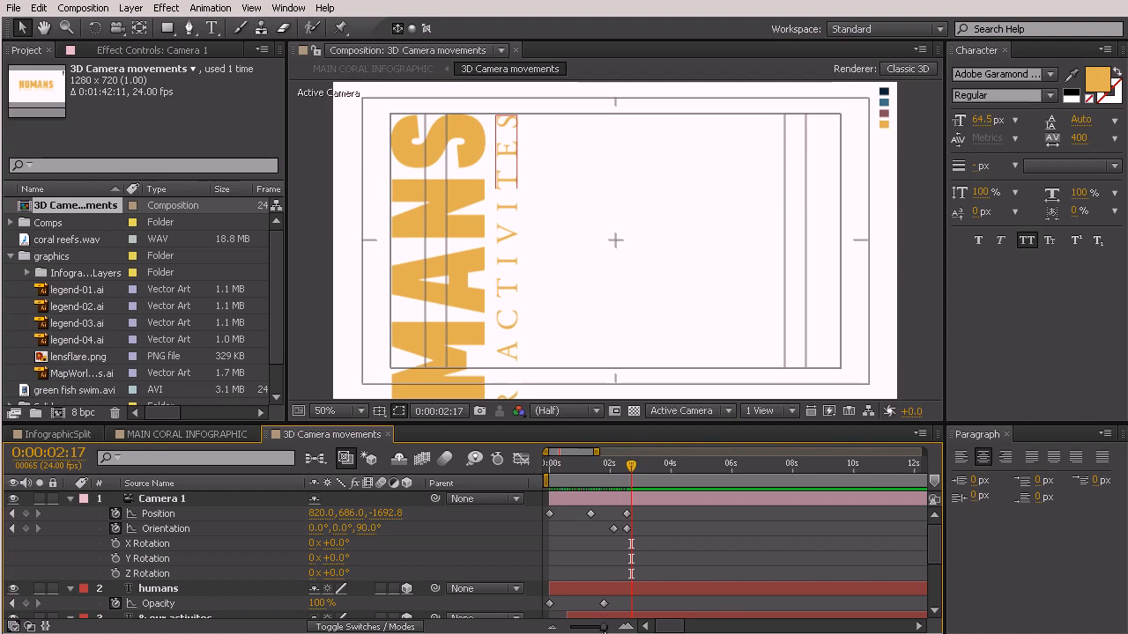
pyautogui.moveTo(559, 466); pyautogui.dragTo(590, 533)
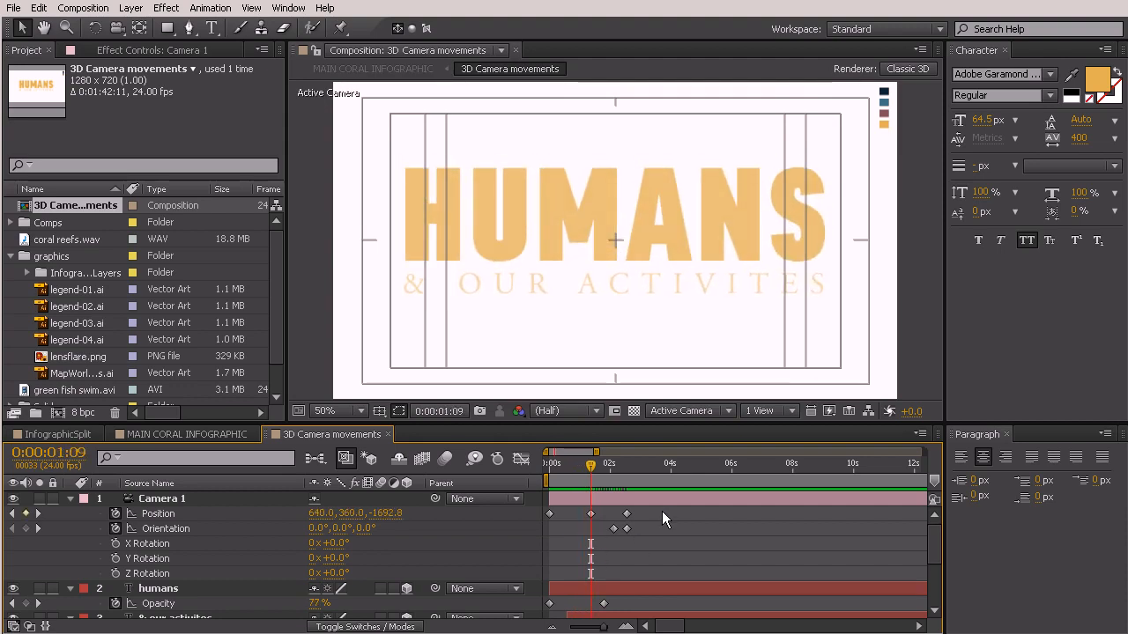
pyautogui.moveTo(653, 511); pyautogui.dragTo(534, 519)
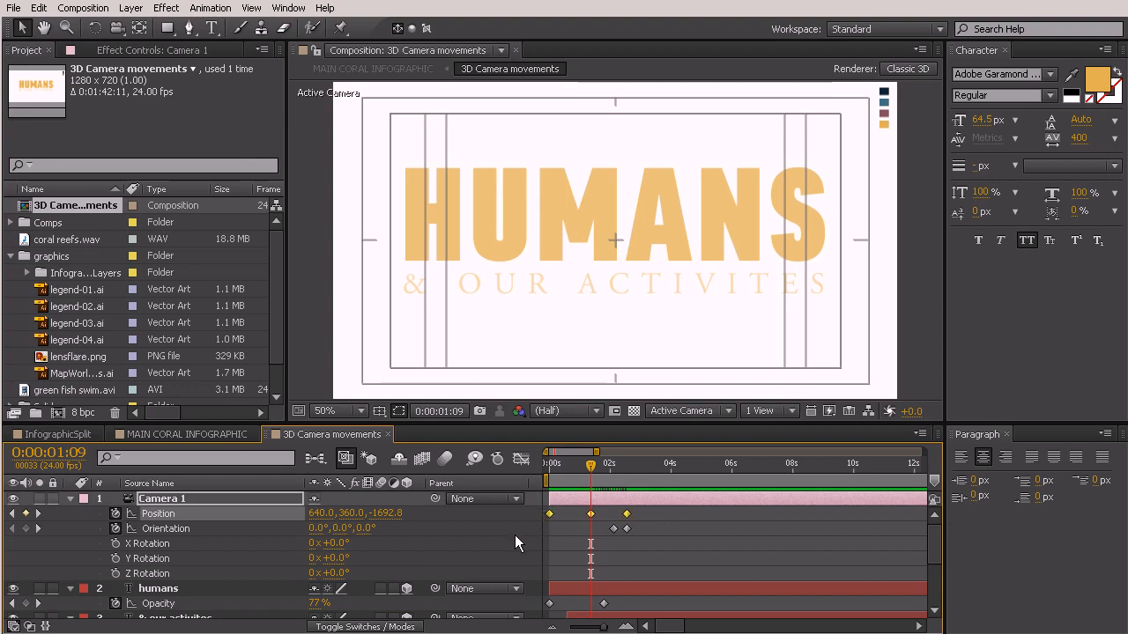
pyautogui.click(211, 8)
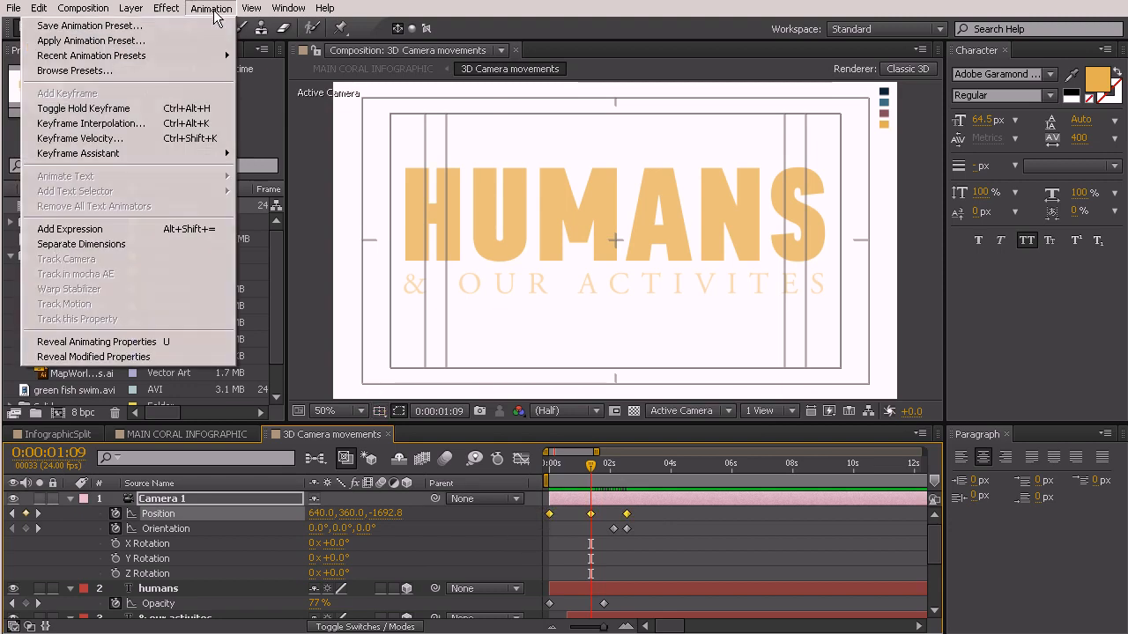
pyautogui.click(93, 125)
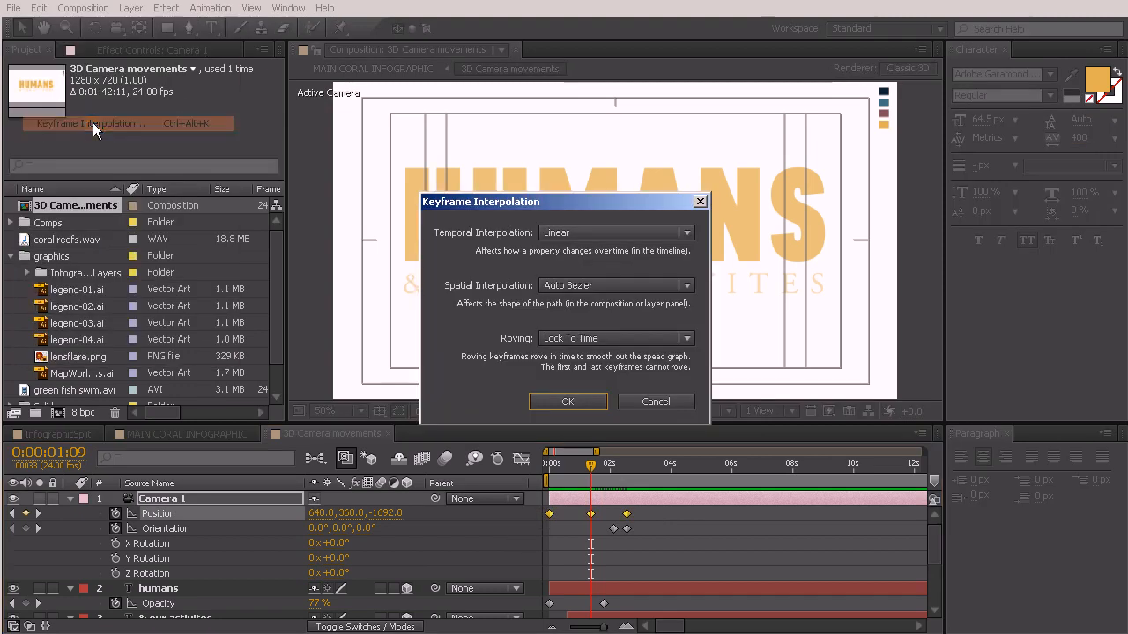
pyautogui.click(586, 284)
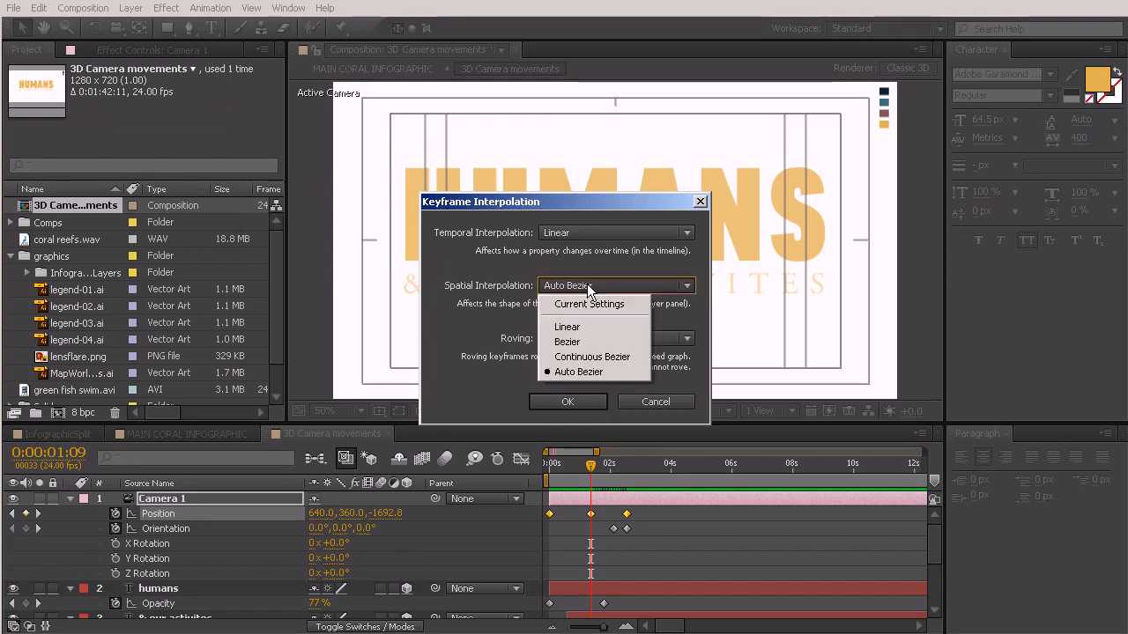
pyautogui.click(560, 328)
pyautogui.click(567, 401)
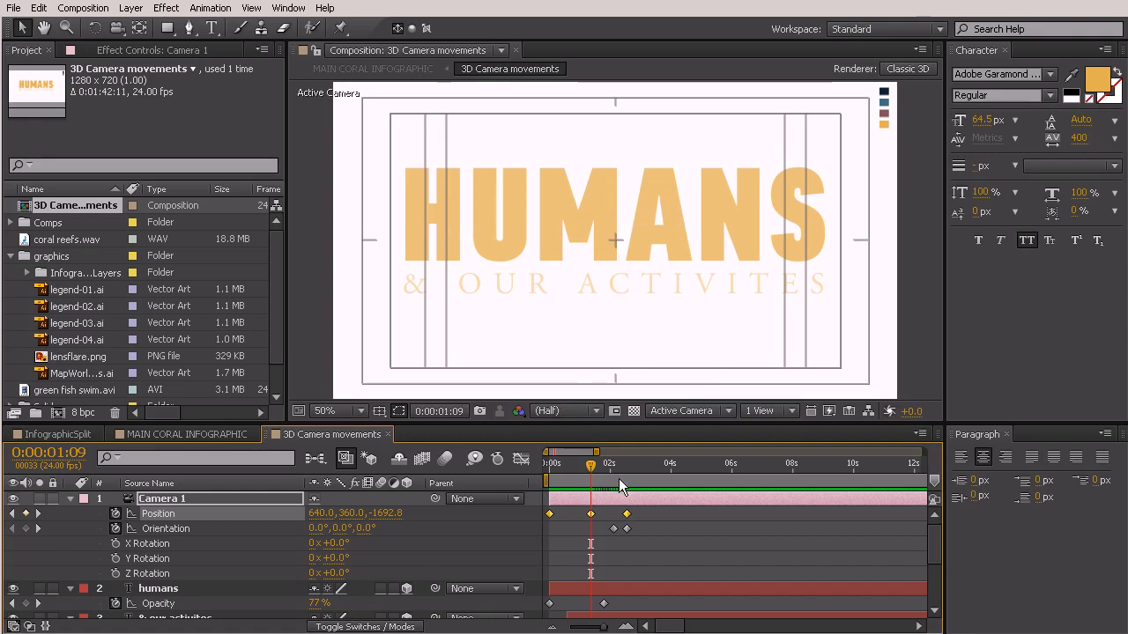
# Move Camera 1's orientation keyframes earlier to start at 0:00:01:09, and pull its last position keyframe back to about 0:00:01:19
pyautogui.click(577, 482)
pyautogui.moveTo(573, 467); pyautogui.dragTo(609, 528)
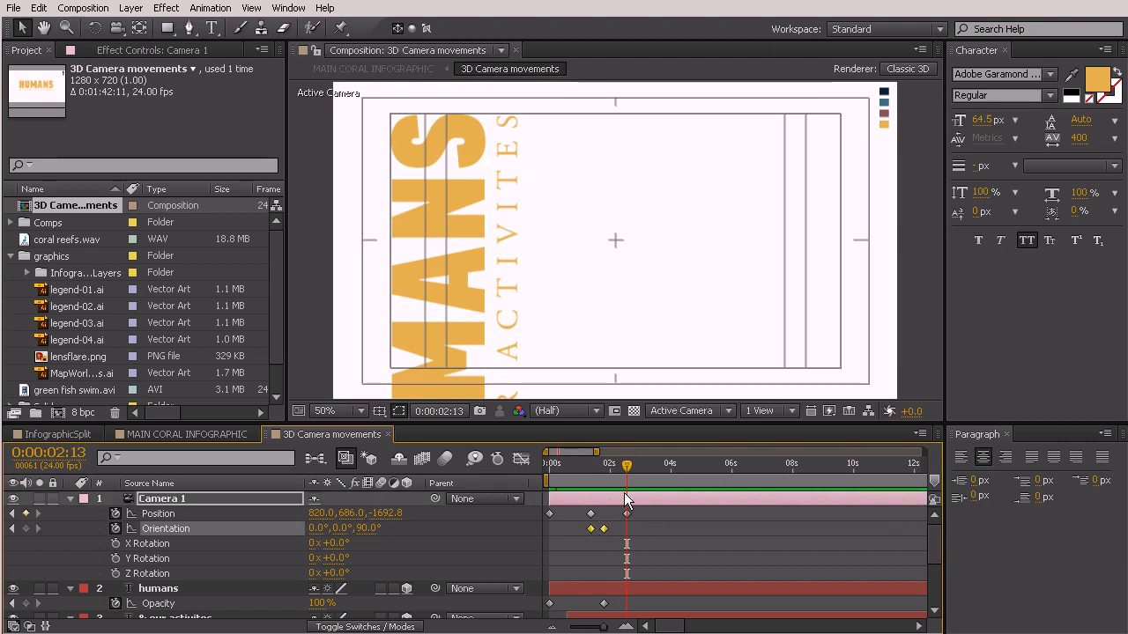
pyautogui.moveTo(627, 512); pyautogui.dragTo(616, 515)
pyautogui.moveTo(554, 469); pyautogui.dragTo(578, 536)
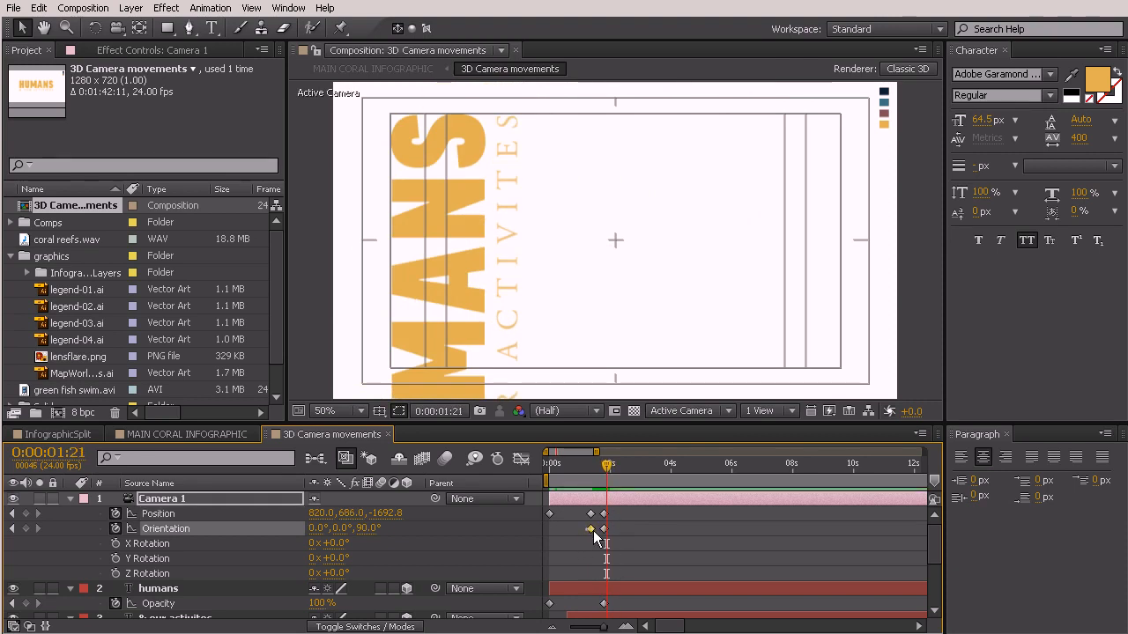
# Shift Camera 1's two orientation keyframes and last two position keyframes to run from 0:00:01:15 to about 0:00:02:01
pyautogui.moveTo(589, 529); pyautogui.dragTo(596, 529)
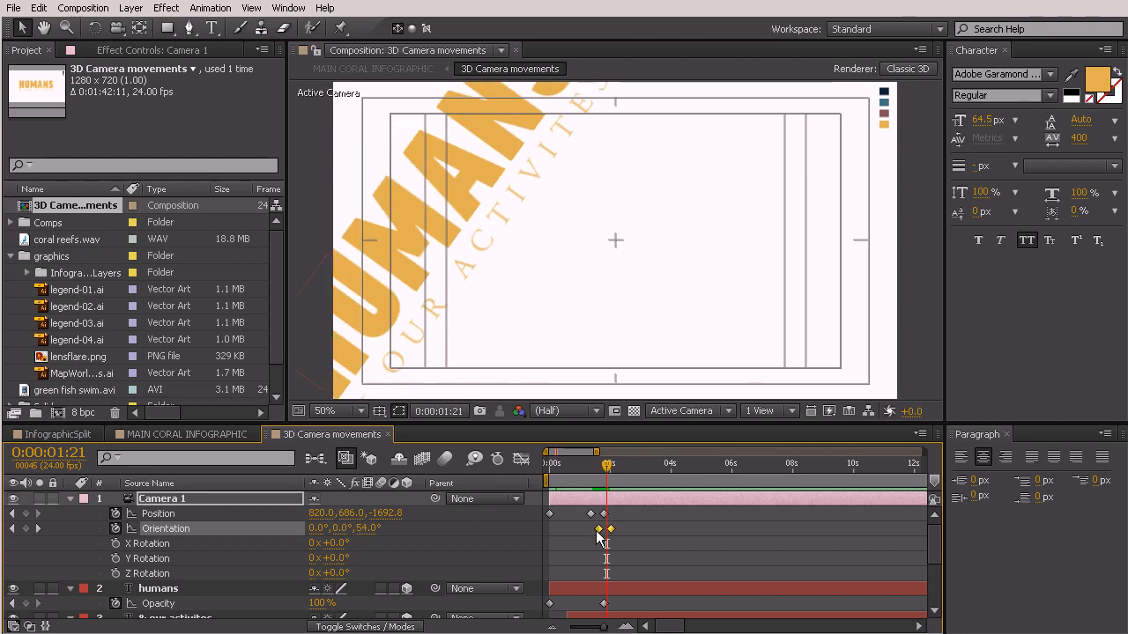
pyautogui.moveTo(577, 480); pyautogui.dragTo(597, 536)
pyautogui.moveTo(587, 472); pyautogui.dragTo(596, 470)
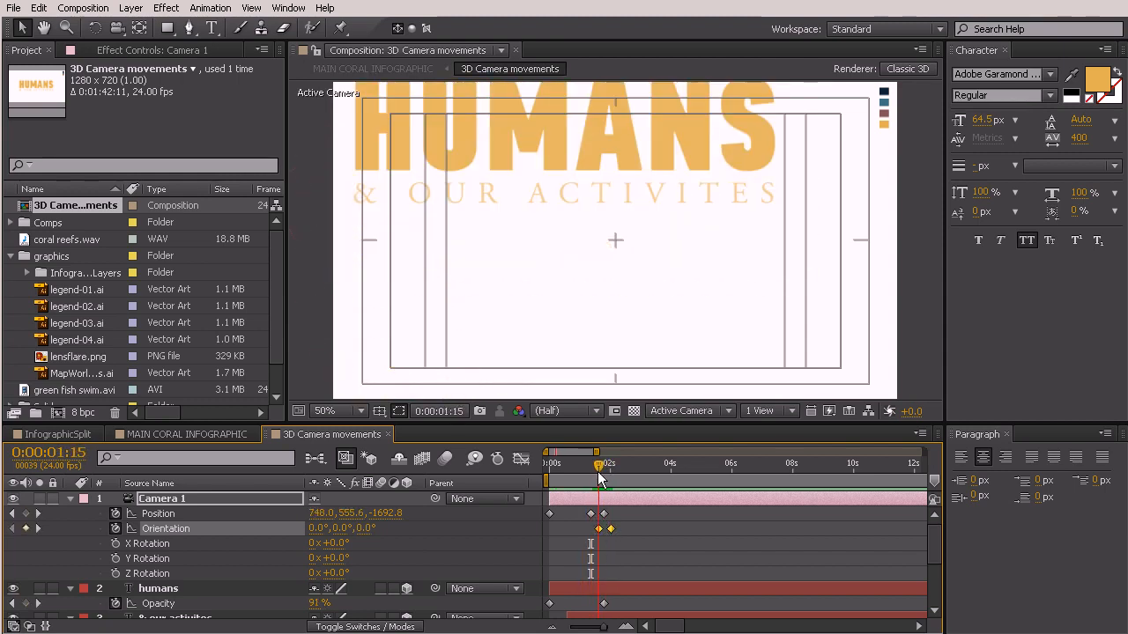
pyautogui.moveTo(620, 507); pyautogui.dragTo(603, 522)
# At 0:00:02:17, add a text layer reading "are actually" in the empty area beside the rotated title
pyautogui.moveTo(583, 461); pyautogui.dragTo(631, 524)
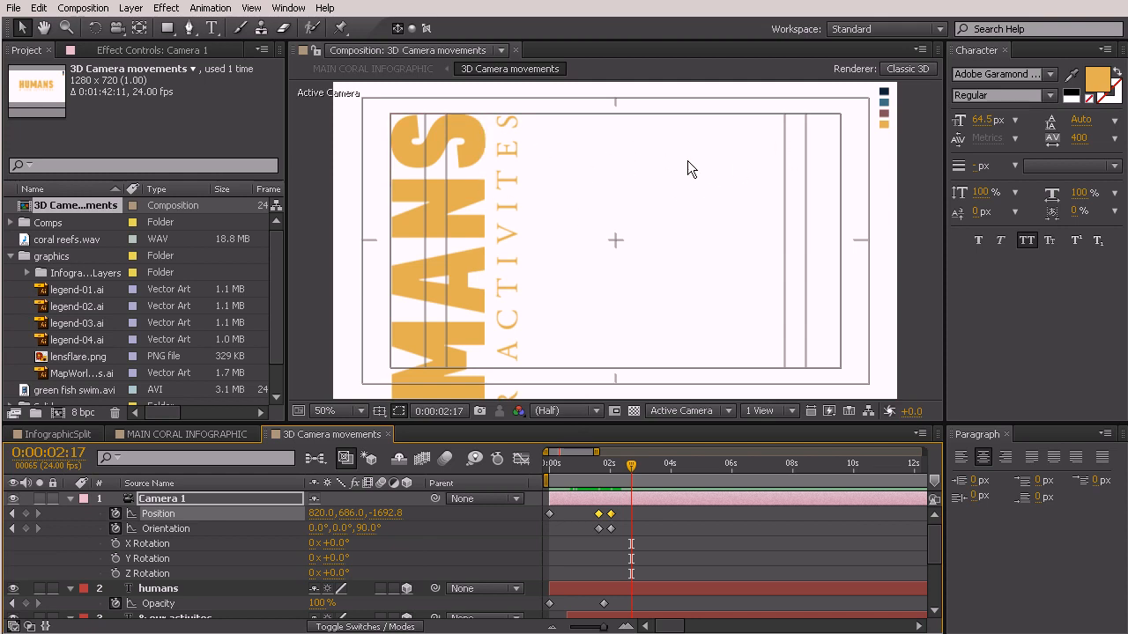
pyautogui.click(211, 27)
pyautogui.click(577, 151)
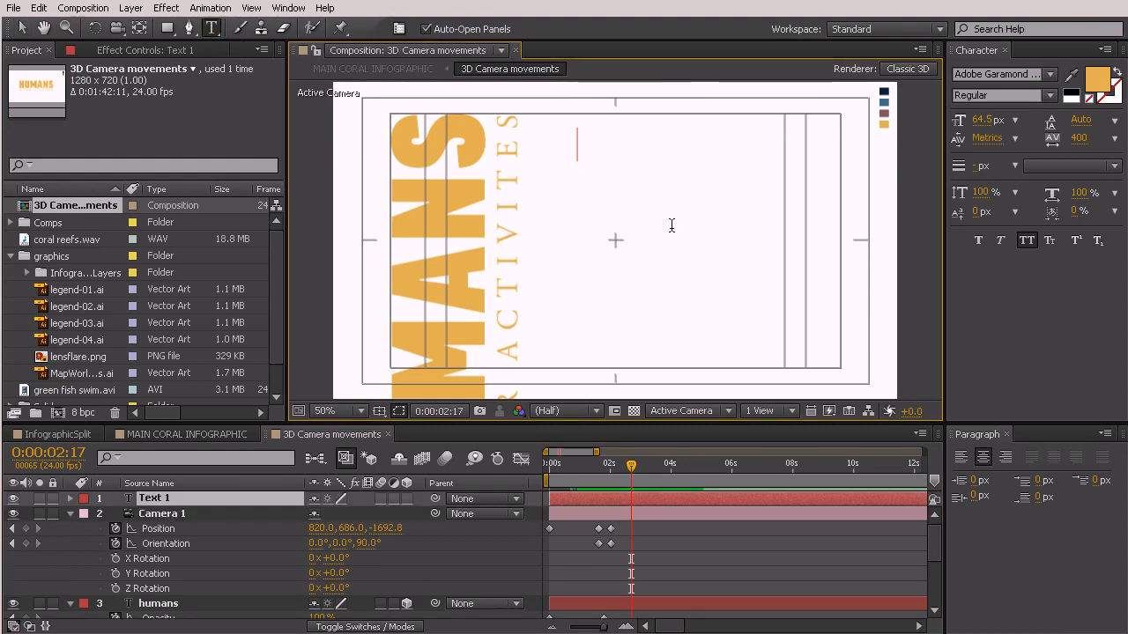
pyautogui.write('ARE A')
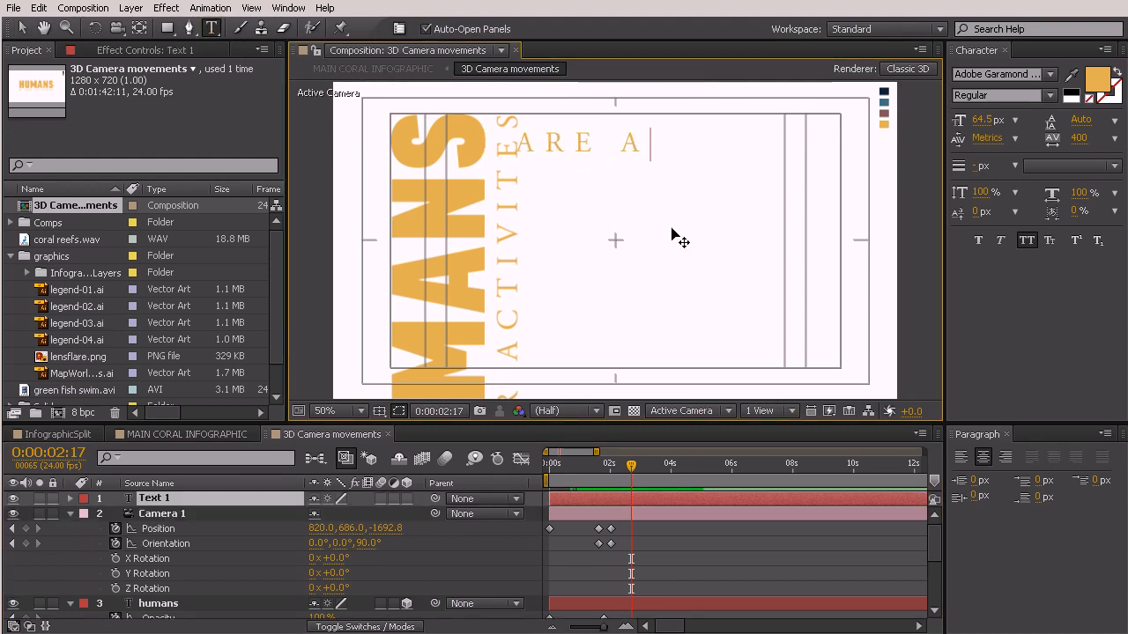
pyautogui.write('CTUALLY')
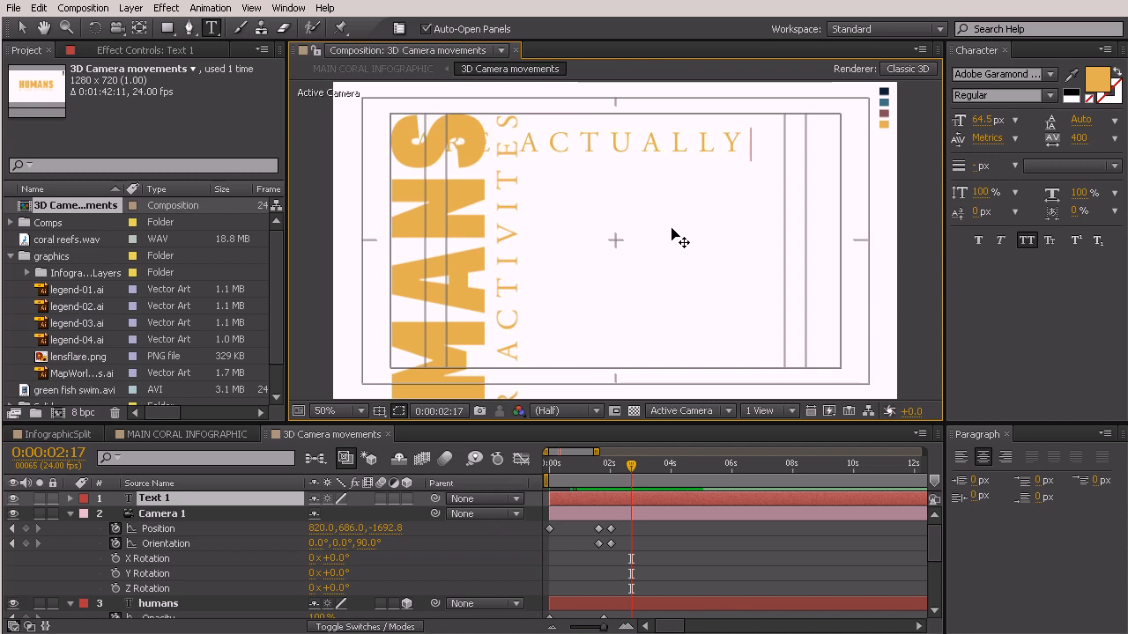
# Turn off All Caps for the new text and set its tracking to 0
pyautogui.hotkey('ctrl', 'a')
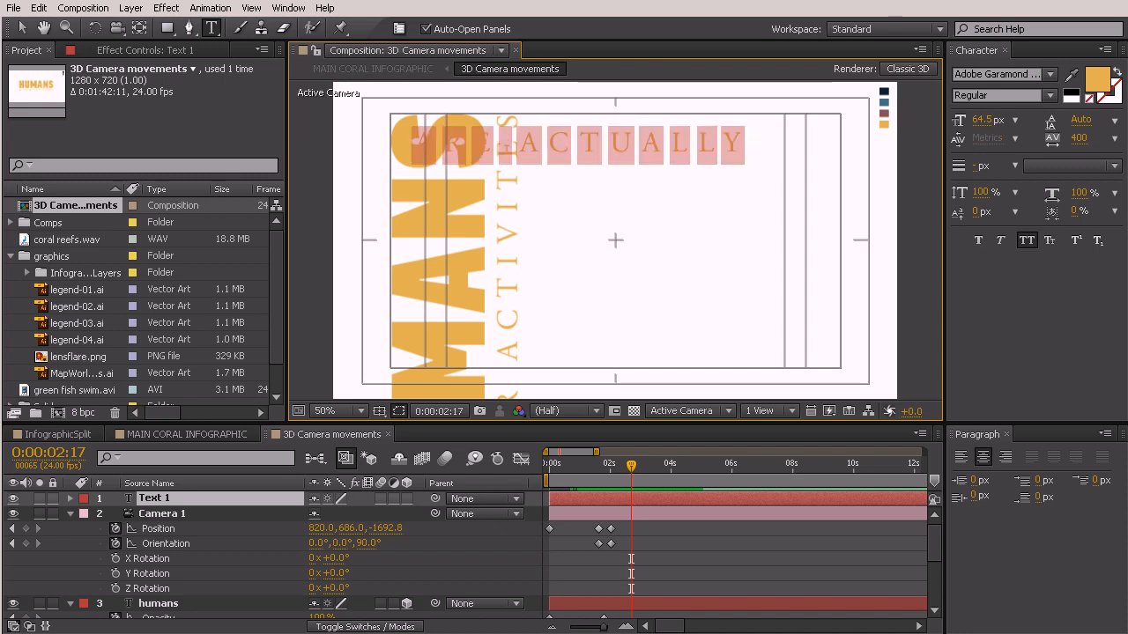
pyautogui.click(1029, 239)
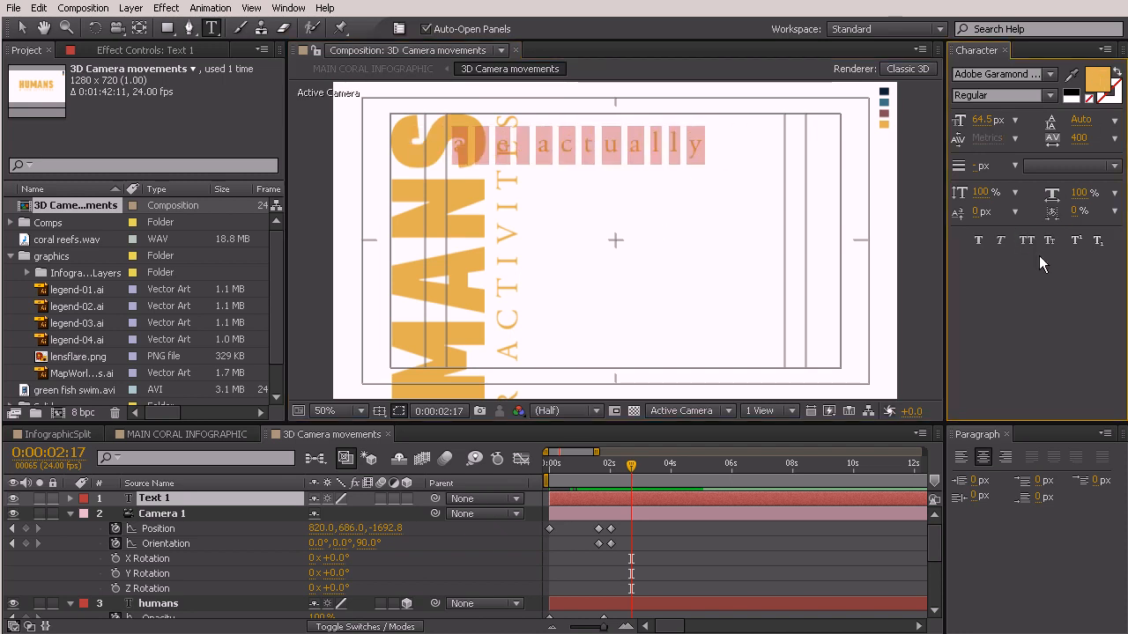
pyautogui.click(1079, 141)
pyautogui.write('0')
pyautogui.press('Return')
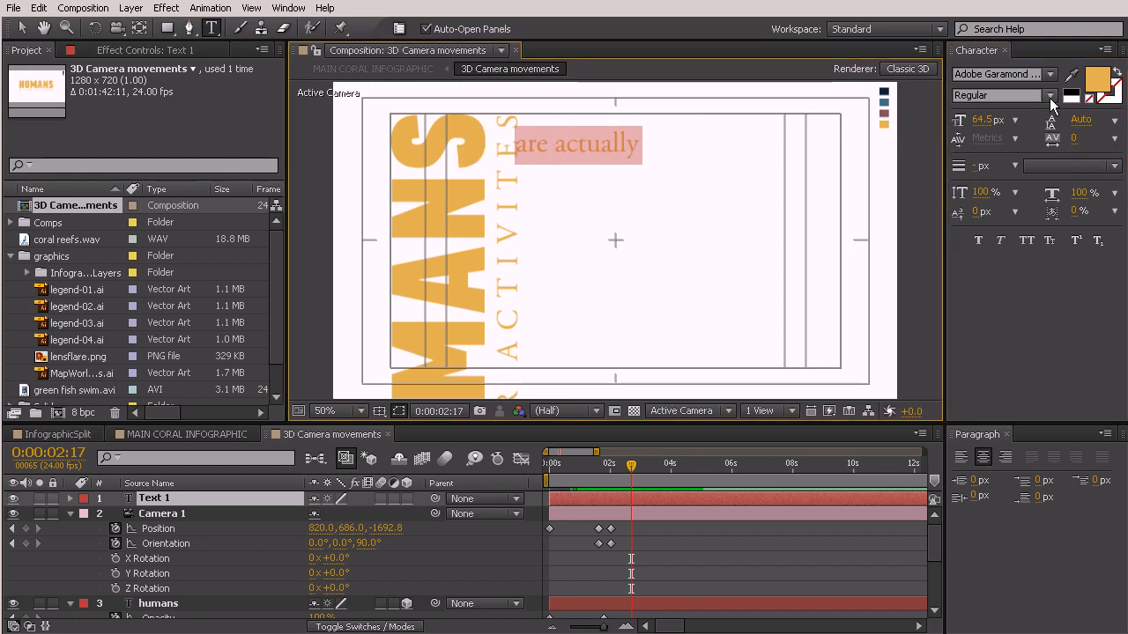
# Style the "are actually" text as Bold Italic with a font size of 115 px
pyautogui.click(1047, 95)
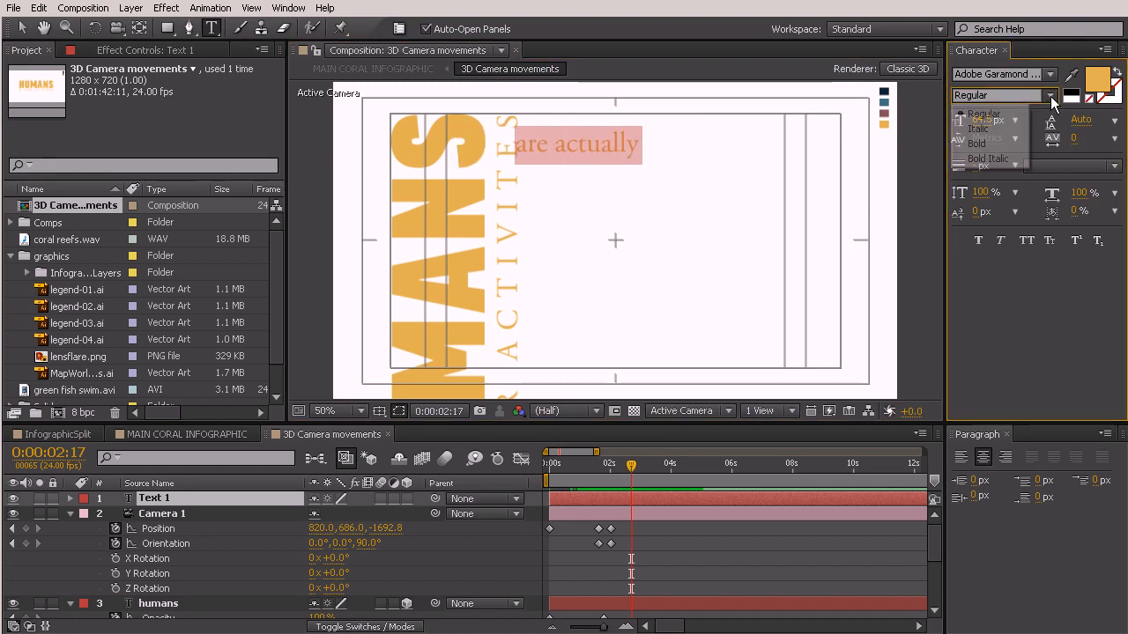
pyautogui.click(983, 162)
pyautogui.click(978, 121)
pyautogui.write('79')
pyautogui.press('Return')
pyautogui.moveTo(1010, 122); pyautogui.dragTo(1004, 146)
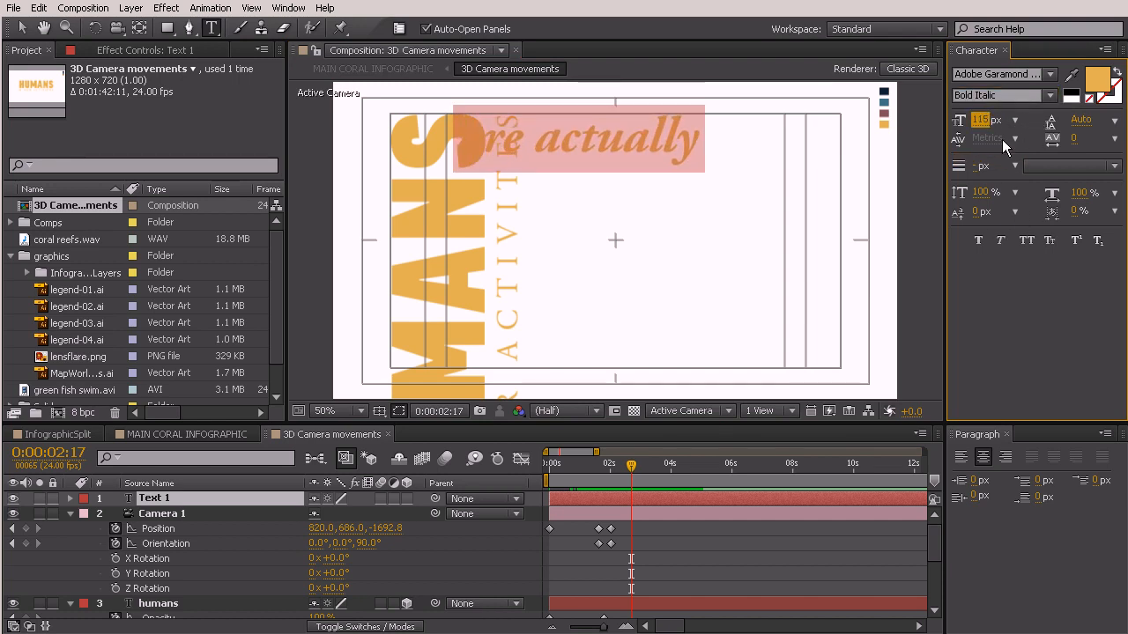
# Make the are actually layer 3D, move it into the empty space beside the title, and rotate it to read horizontally
pyautogui.click(406, 498)
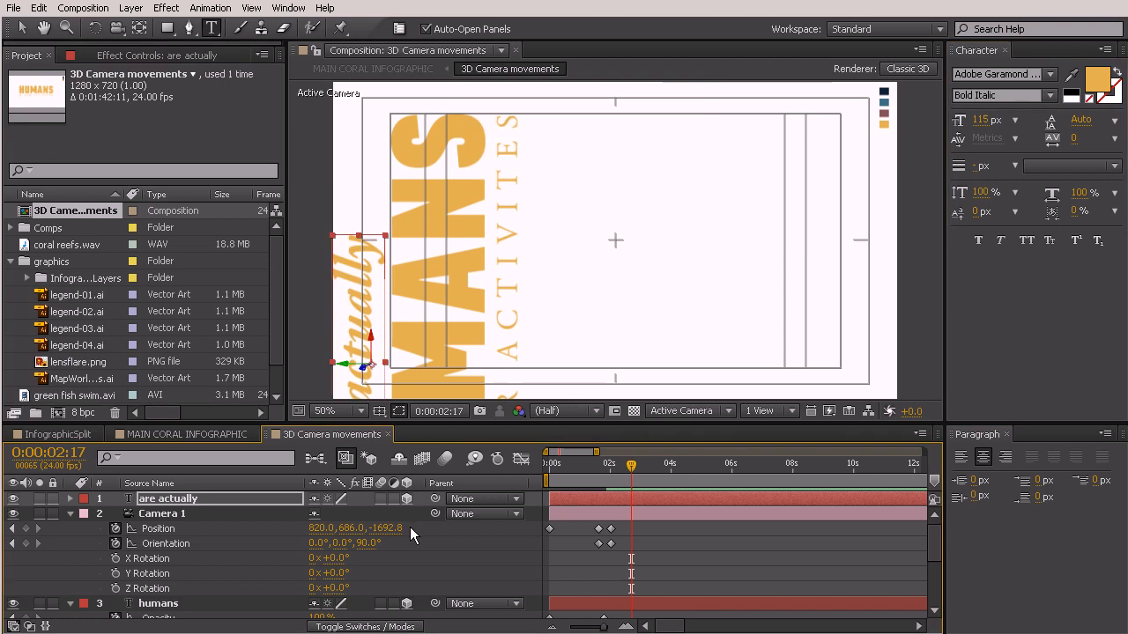
pyautogui.click(22, 27)
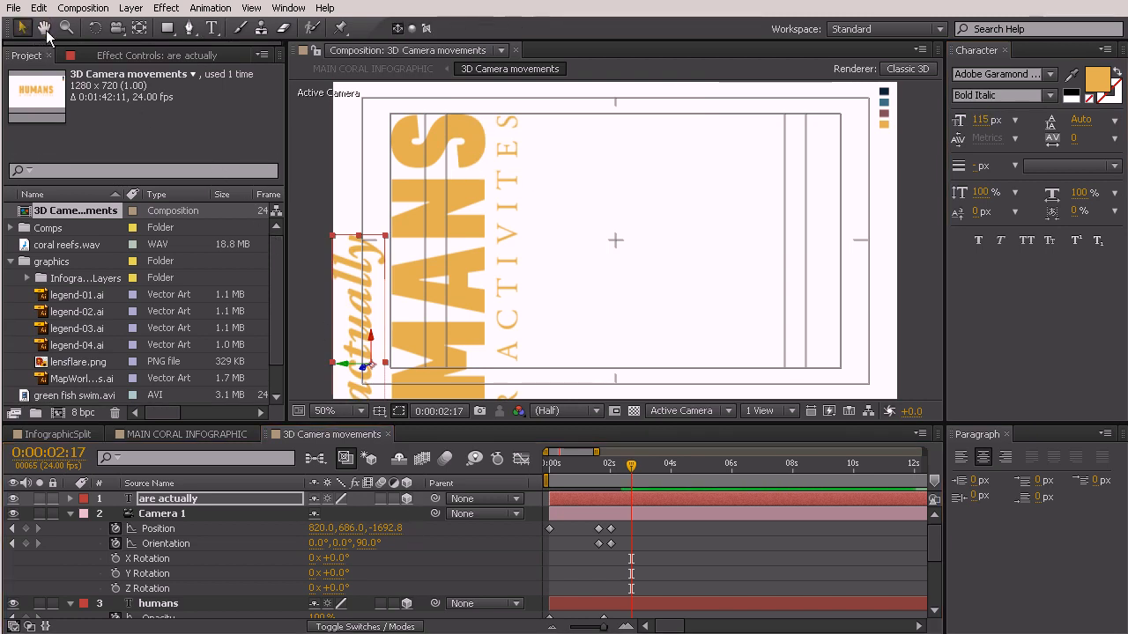
pyautogui.moveTo(374, 276); pyautogui.dragTo(730, 169)
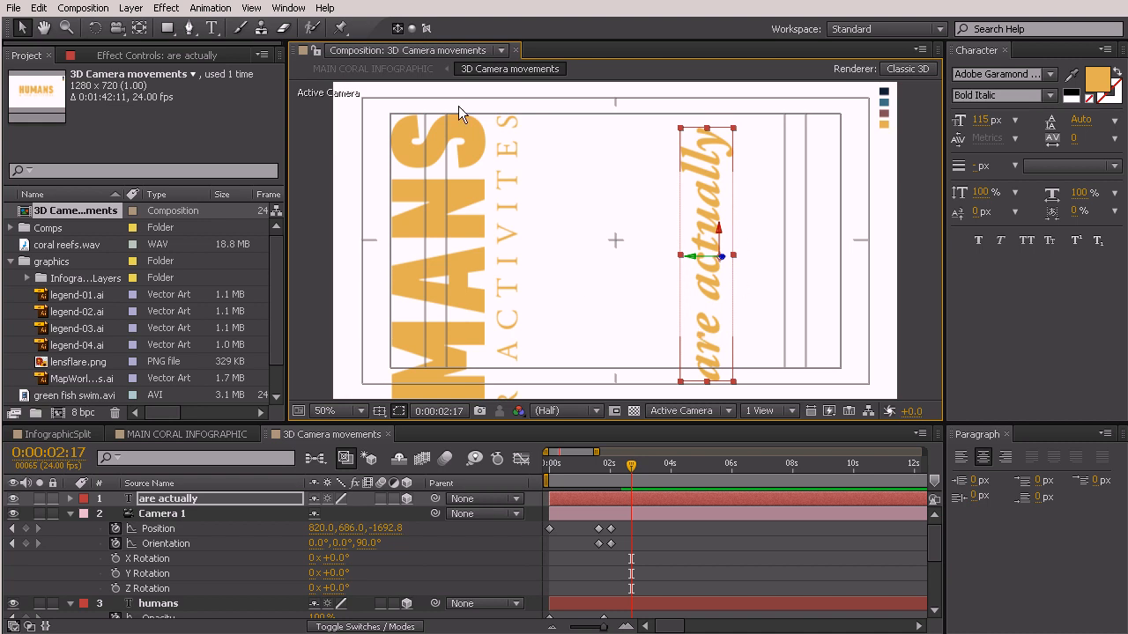
pyautogui.click(95, 27)
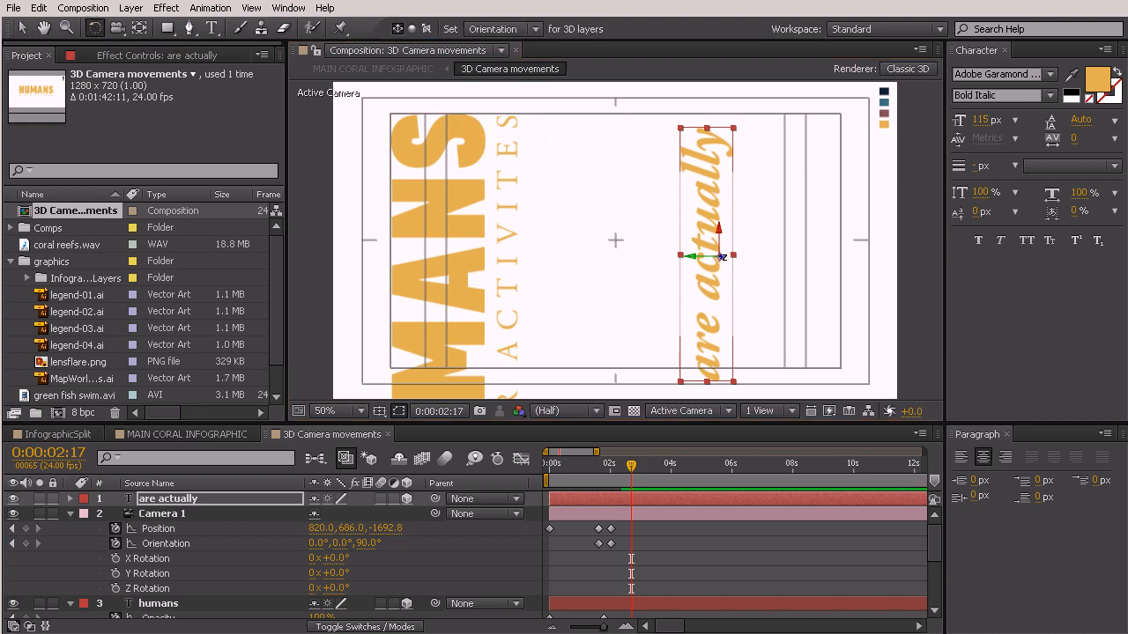
pyautogui.moveTo(727, 254); pyautogui.dragTo(568, 227)
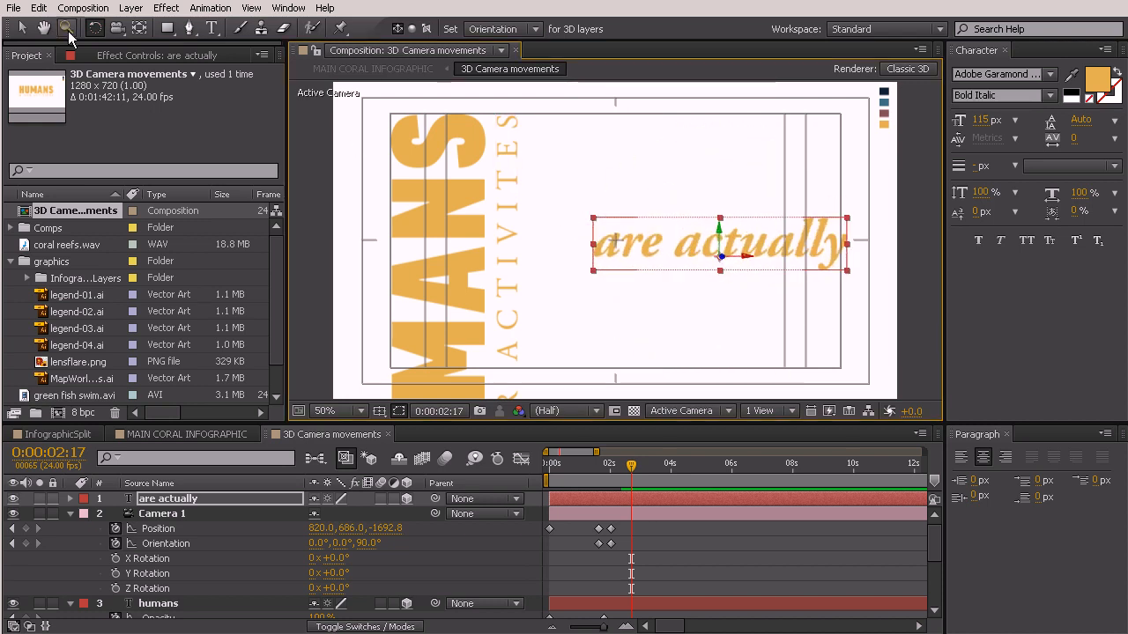
# Enlarge the are actually text to 133 px and fit it into the upper-right corner of the title-safe area
pyautogui.click(22, 27)
pyautogui.moveTo(628, 247); pyautogui.dragTo(582, 149)
pyautogui.moveTo(978, 123); pyautogui.dragTo(992, 123)
pyautogui.moveTo(578, 138); pyautogui.dragTo(587, 143)
pyautogui.moveTo(981, 123); pyautogui.dragTo(984, 123)
pyautogui.moveTo(651, 148); pyautogui.dragTo(661, 154)
pyautogui.click(646, 239)
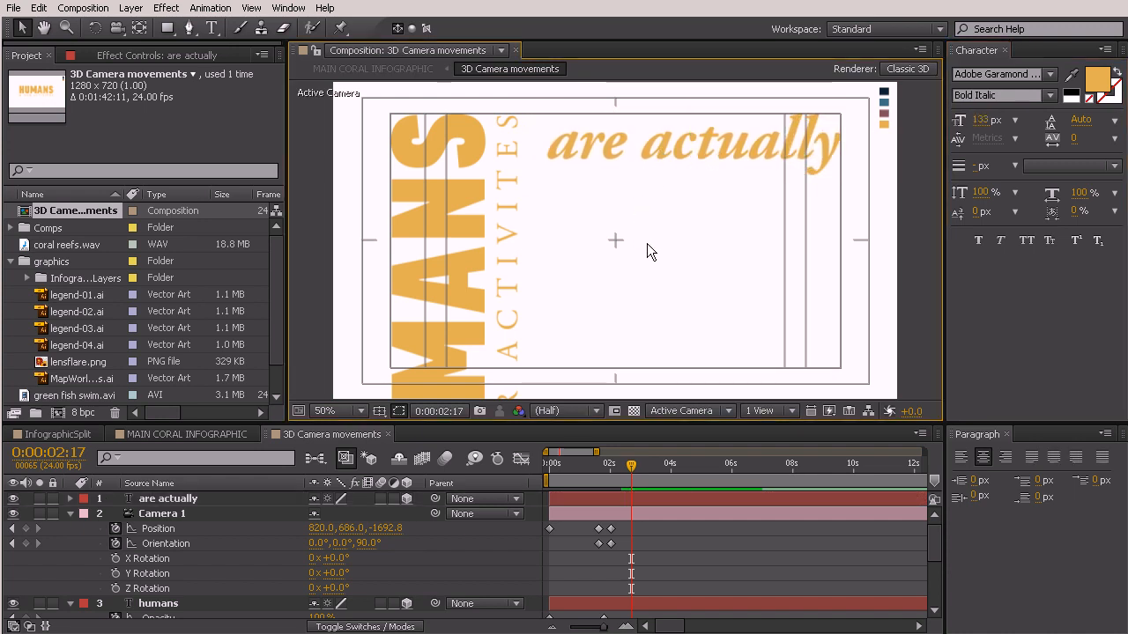
pyautogui.click(758, 151)
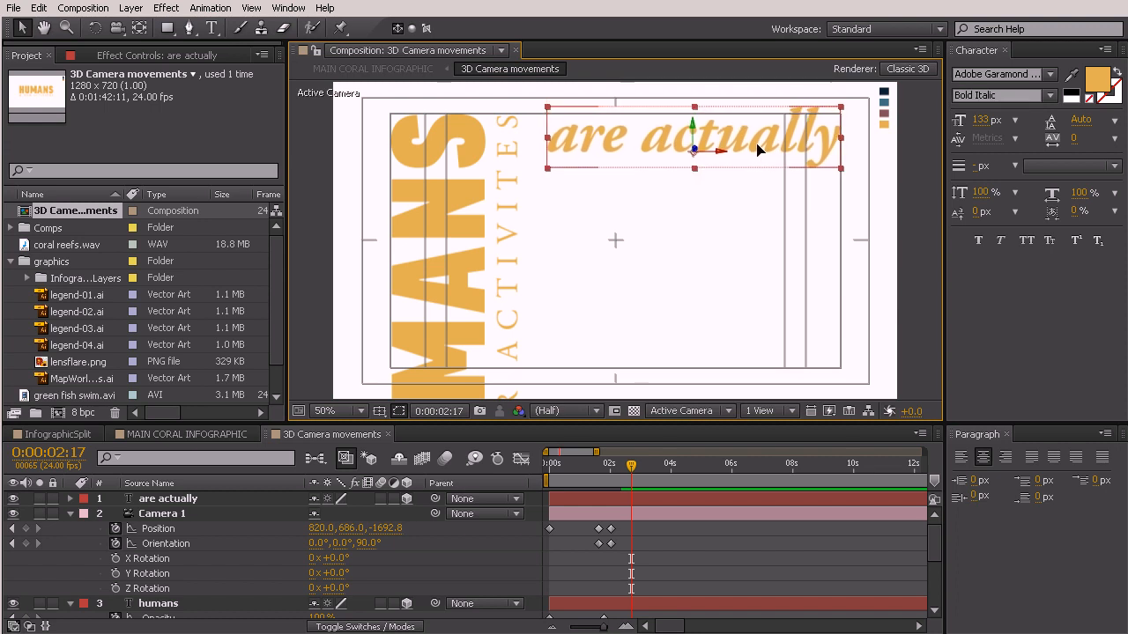
pyautogui.press('Return')
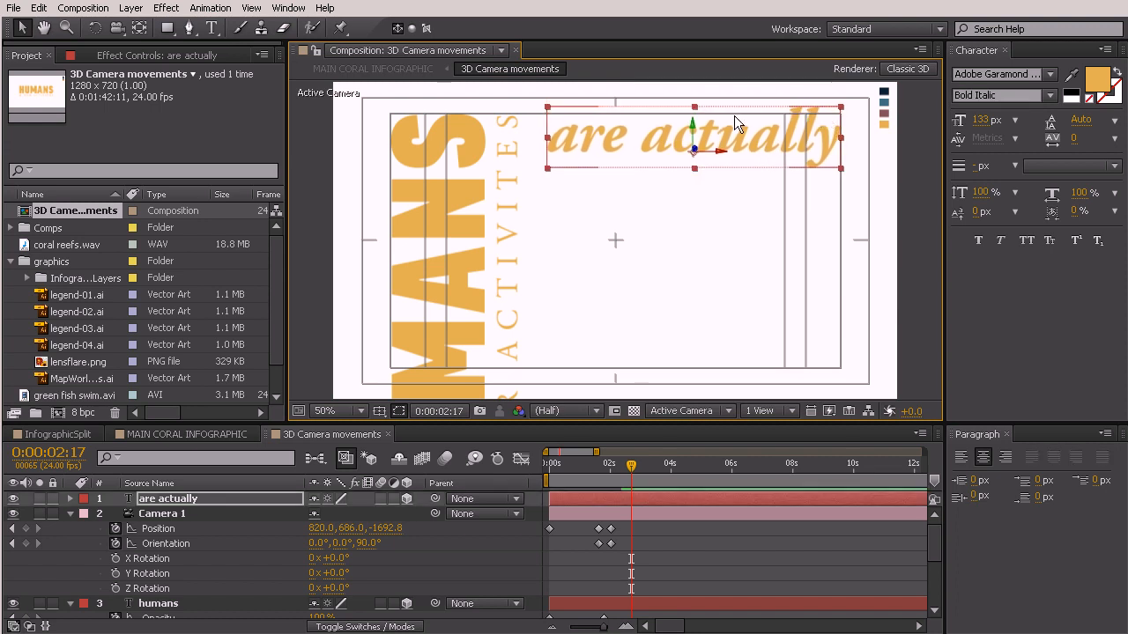
pyautogui.click(690, 232)
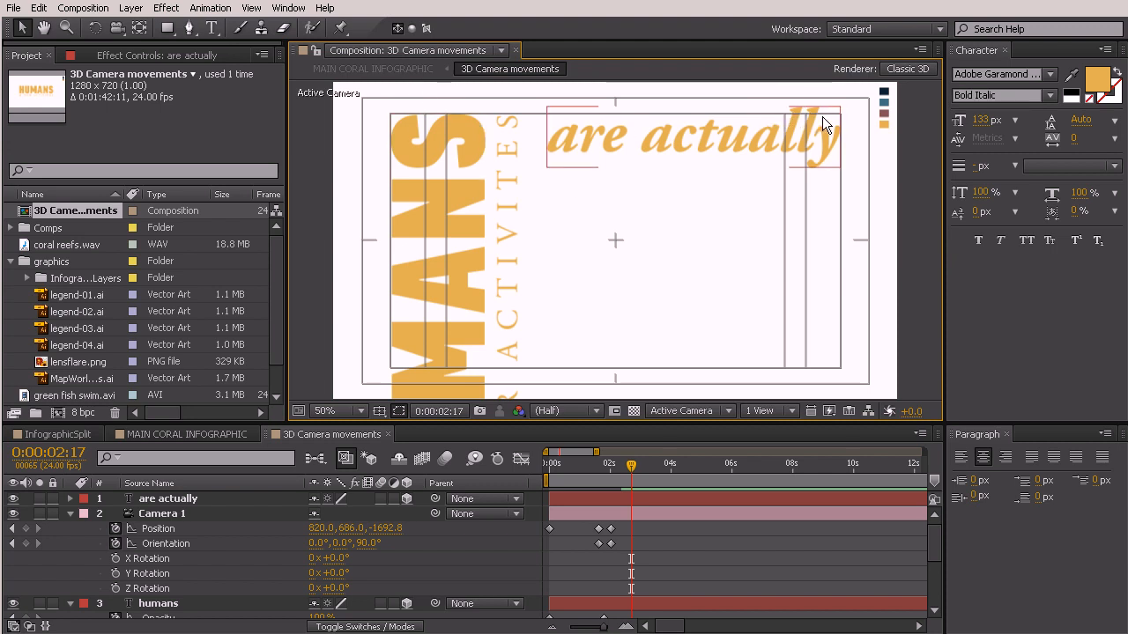
# Check the text layout with the title/action safe guides hidden, and restore the guides
pyautogui.click(379, 410)
pyautogui.click(418, 430)
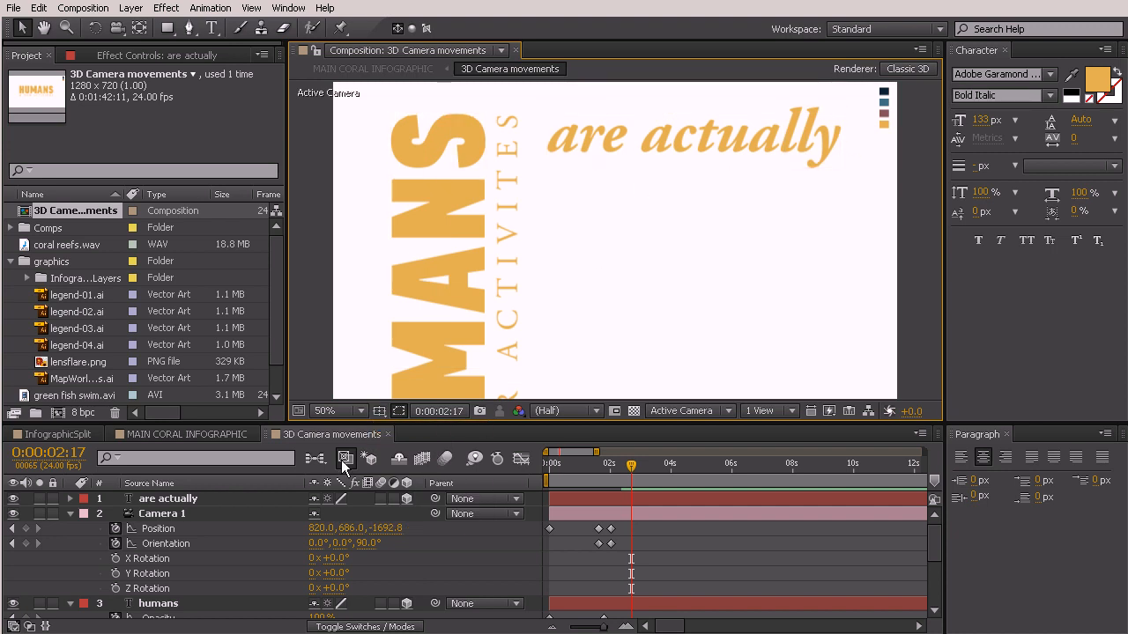
pyautogui.click(379, 411)
pyautogui.click(419, 429)
# Place the are actually layer directly below Camera 1 and trim its in point to 0:00:01:15
pyautogui.click(597, 478)
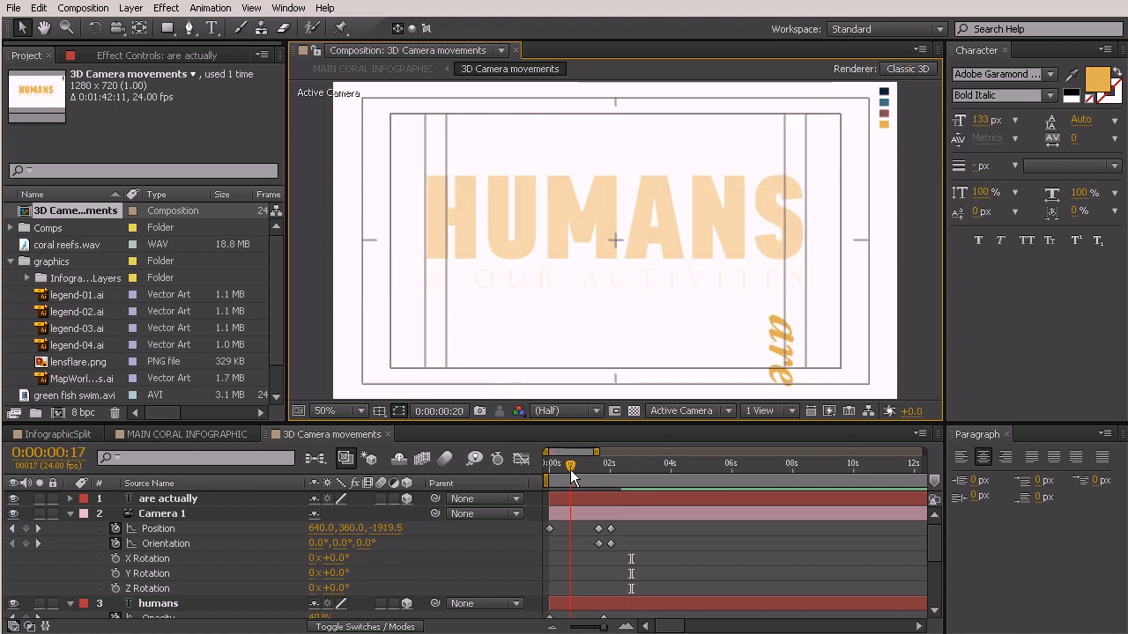
pyautogui.moveTo(596, 488); pyautogui.dragTo(600, 519)
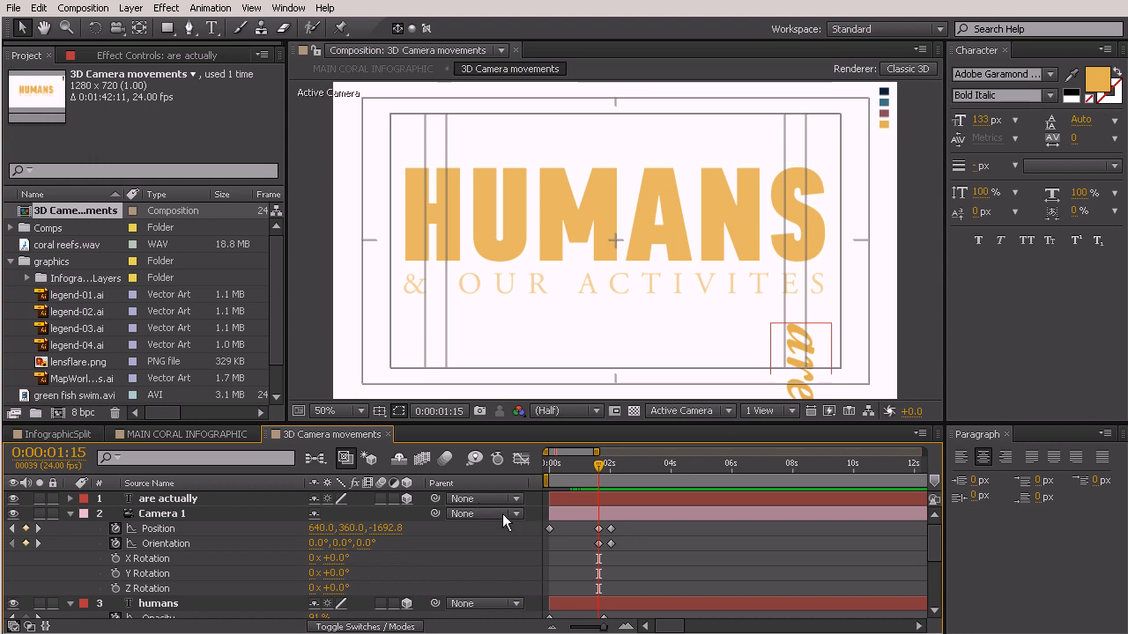
pyautogui.click(248, 504)
pyautogui.moveTo(247, 498); pyautogui.dragTo(255, 596)
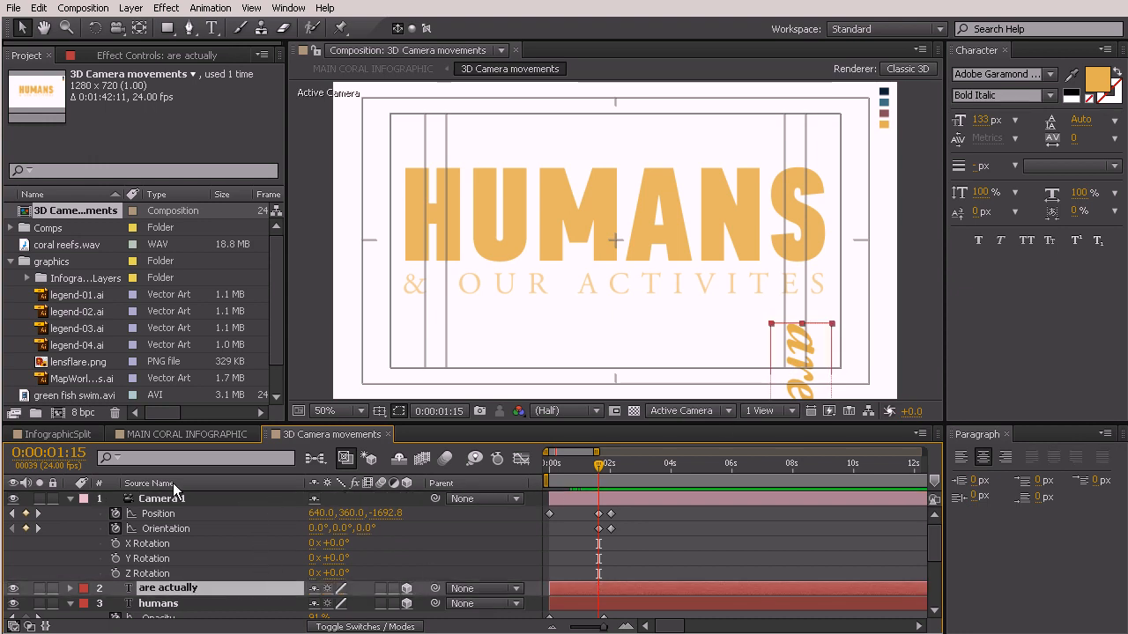
pyautogui.hotkey('alt', '[')
# Keyframe the are actually layer's opacity to fade in from 0:00:01:15 to 100% at about 0:00:02:01, and review the animation
pyautogui.press('t')
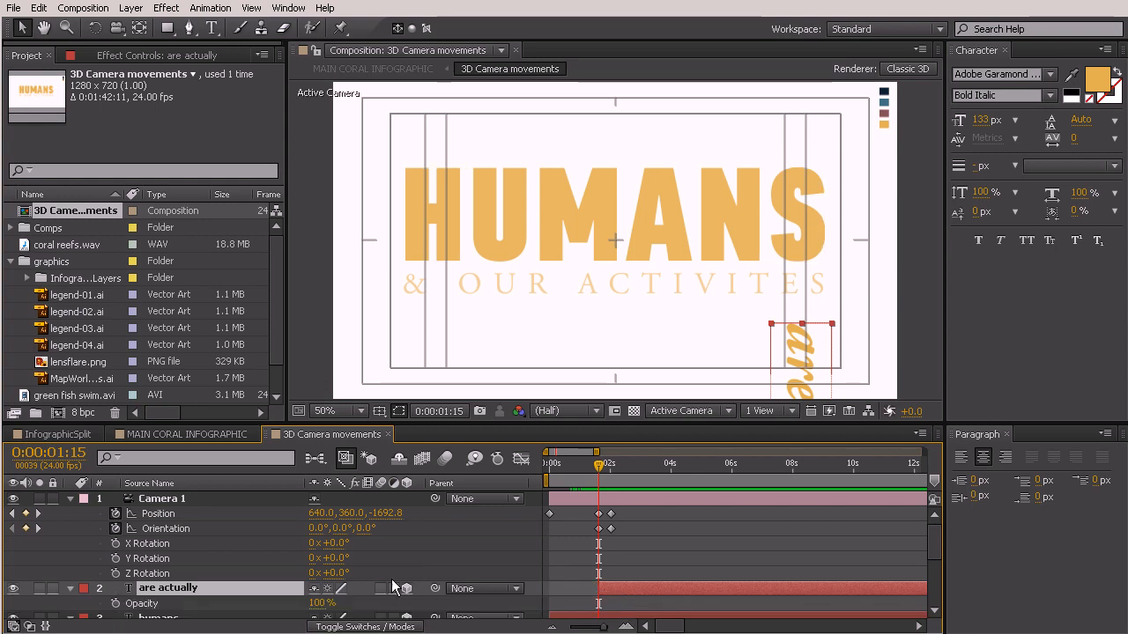
pyautogui.click(115, 603)
pyautogui.moveTo(599, 604); pyautogui.dragTo(611, 605)
pyautogui.moveTo(321, 604); pyautogui.dragTo(183, 604)
pyautogui.moveTo(600, 459); pyautogui.dragTo(655, 530)
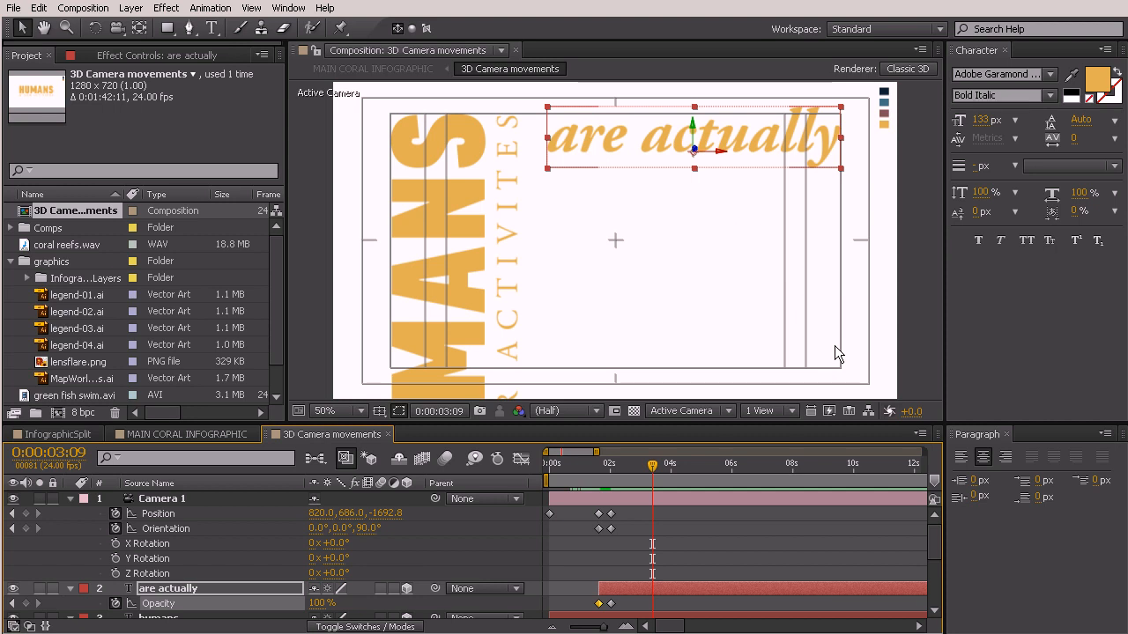
pyautogui.click(703, 346)
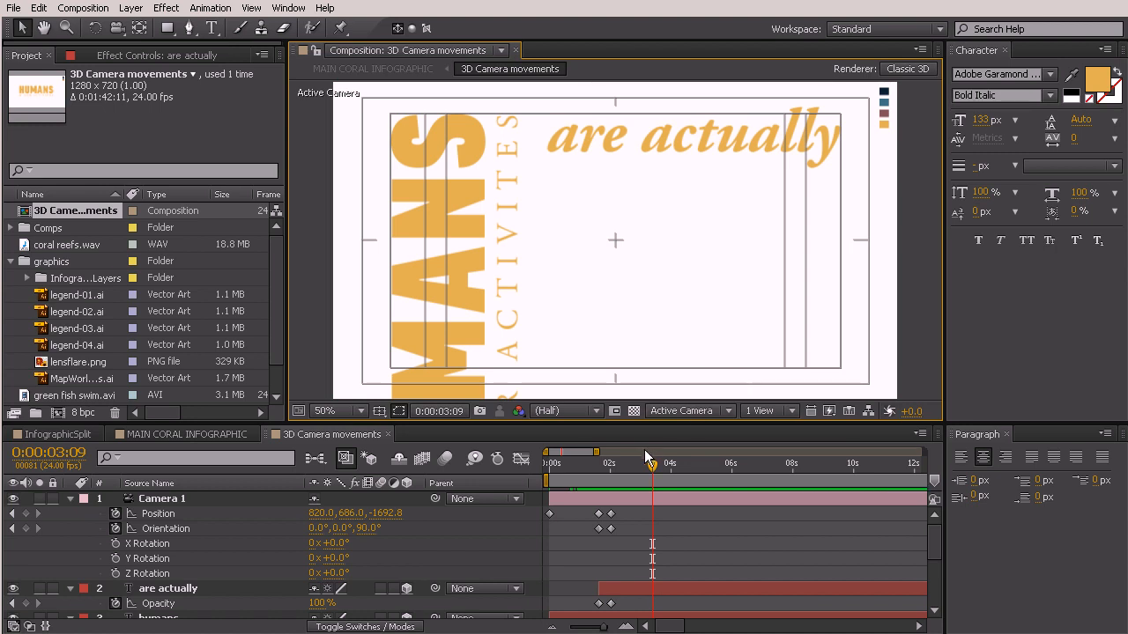
pyautogui.moveTo(629, 471); pyautogui.dragTo(633, 511)
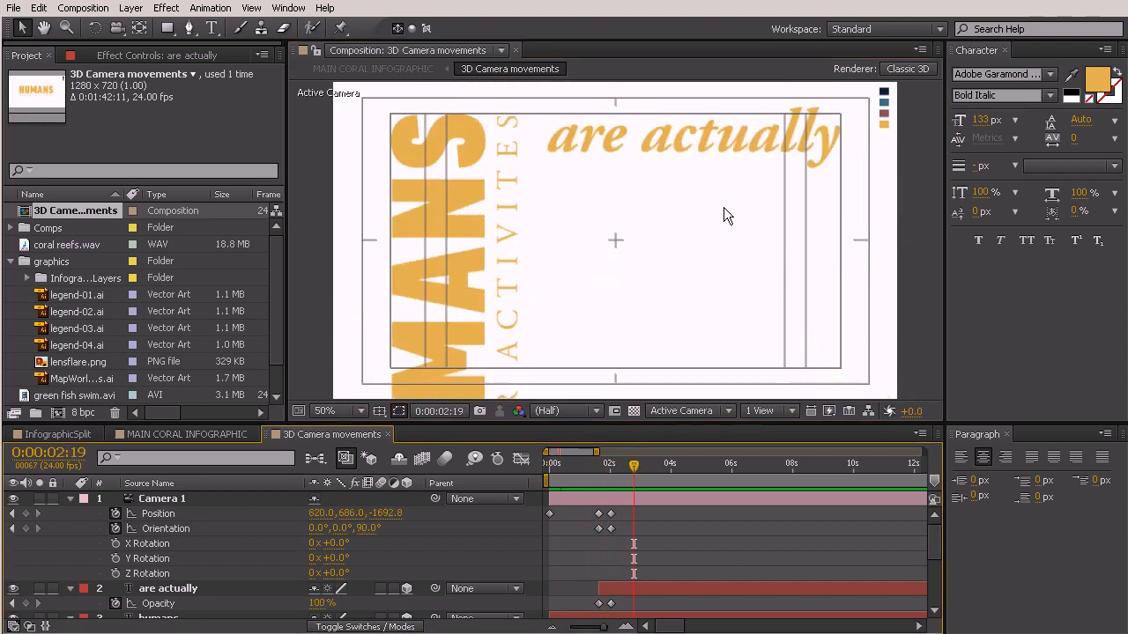